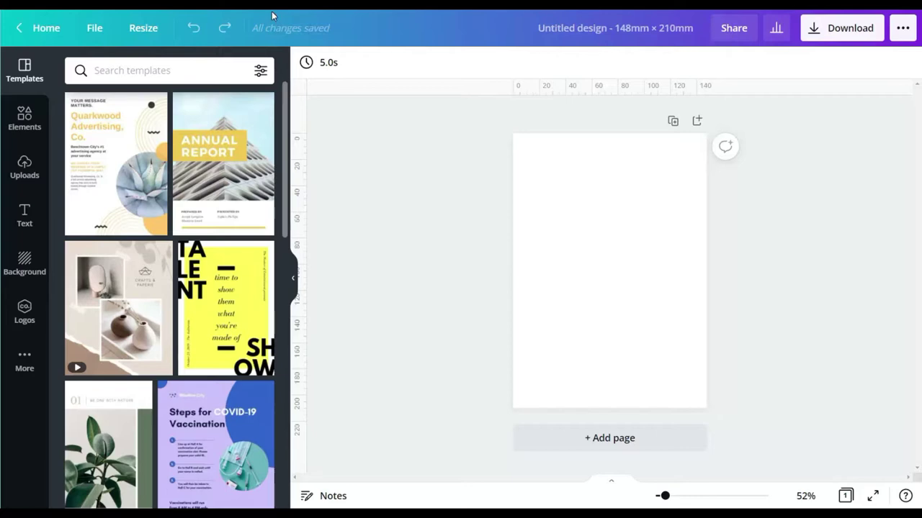
Search the elements library for "dandelion" and show only graphics.
click(29, 119)
click(128, 69)
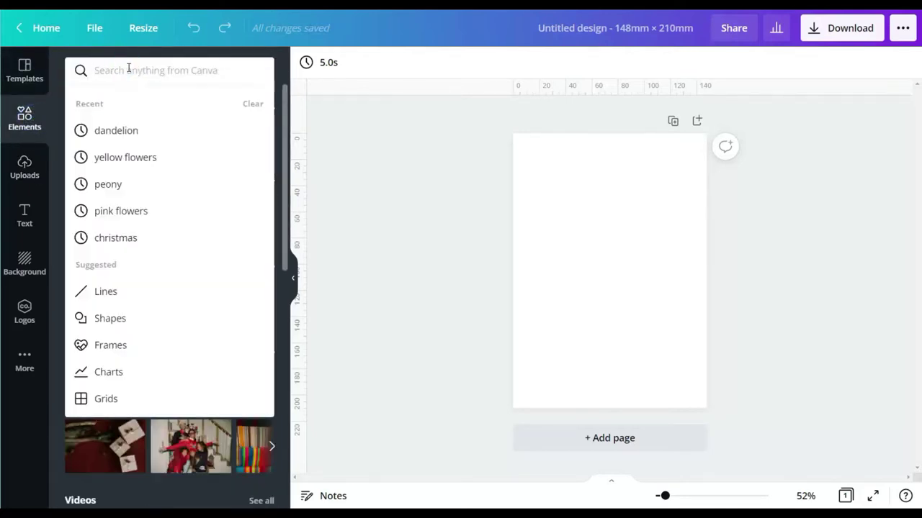
text(dandel)
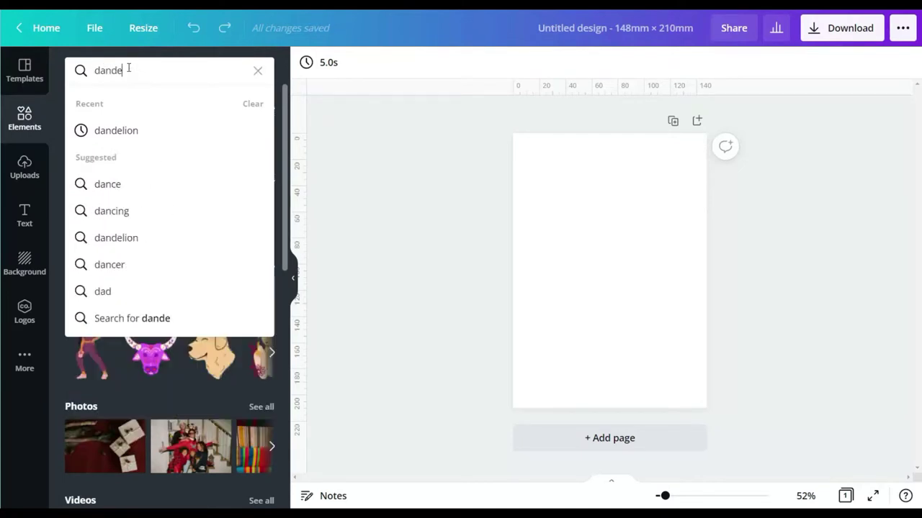
click(141, 128)
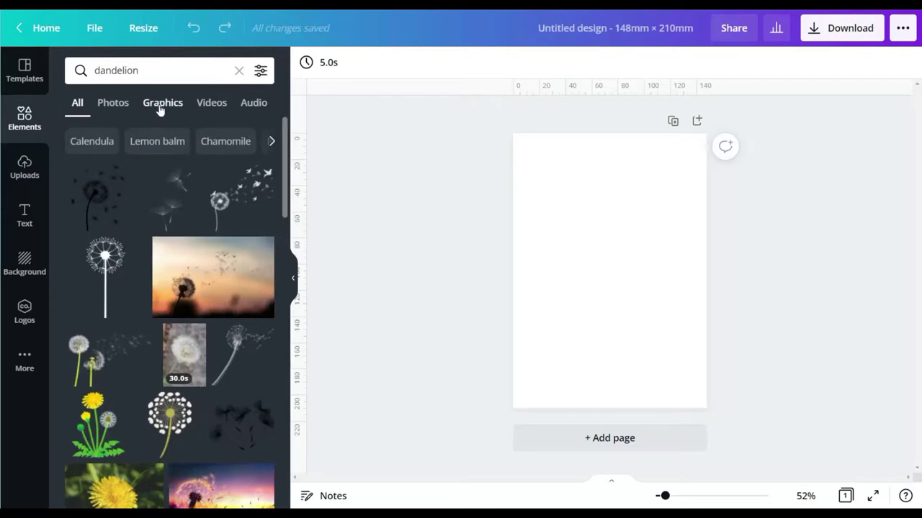
click(159, 105)
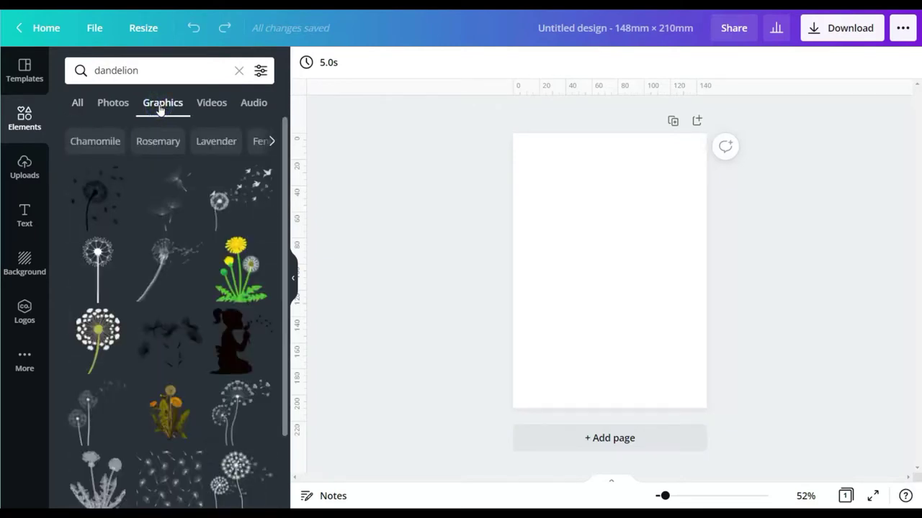
Add the floating dandelion seeds graphic to the page and recolour it with a custom dusty pink.
click(169, 195)
click(306, 62)
click(79, 319)
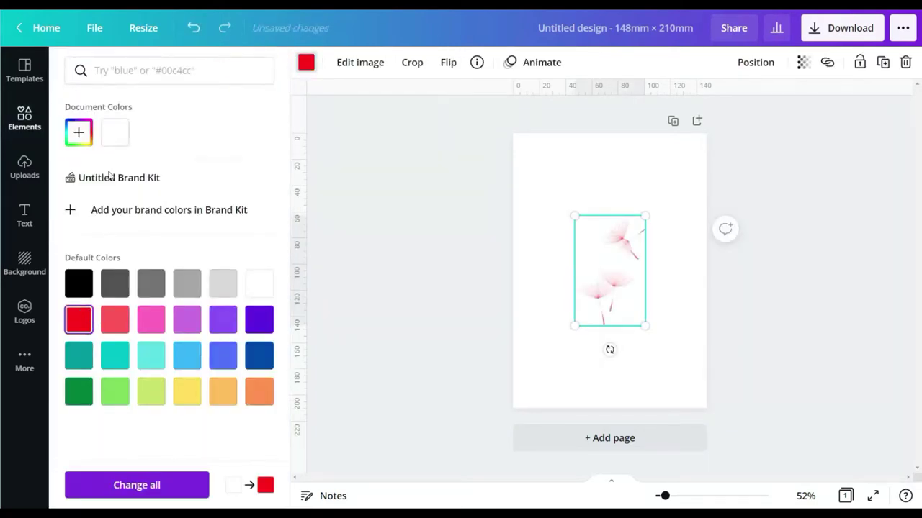
click(78, 131)
drag(126, 205, 160, 202)
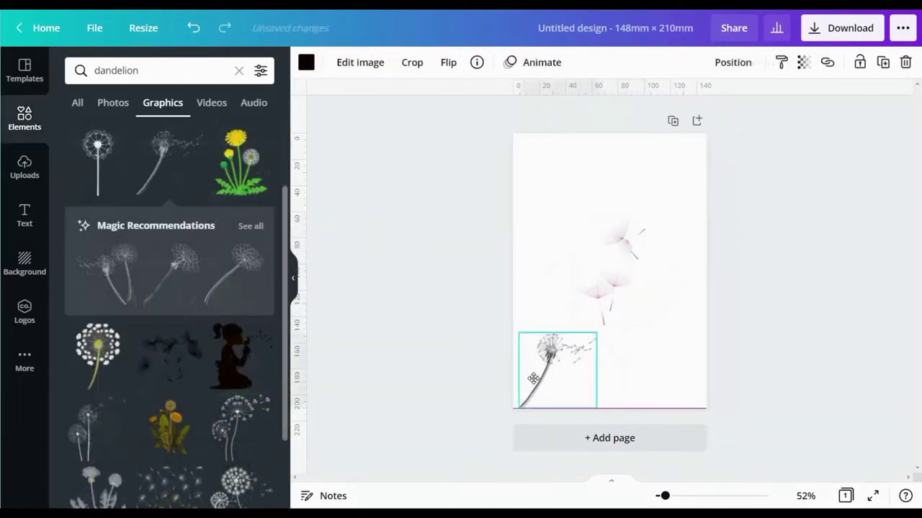
Place the wind-blown dandelion graphic in the page's lower-left corner and recolour it dusty pink.
drag(534, 378, 528, 378)
click(306, 62)
click(25, 117)
Add the graphic of two dandelions with drifting seeds along the page's bottom edge and recolour it dusty pink.
scroll(175, 239, down, 3)
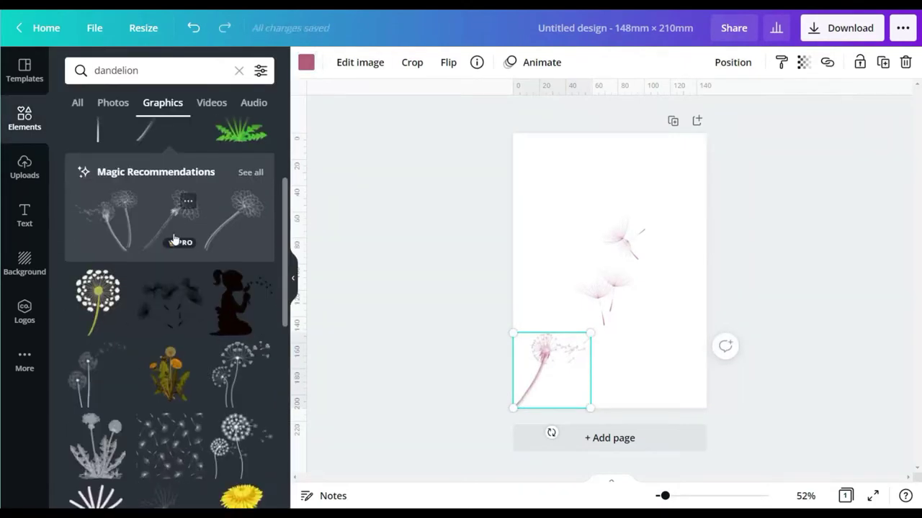
click(98, 263)
drag(621, 282, 648, 389)
click(306, 62)
click(148, 134)
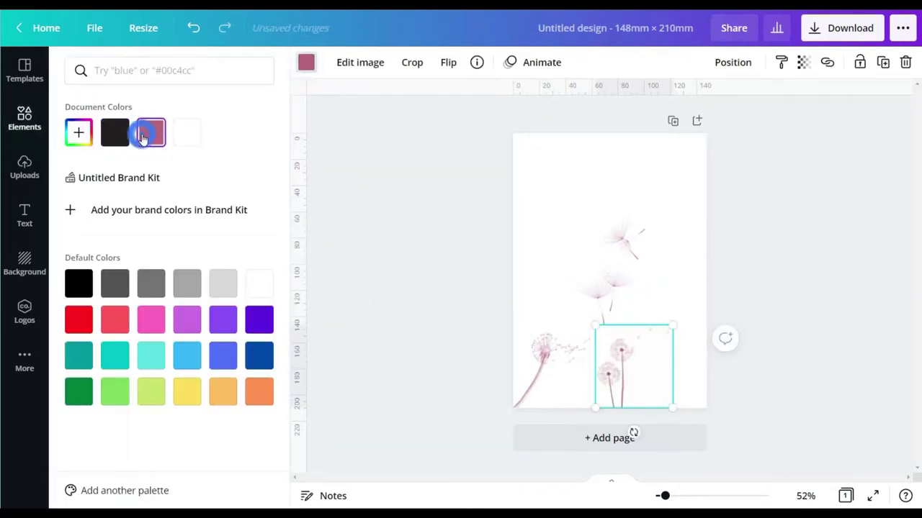
key(Escape)
Add the scattered seeds pattern graphic in the page's top-left corner and recolour it dusty pink.
scroll(182, 279, down, 1)
drag(182, 279, 558, 168)
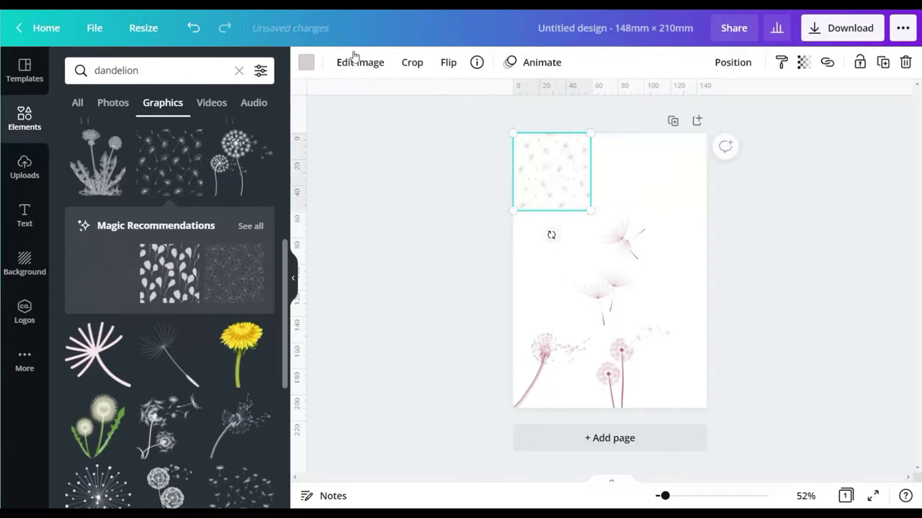
click(306, 62)
click(113, 132)
key(Escape)
Add the graphic of a large and a small round dandelion near the page's top-right corner and recolour it dusty pink.
drag(238, 162, 653, 172)
click(306, 62)
click(149, 132)
key(Escape)
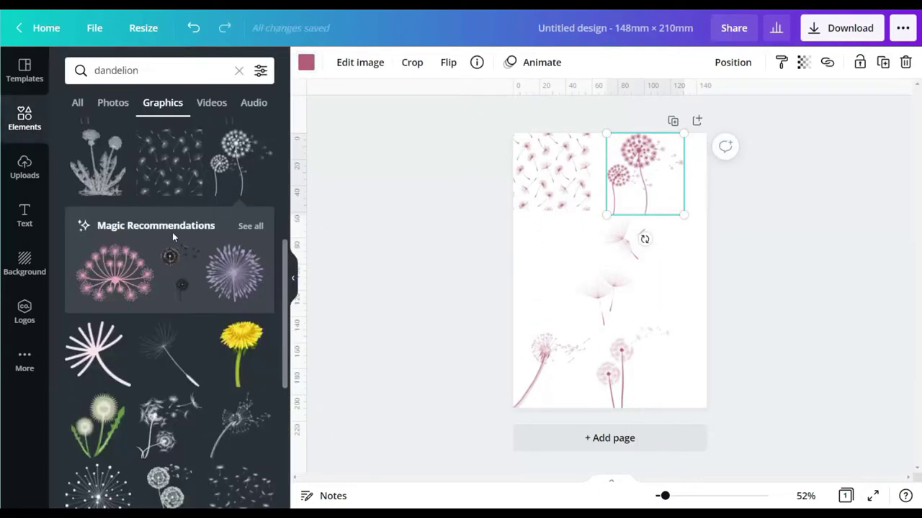
Add another dandelion graphic from the results to the middle of the page and recolour it dusty pink.
scroll(172, 232, down, 3)
drag(170, 239, 576, 280)
click(306, 62)
click(186, 137)
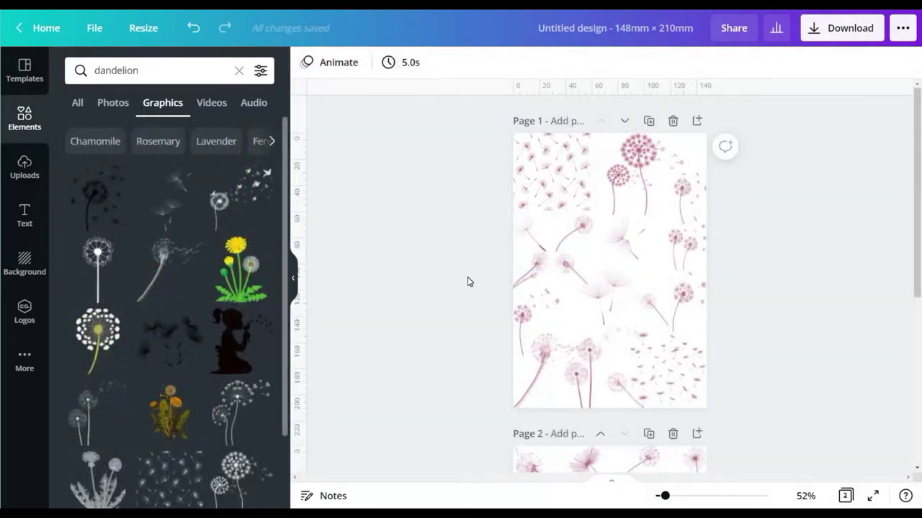
Place a copy of the floating seeds graphic from page 1 at the right edge of page 3.
scroll(468, 282, down, 5)
scroll(468, 282, up, 5)
scroll(470, 283, down, 5)
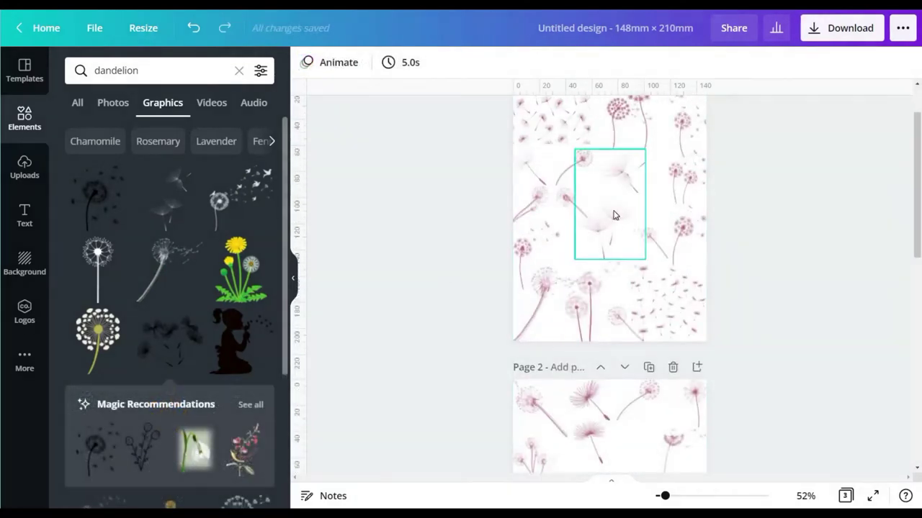
drag(598, 208, 658, 269)
scroll(613, 249, down, 8)
Add a heading reading "2022" below the floating seeds on page 3.
click(24, 214)
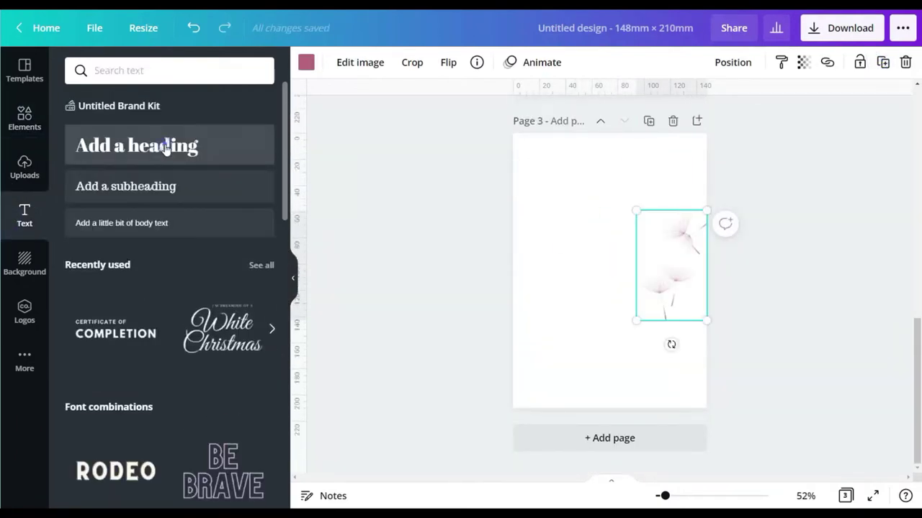
click(165, 149)
drag(636, 330, 579, 333)
text(")
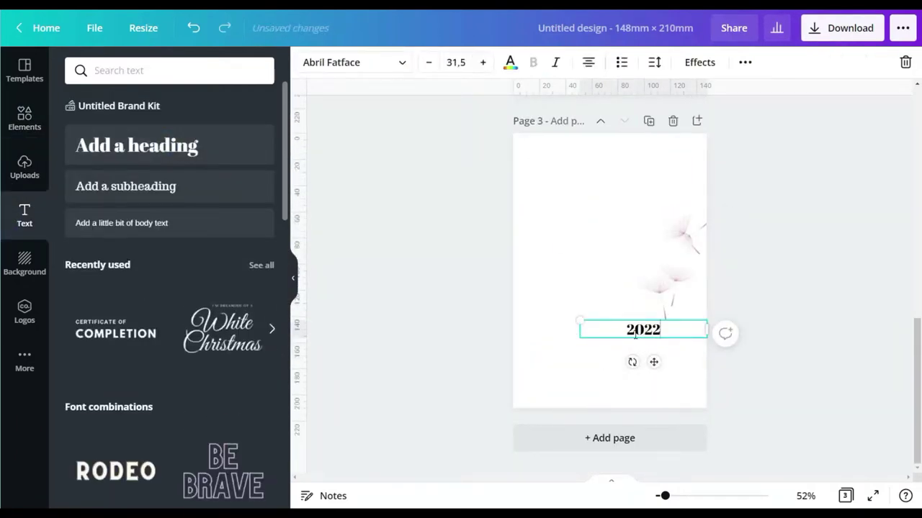
Try the Bright, RoxboroughCF, Quincy and Advetime fonts on the 2022 heading.
click(389, 64)
click(123, 160)
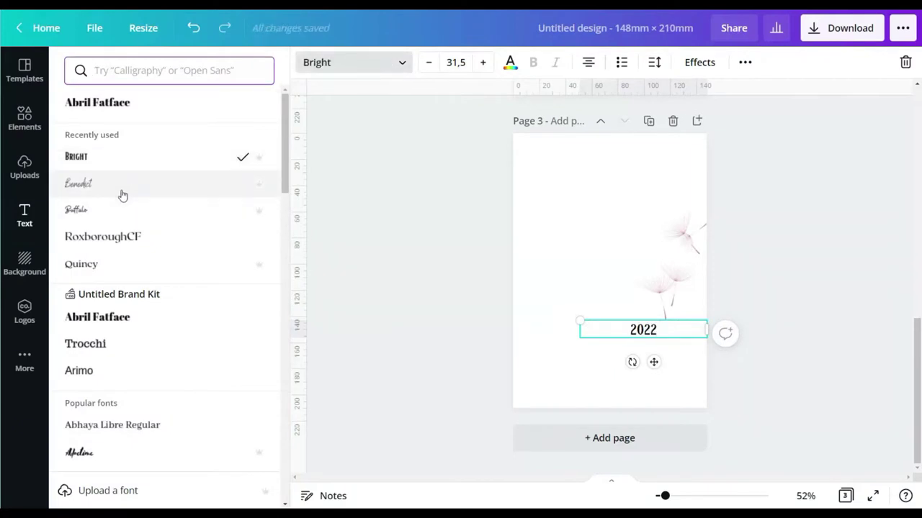
click(120, 236)
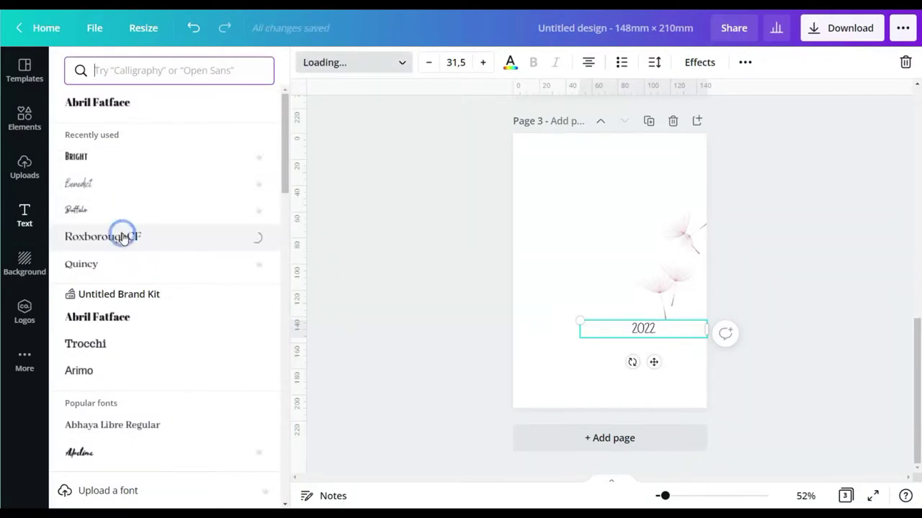
click(124, 269)
scroll(127, 230, down, 3)
click(127, 239)
scroll(126, 239, down, 6)
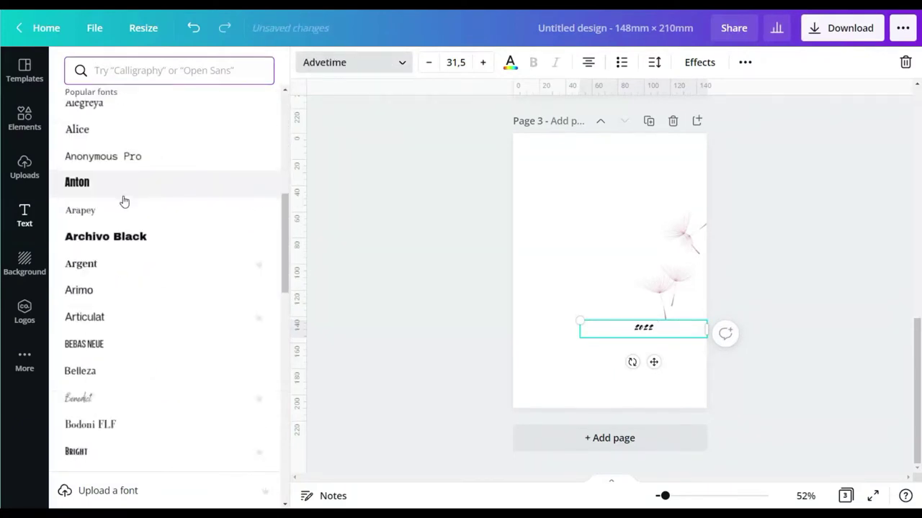
Try further popular fonts on the 2022 heading, including Caitlin and Madelyn.
click(119, 213)
scroll(126, 187, down, 2)
scroll(136, 169, down, 4)
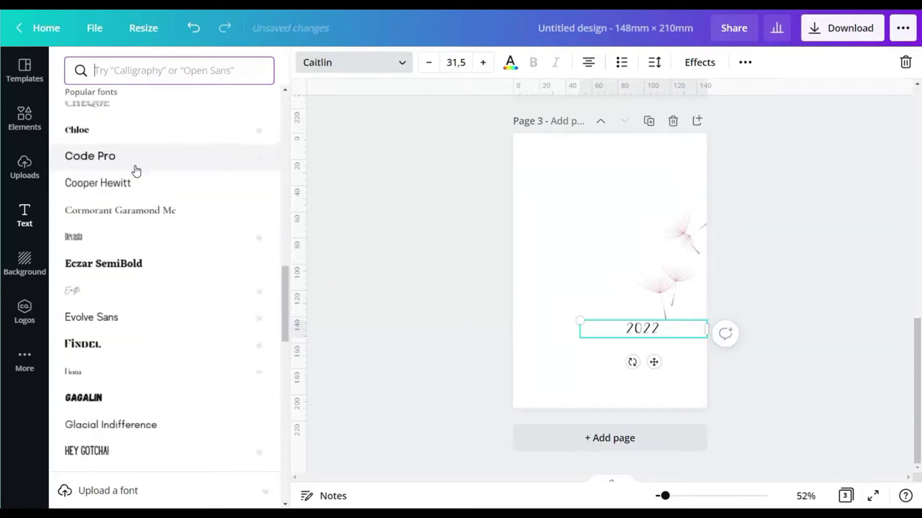
click(137, 180)
scroll(137, 162, down, 4)
click(138, 206)
scroll(139, 208, down, 3)
click(132, 238)
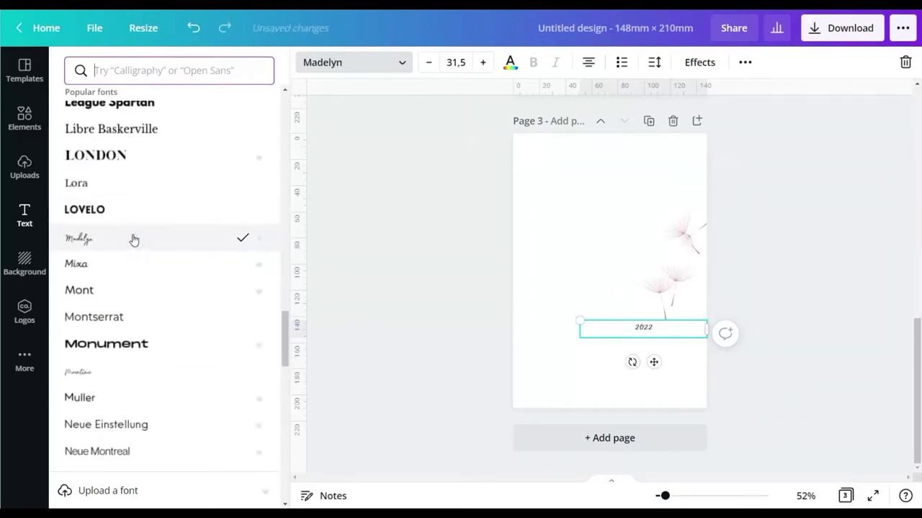
click(120, 375)
Compare the recently used Benedict, Buffalo and Bright fonts on the 2022 heading.
scroll(120, 377, up, 15)
click(110, 191)
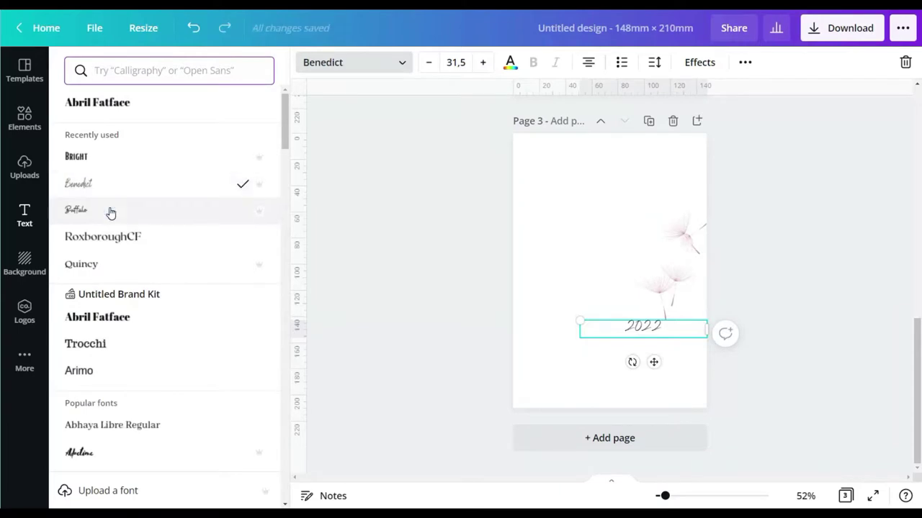
click(108, 211)
click(107, 154)
click(99, 211)
scroll(100, 211, down, 13)
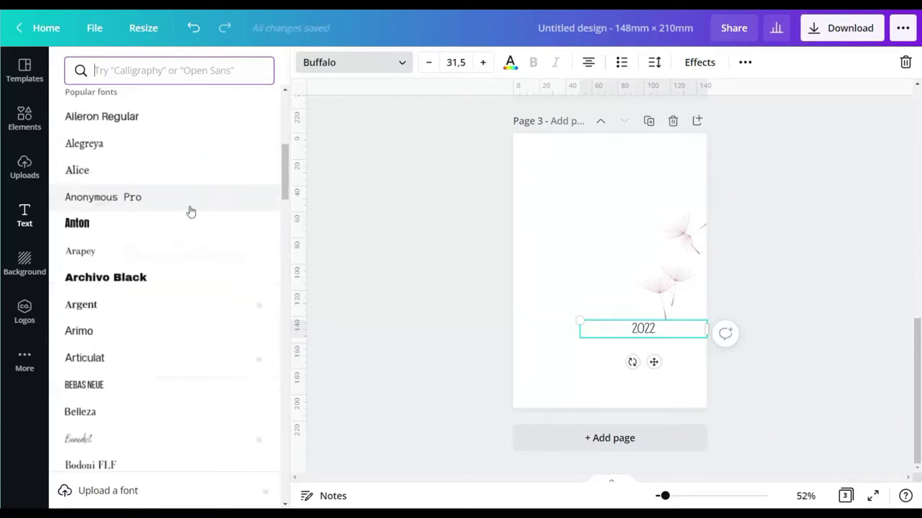
Try more fonts on the 2022 heading, including Josefin Sans Regular, Sensa Brush and Virtual.
click(112, 157)
scroll(113, 216, down, 8)
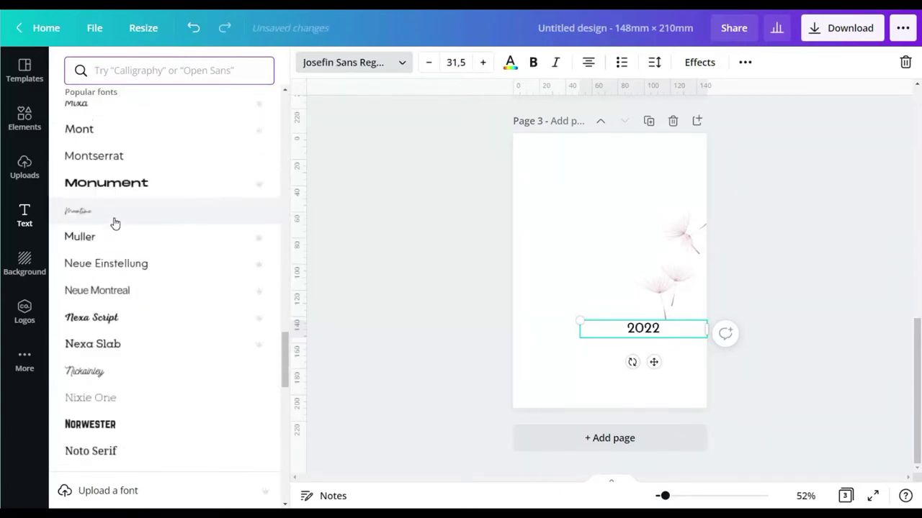
click(110, 206)
scroll(112, 201, down, 10)
click(109, 290)
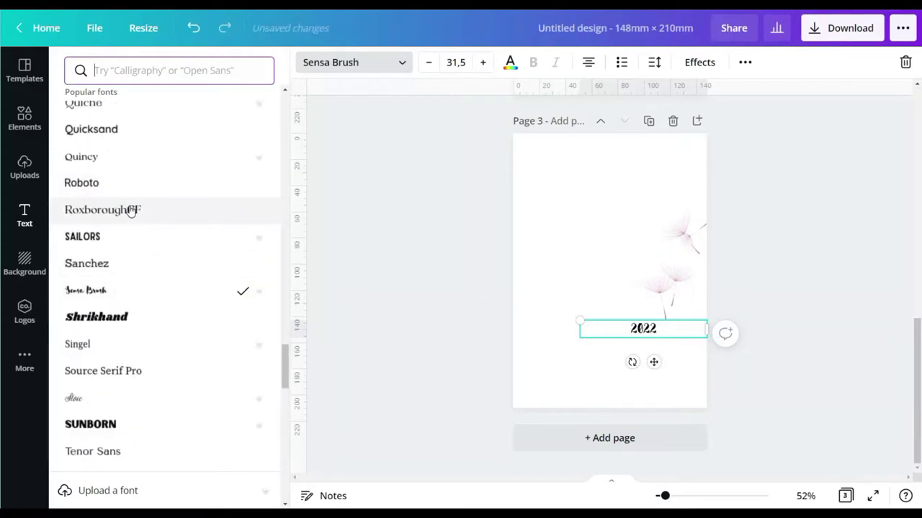
scroll(114, 210, down, 5)
click(112, 236)
scroll(115, 201, down, 5)
click(113, 183)
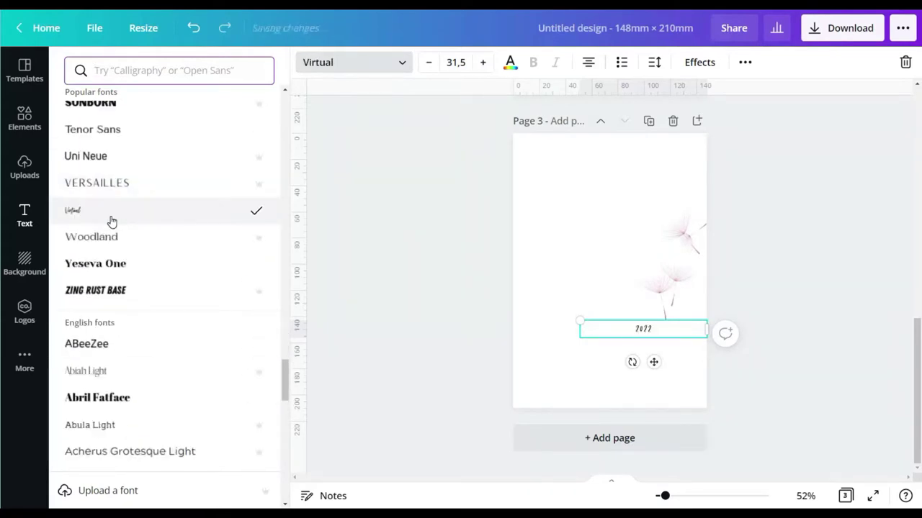
Set the 2022 heading's font to Allura and move the heading to the centre of page 3.
scroll(115, 209, down, 5)
click(140, 129)
drag(654, 381, 621, 311)
Add a subheading reading "Make a wish..." beneath 2022, in Allura at size 36.
key(t)
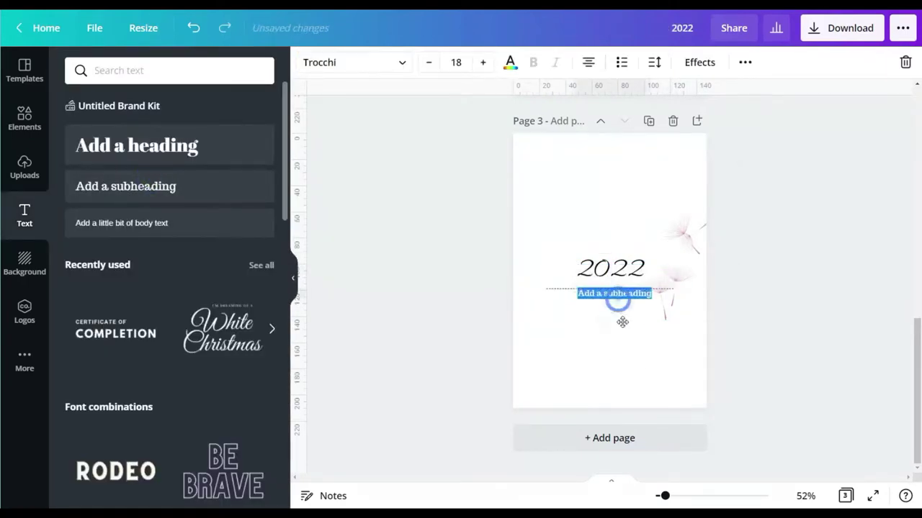
click(365, 65)
click(140, 129)
click(456, 62)
click(455, 229)
click(469, 62)
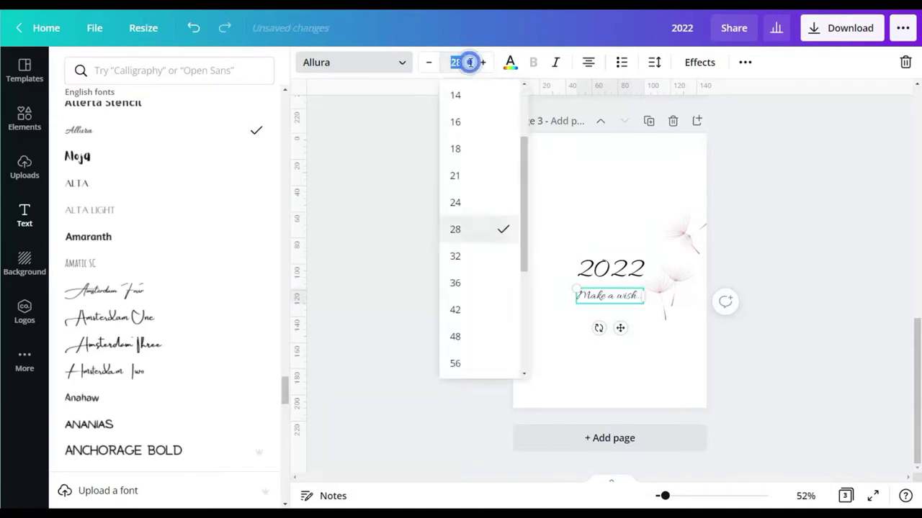
click(455, 283)
Set the 2022 heading's font size to 88.
click(610, 268)
click(456, 61)
click(457, 309)
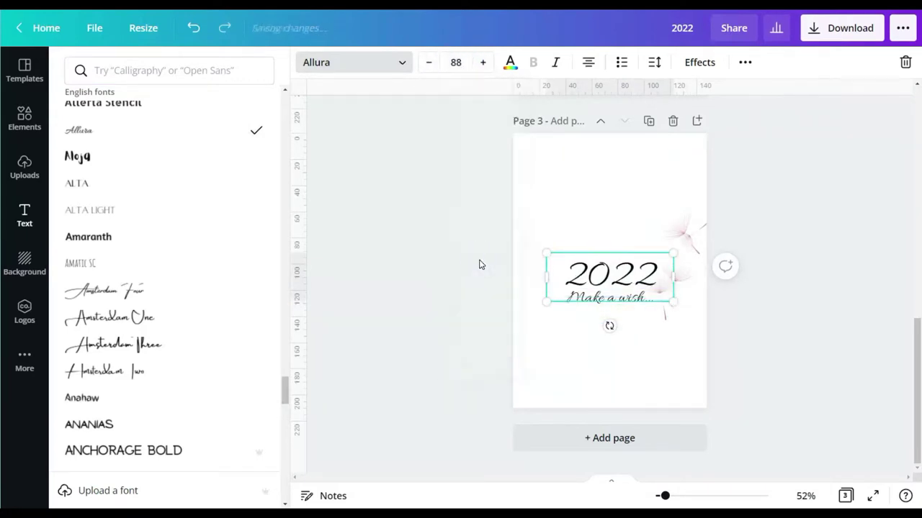
Move the 2022 heading and its subheading slightly up, and shift the floating seeds lower along the right edge.
drag(633, 270, 630, 255)
drag(617, 299, 622, 290)
click(677, 316)
click(783, 262)
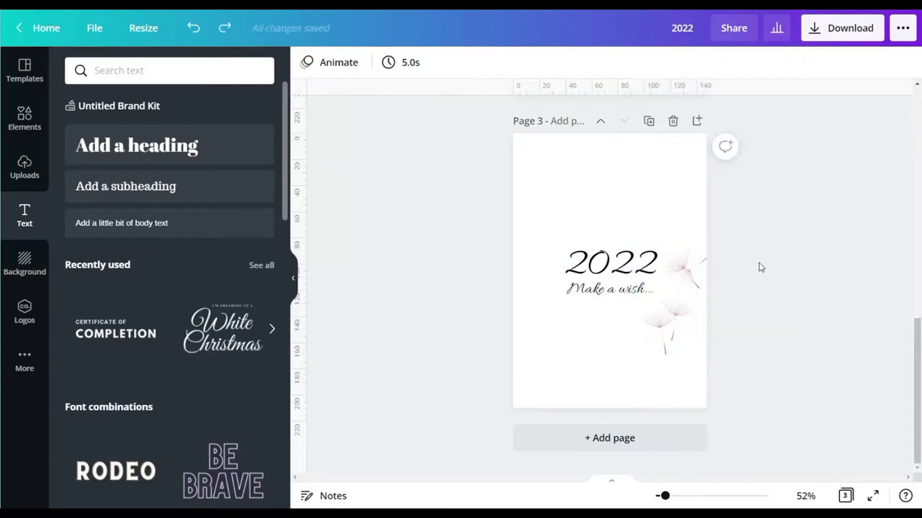
Place a copy of page 1's graphic of two round dandelions in the lower-left corner of page 3.
scroll(759, 267, up, 10)
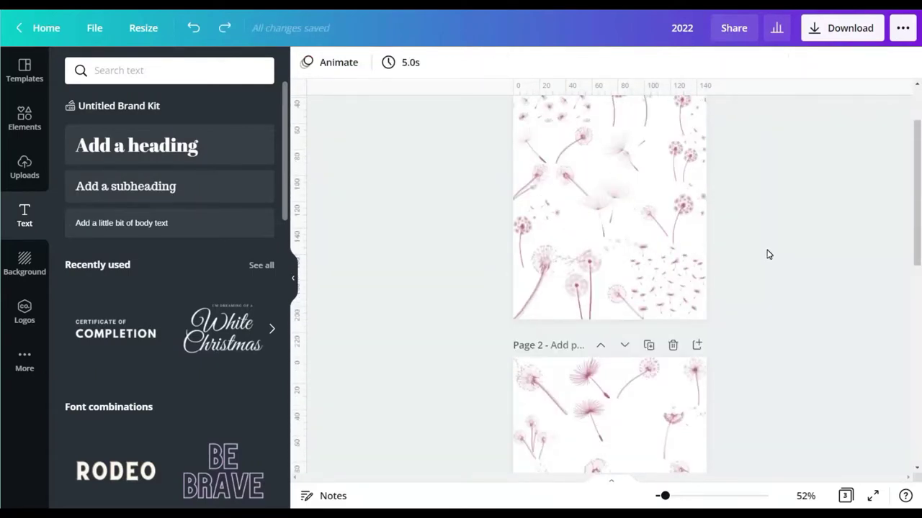
scroll(768, 254, up, 2)
drag(683, 209, 593, 325)
click(829, 241)
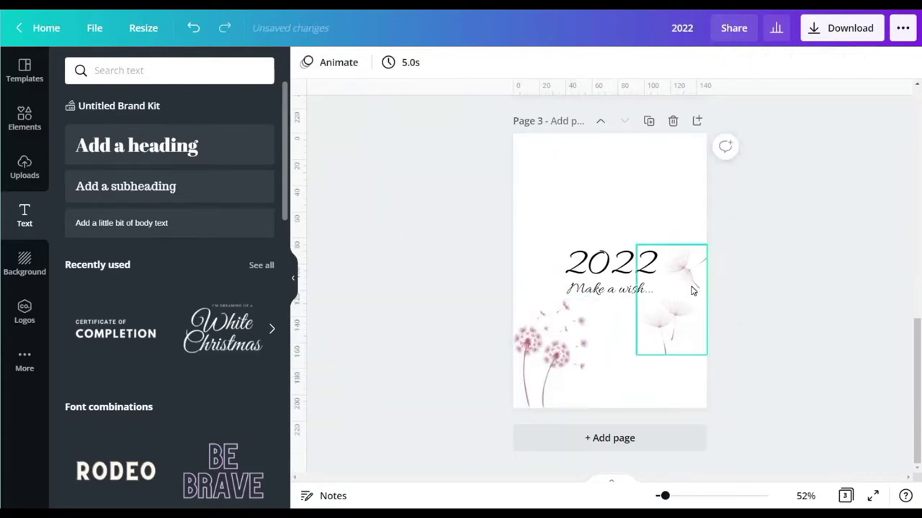
Move the floating seeds graphic to the top-right corner of page 3.
drag(691, 288, 693, 181)
click(819, 218)
scroll(819, 219, up, 10)
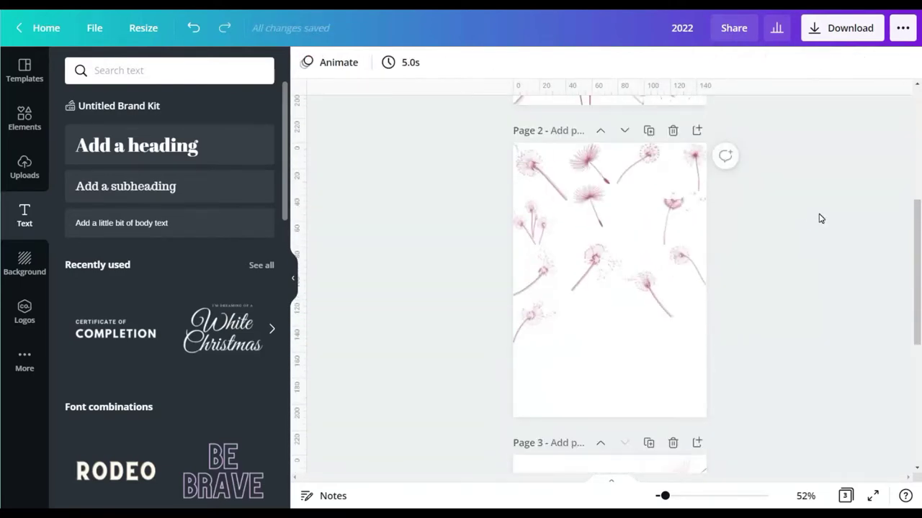
scroll(819, 218, down, 10)
Try a different custom colour on the floating seeds graphic.
click(671, 189)
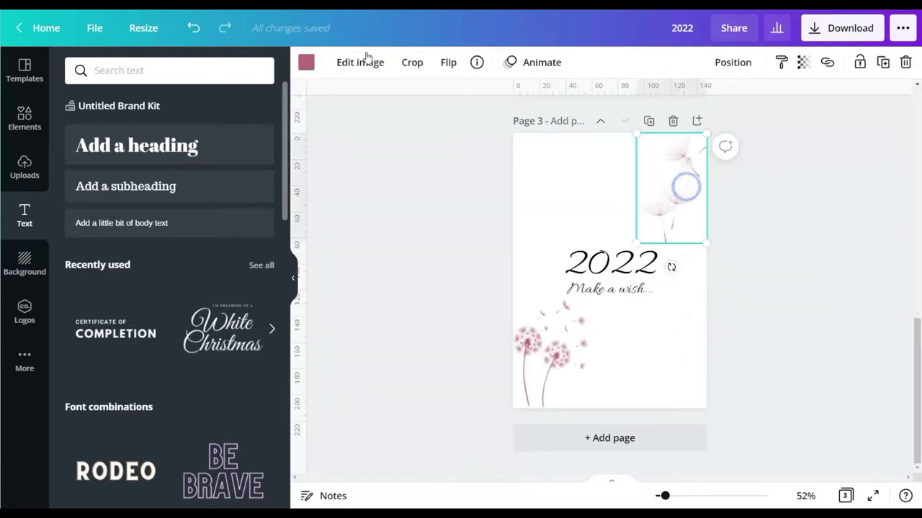
click(306, 62)
click(79, 131)
click(161, 194)
click(193, 28)
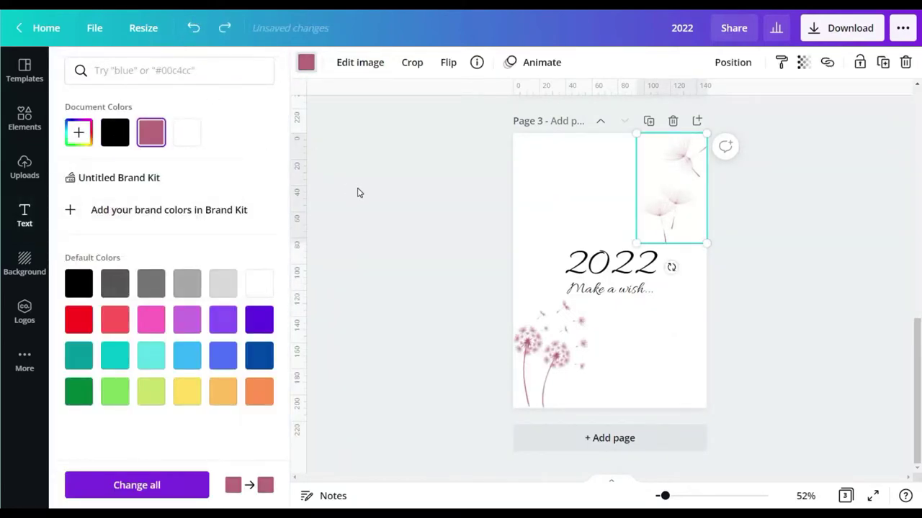
Duplicate the floating seeds graphic and place the copy to its left along the page's top edge.
click(661, 185)
click(883, 62)
drag(671, 185, 580, 177)
Try cropping the floating seeds copy to its upper seed, flipping it and rotating it to about 93°.
click(412, 62)
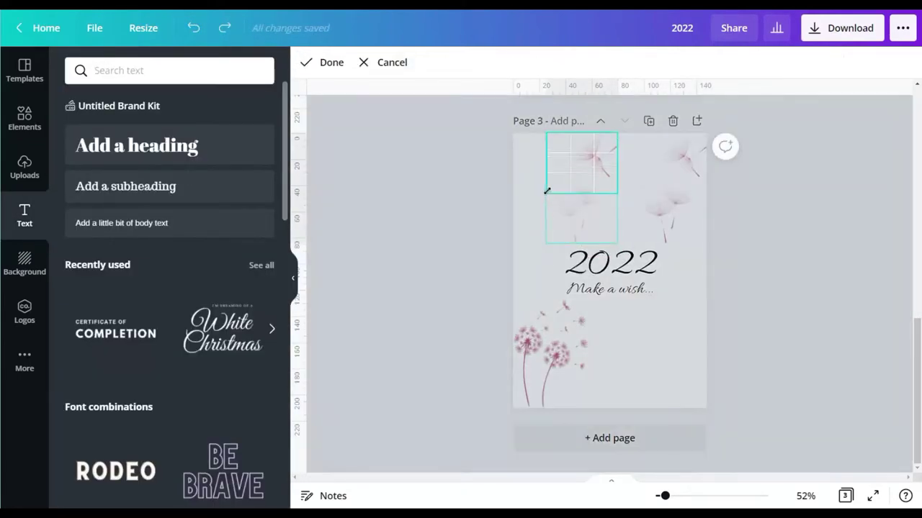
click(328, 63)
click(448, 61)
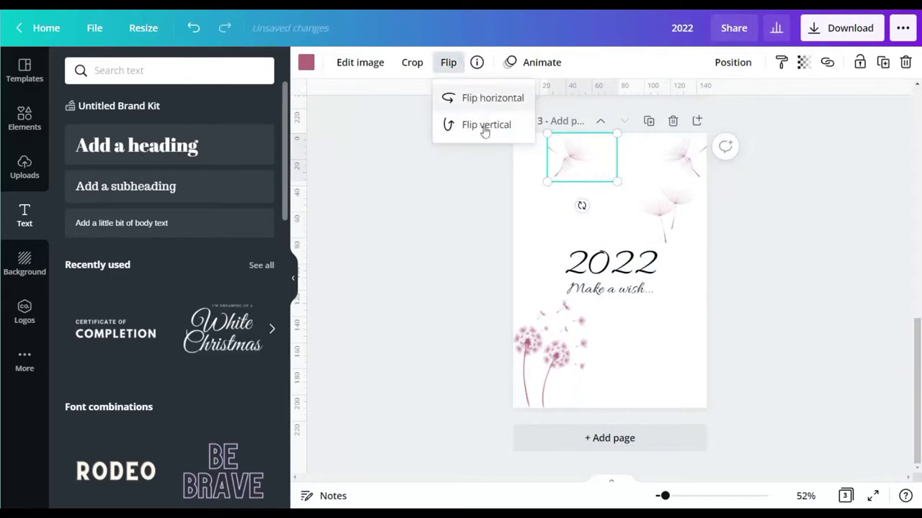
drag(582, 205, 544, 168)
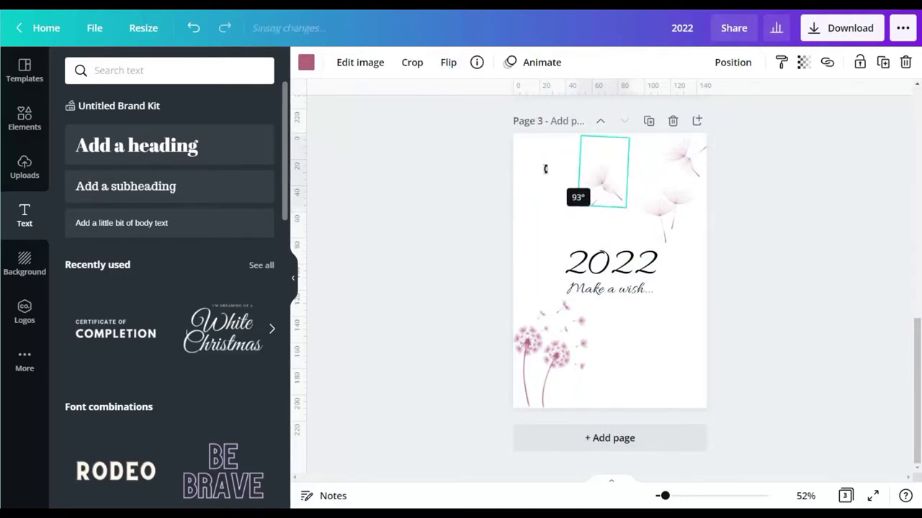
click(448, 62)
click(480, 98)
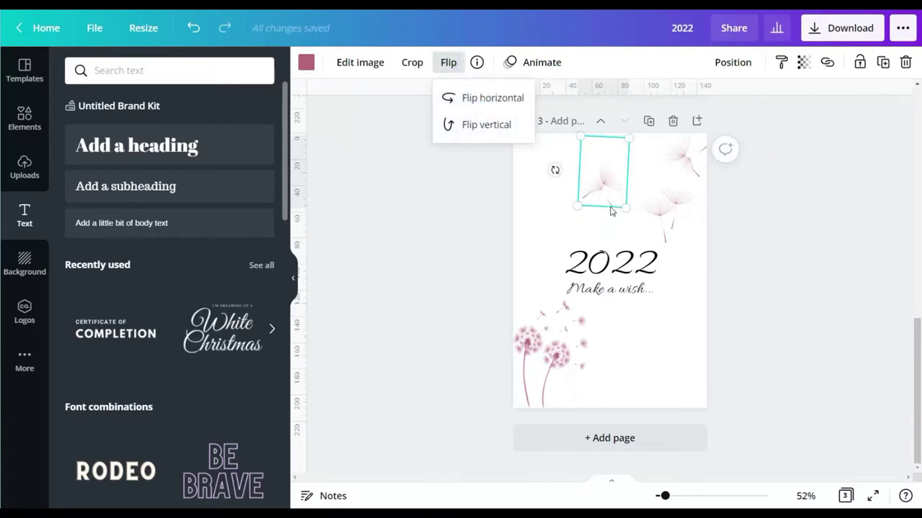
click(500, 130)
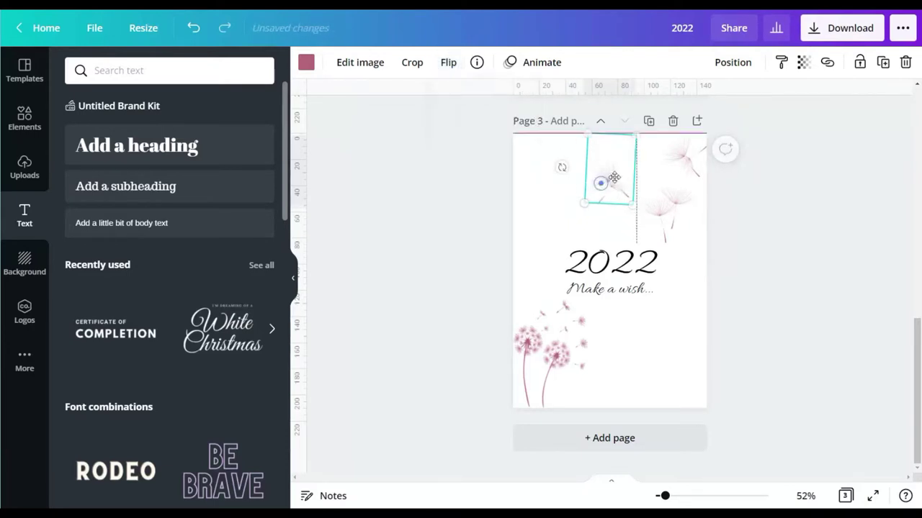
Try the cropped seed copy at a smaller size below the "Make a wish..." text and delete it.
drag(600, 181, 617, 317)
drag(644, 272, 652, 320)
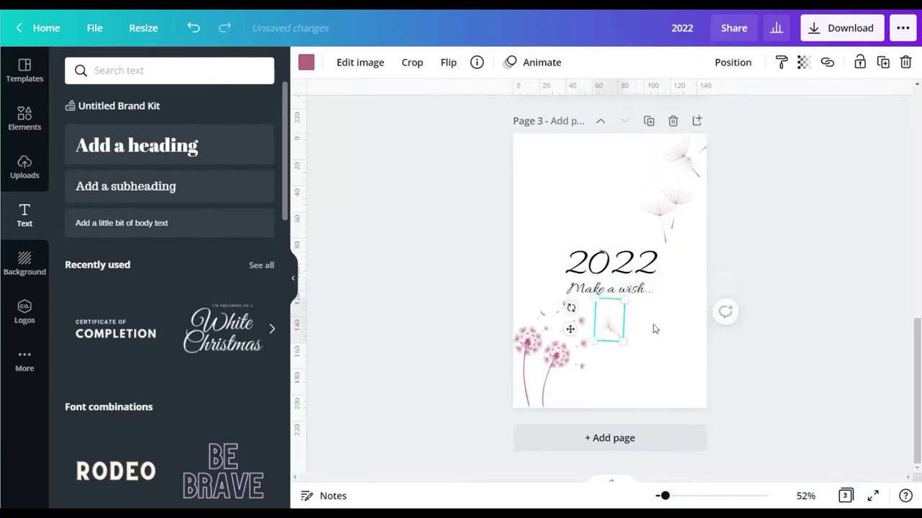
click(905, 62)
Duplicate the top-right floating seeds graphic and place a smaller, tilted copy on page 3's right edge beside the 2022 text.
click(658, 184)
click(883, 62)
drag(663, 232, 612, 324)
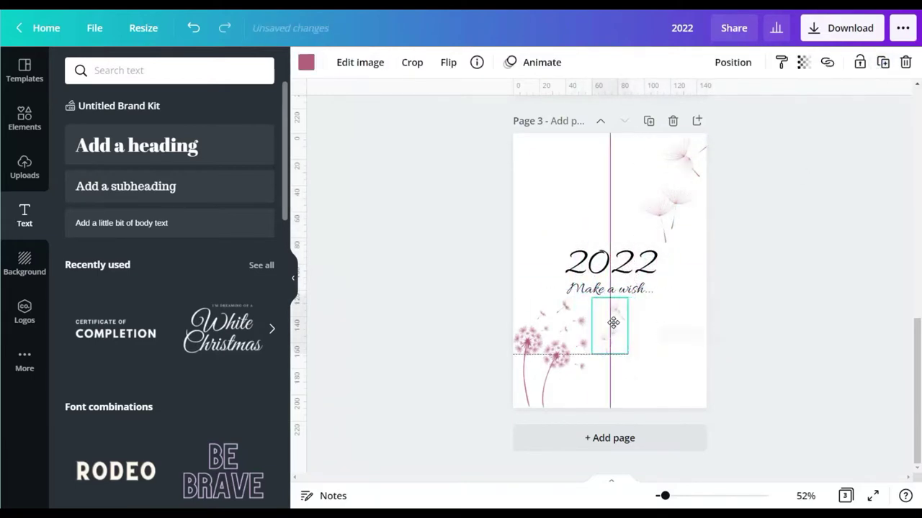
drag(583, 373, 579, 369)
drag(612, 323, 676, 276)
drag(661, 251, 651, 222)
drag(675, 279, 679, 276)
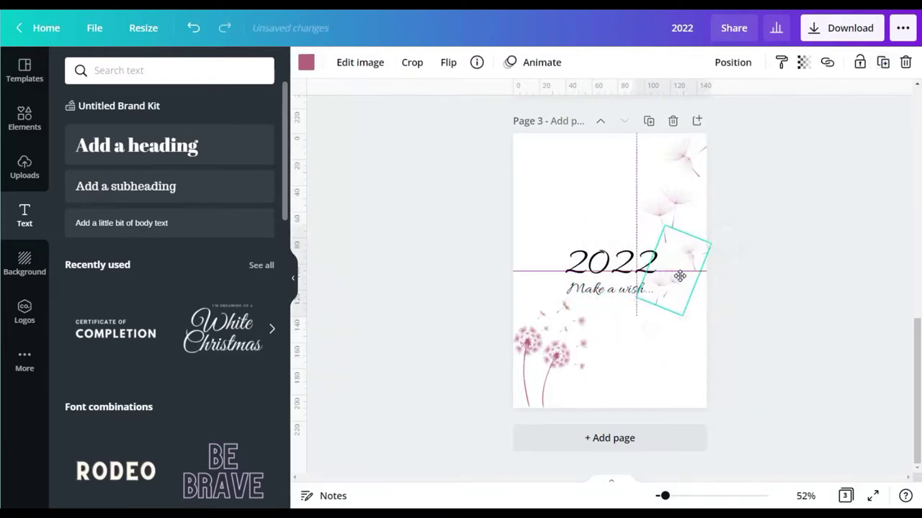
Flip the tilted seeds copy beside the 2022 text horizontally.
click(448, 62)
click(464, 101)
click(470, 107)
click(801, 233)
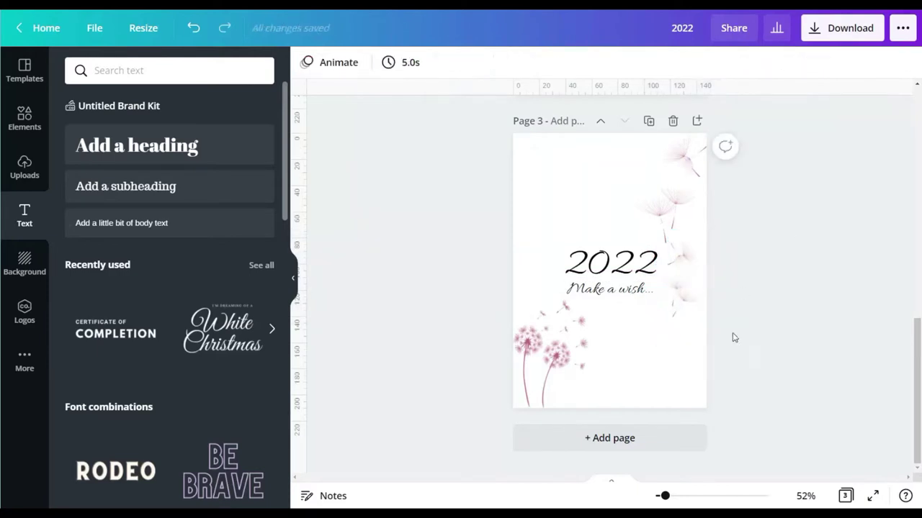
Duplicate the top-right seeds graphic again and place a small, tilted copy below the "Make a wish..." text to continue the trail.
click(688, 208)
click(882, 63)
drag(673, 222, 634, 381)
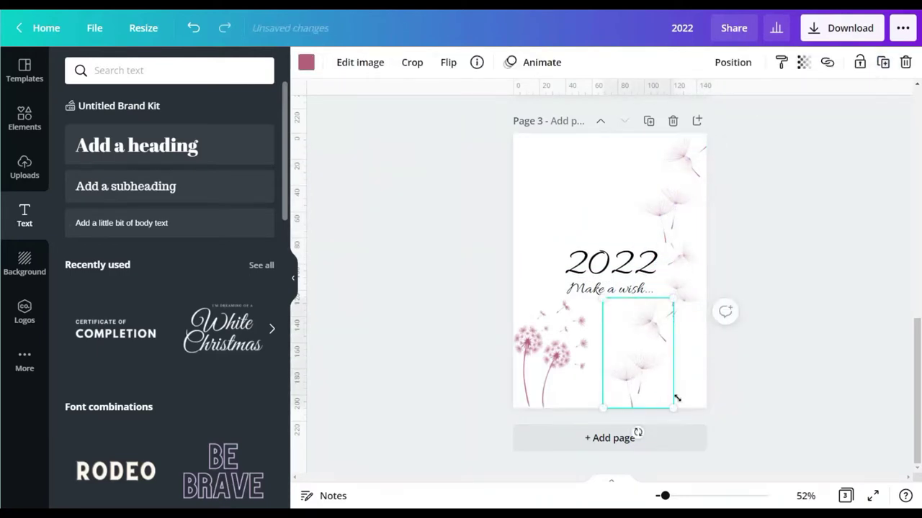
drag(673, 406, 620, 365)
drag(623, 330, 610, 329)
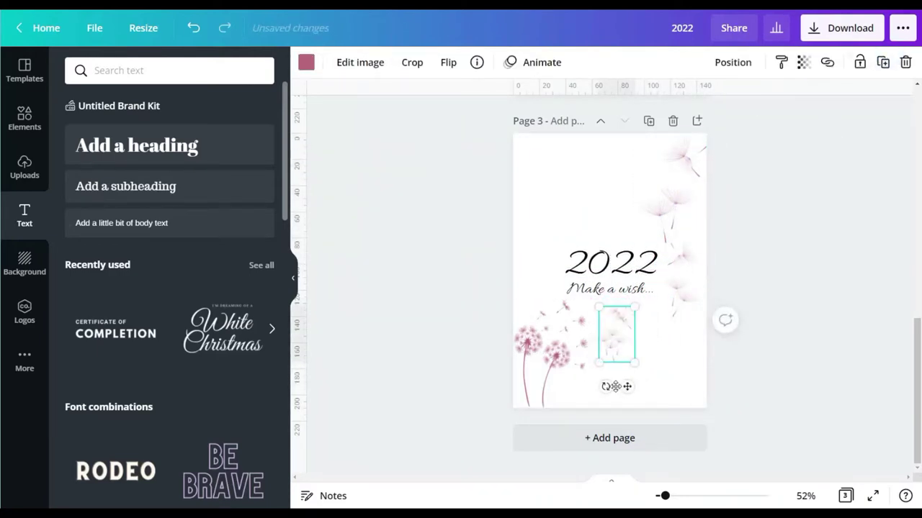
drag(605, 387, 582, 374)
drag(616, 329, 647, 325)
click(792, 275)
click(795, 274)
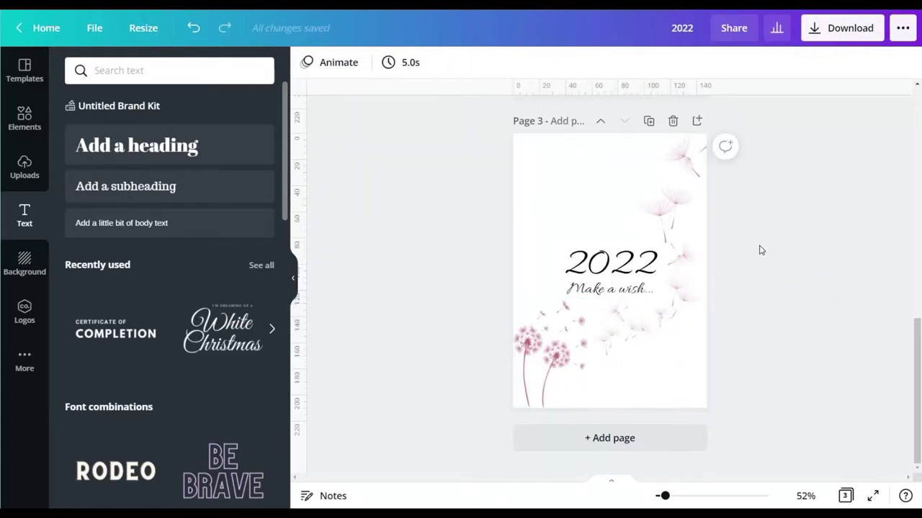
Place an enlarged copy of page 1's two pale long-stemmed dandelions in page 3's lower-left corner, moving the old dandelions to the upper-left.
scroll(767, 224, up, 4)
scroll(765, 223, down, 4)
scroll(776, 242, up, 4)
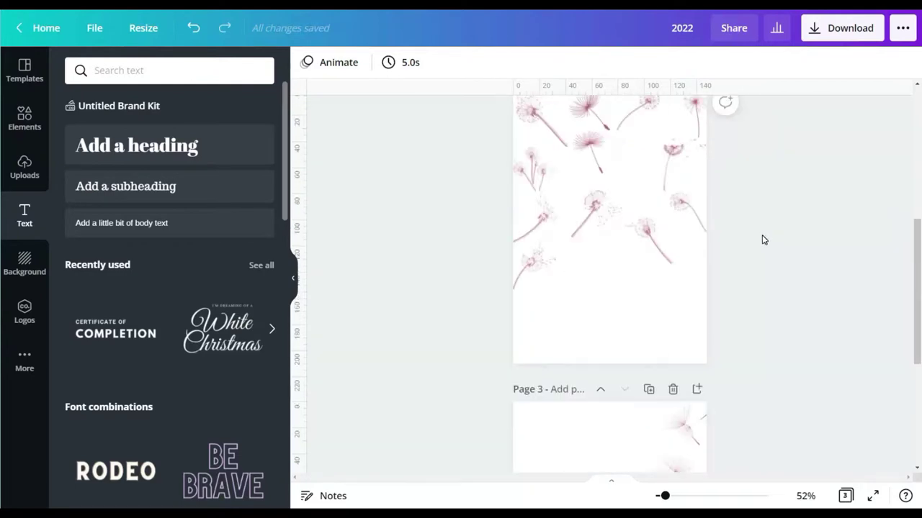
scroll(761, 238, up, 1)
scroll(756, 214, up, 2)
scroll(648, 269, up, 2)
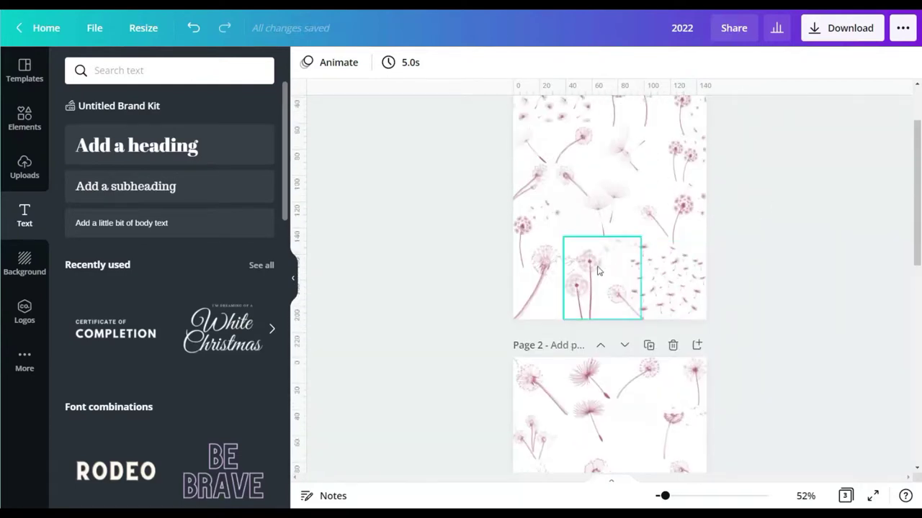
drag(595, 269, 515, 191)
scroll(598, 299, down, 10)
drag(601, 366, 540, 363)
drag(591, 325, 637, 309)
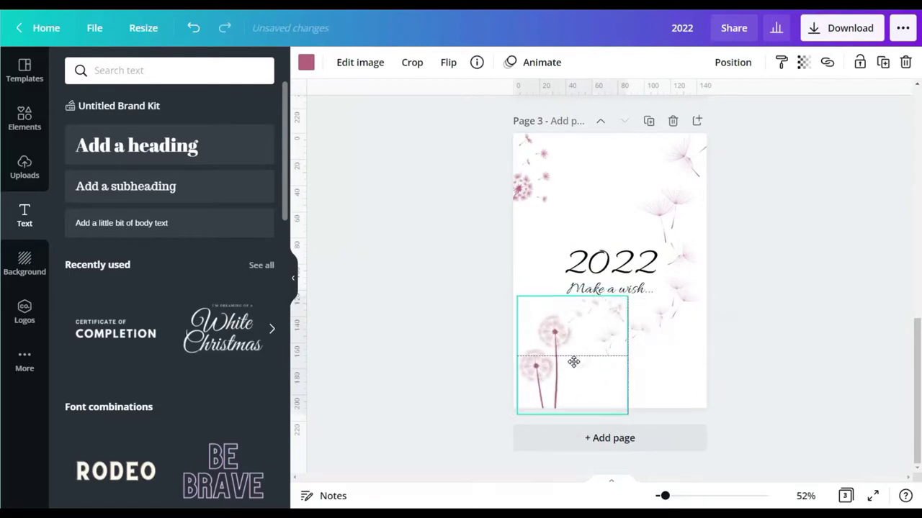
click(820, 288)
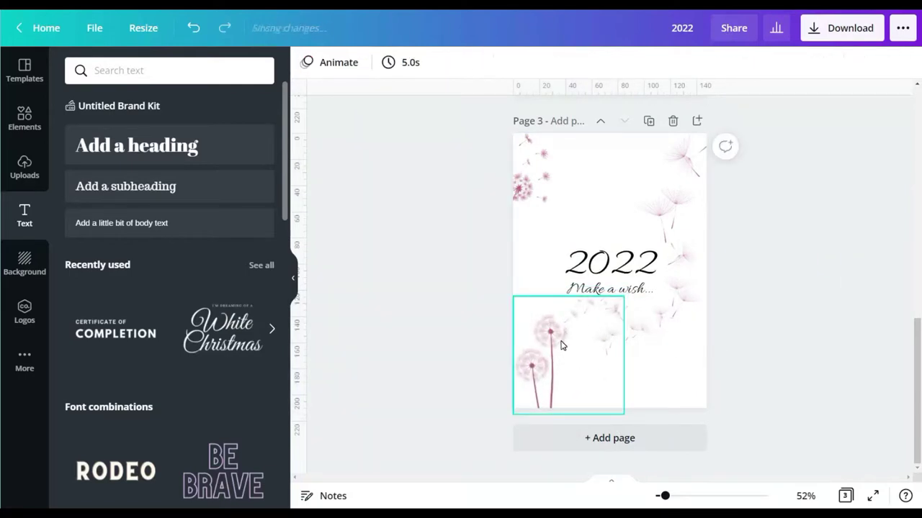
Duplicate the small seeds graphic below the text, place the copy closer to the dandelions, and nudge the top-right seeds inward.
click(649, 340)
click(882, 63)
drag(613, 362, 680, 369)
drag(669, 333, 599, 349)
click(775, 265)
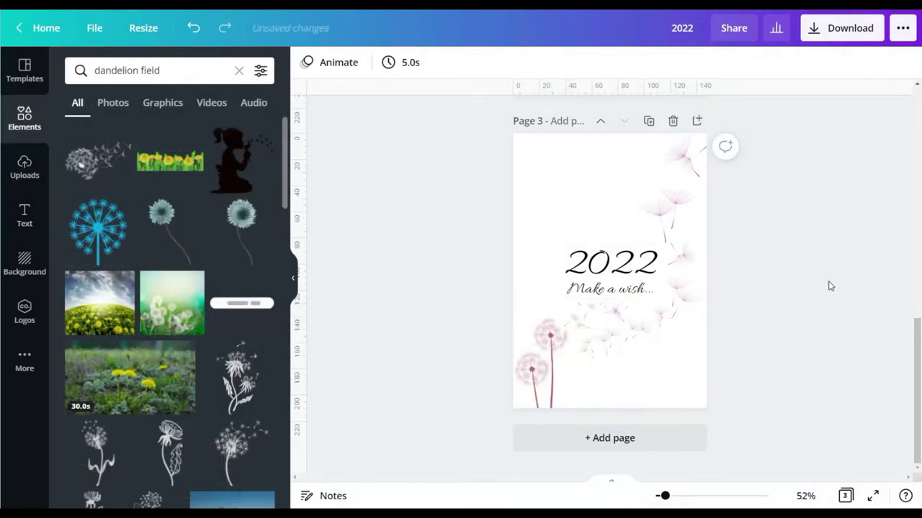
click(685, 164)
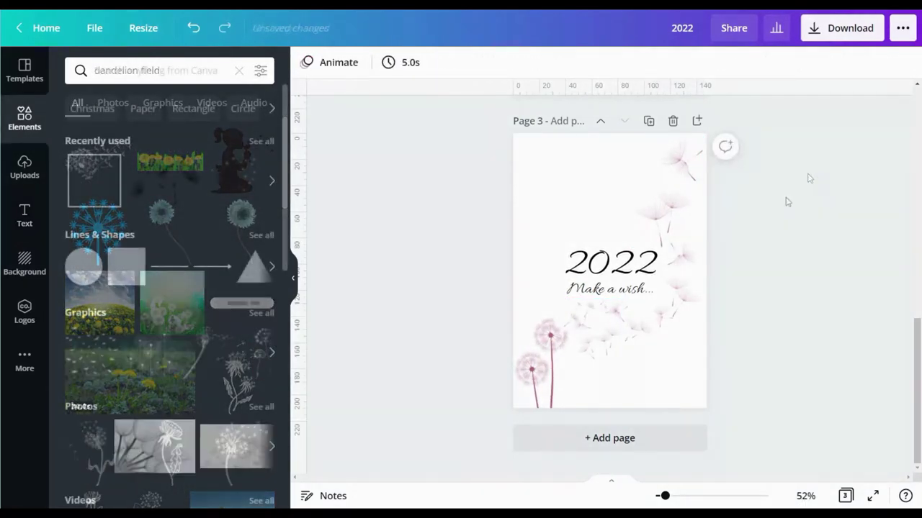
Add a fourth page and search the graphics for "2022 year calendar".
click(624, 438)
click(164, 72)
text(20)
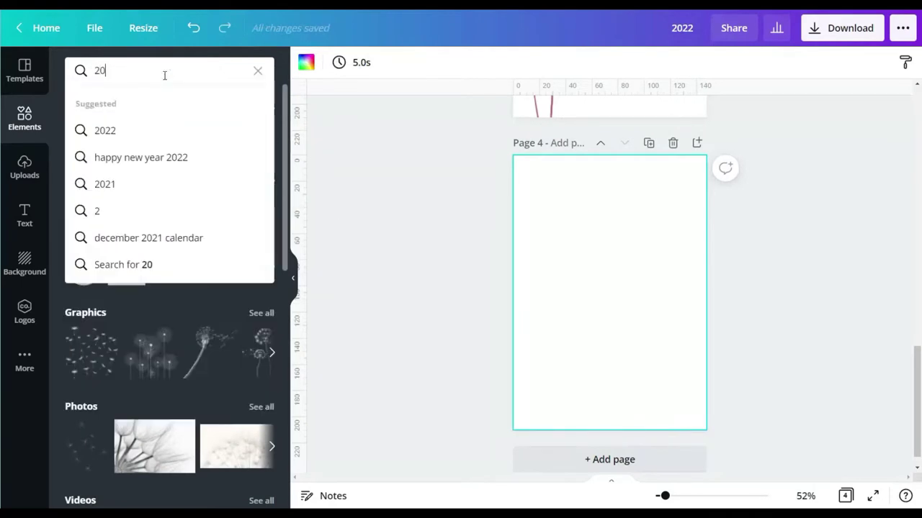
text(22 year calendar)
key(Return)
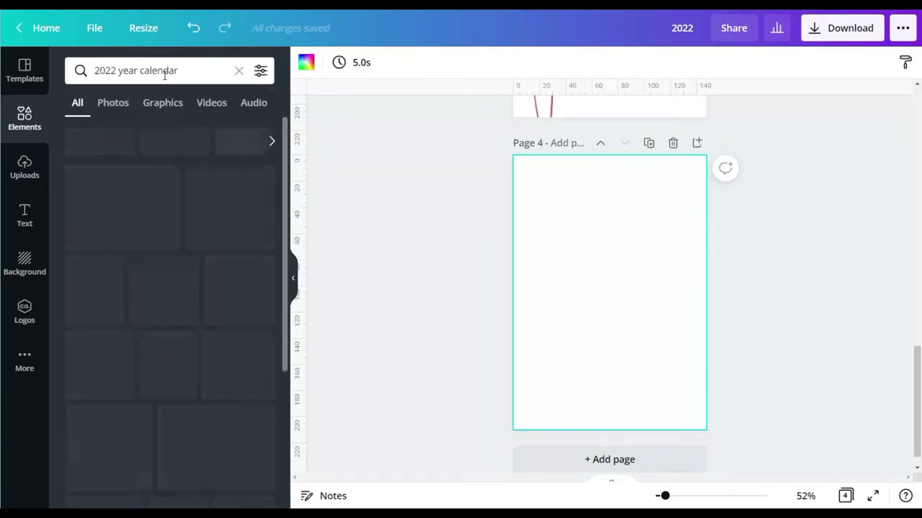
scroll(166, 137, down, 4)
click(163, 102)
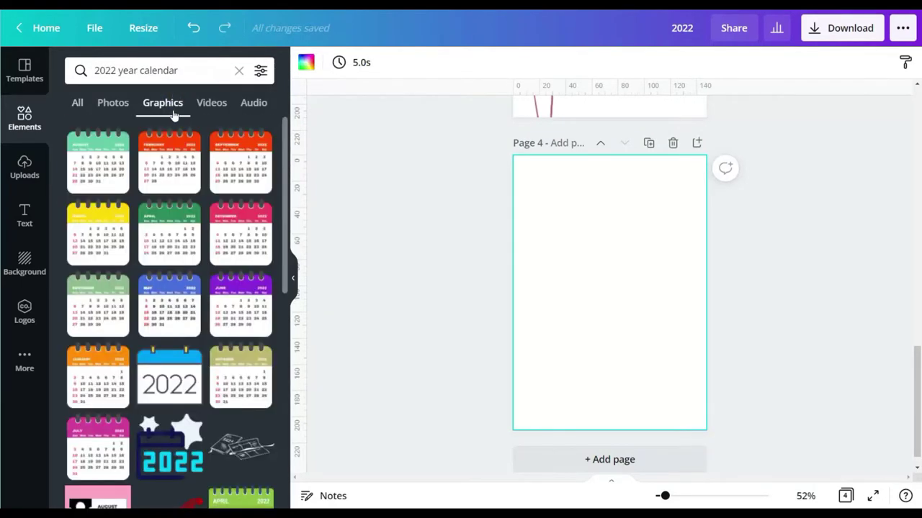
Browse the calendar graphics and add the August 2021 calendar to page 4.
scroll(195, 144, down, 15)
scroll(199, 138, down, 5)
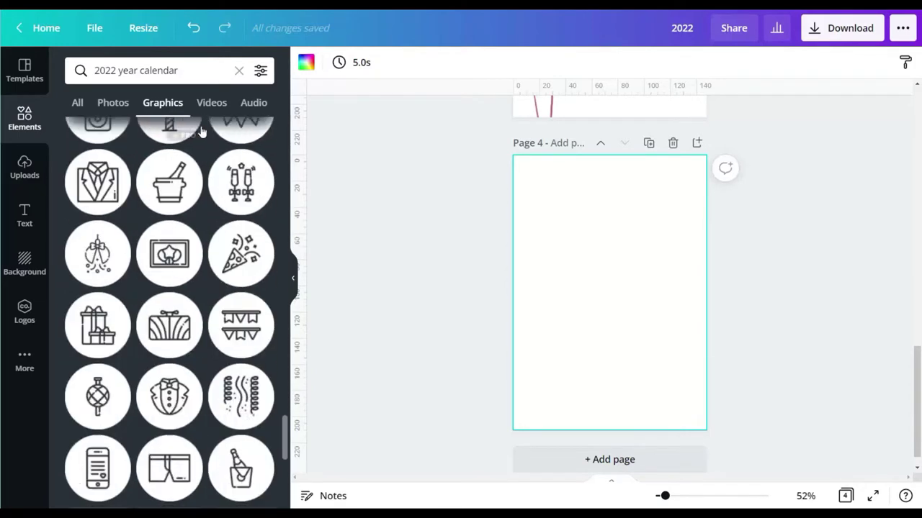
scroll(216, 175, up, 3)
click(97, 281)
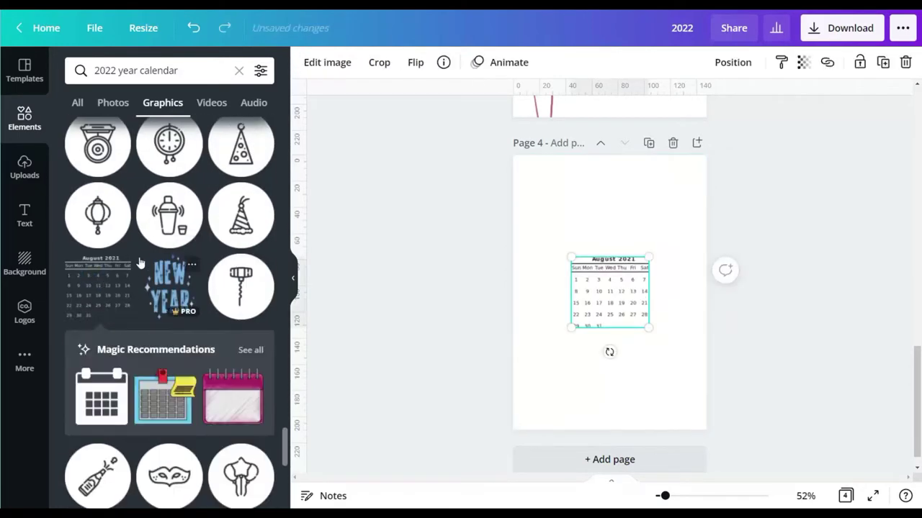
scroll(140, 264, down, 12)
Change the graphics search to "2022 calendar".
double_click(127, 76)
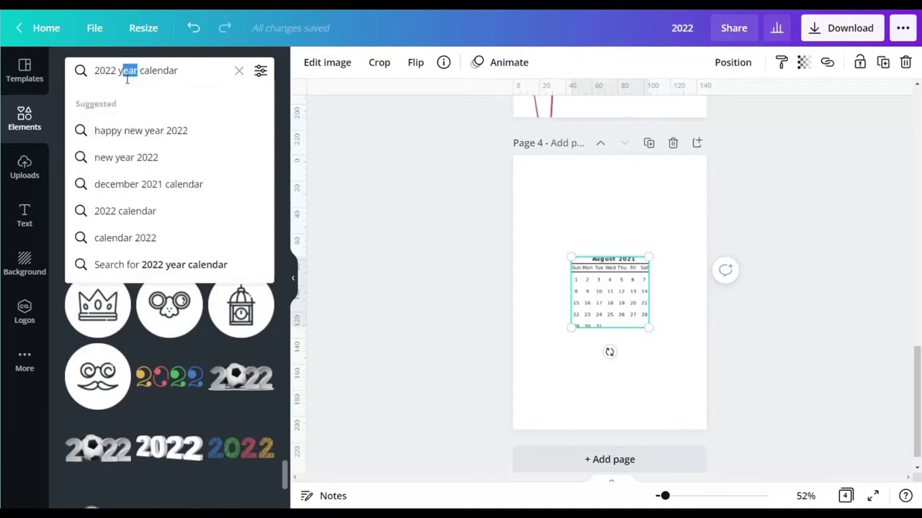
key(BackSpace)
key(BackSpace)
key(BackSpace)
key(Return)
Replace the August 2021 calendar on page 4 with the full-year 2022 Calendar graphic, enlarged to nearly fill the page.
click(172, 162)
drag(604, 247, 561, 183)
click(630, 293)
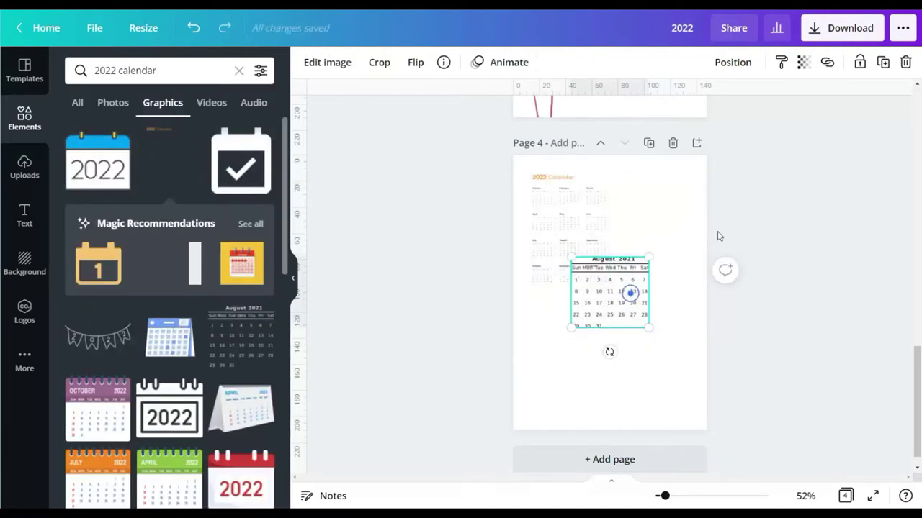
drag(609, 283, 681, 395)
Recolour all three colours of the full-year calendar with the dusty pink document colour.
click(304, 64)
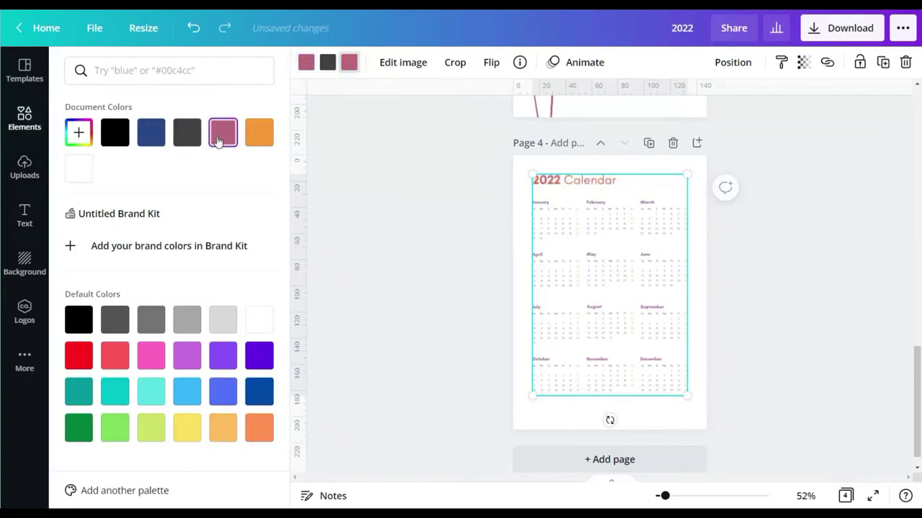
click(745, 317)
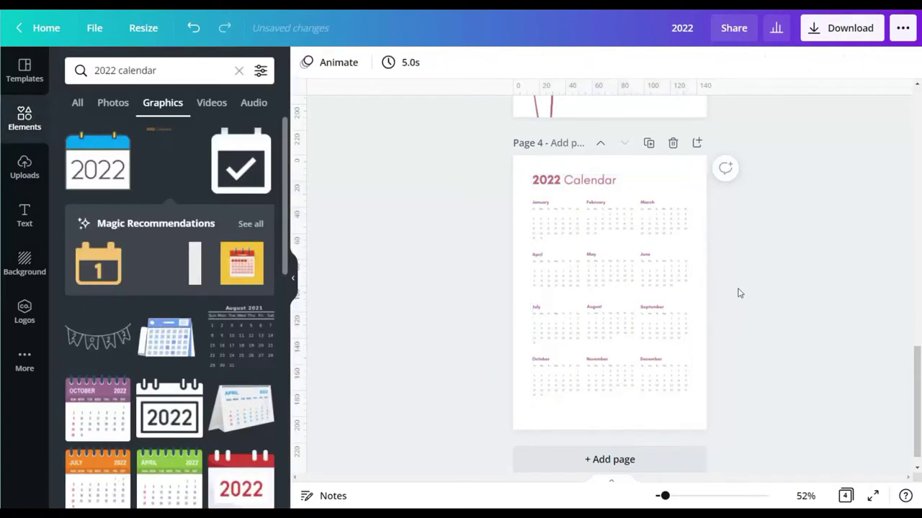
Crop the full-year calendar to its January–March row and move the row up near page 4's top edge.
scroll(737, 292, down, 1)
click(583, 160)
click(455, 62)
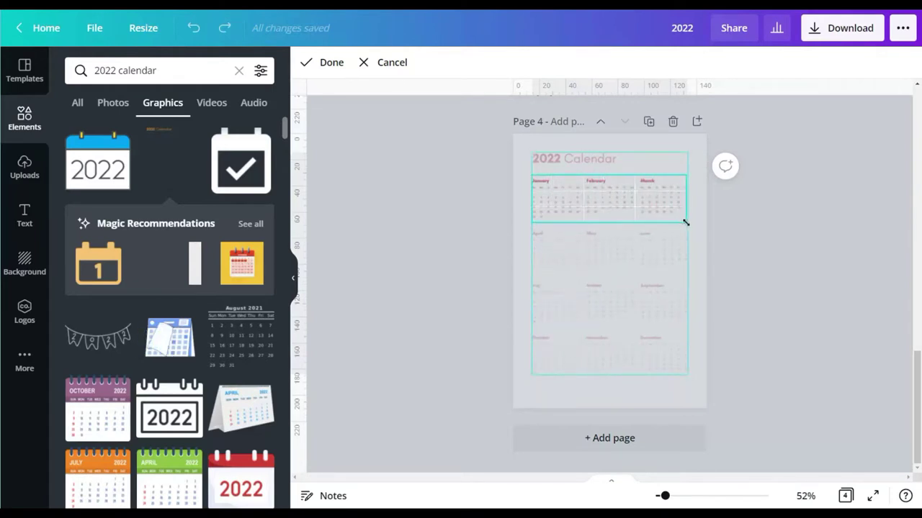
click(322, 62)
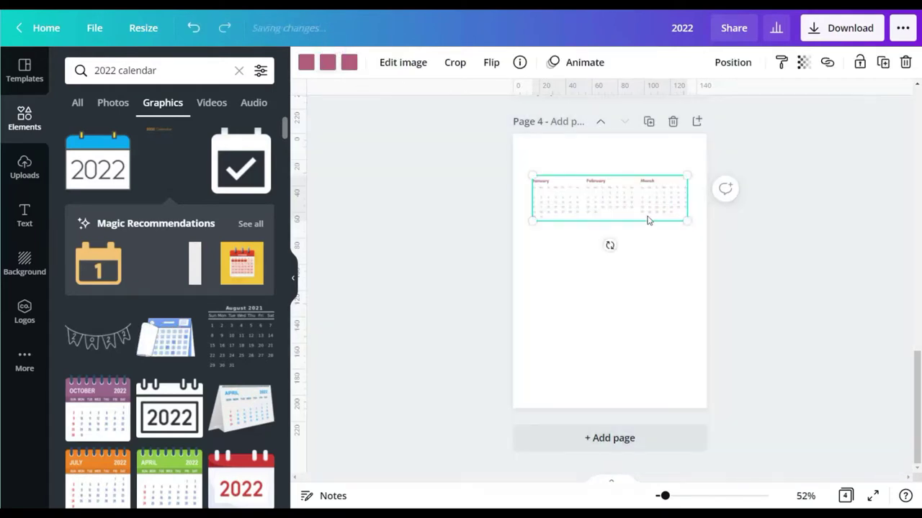
drag(687, 221, 678, 249)
drag(613, 202, 613, 179)
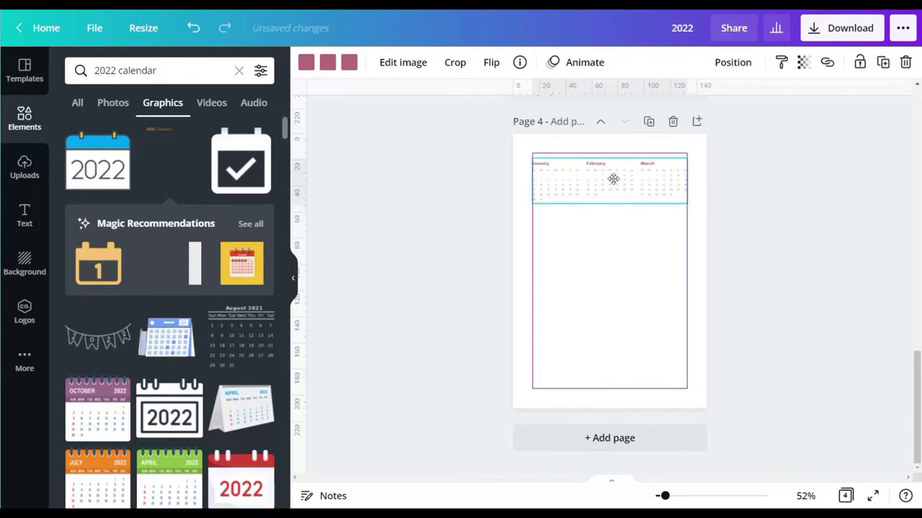
click(751, 253)
Duplicate the January–March row and crop the copy to show April–June.
click(609, 175)
click(883, 62)
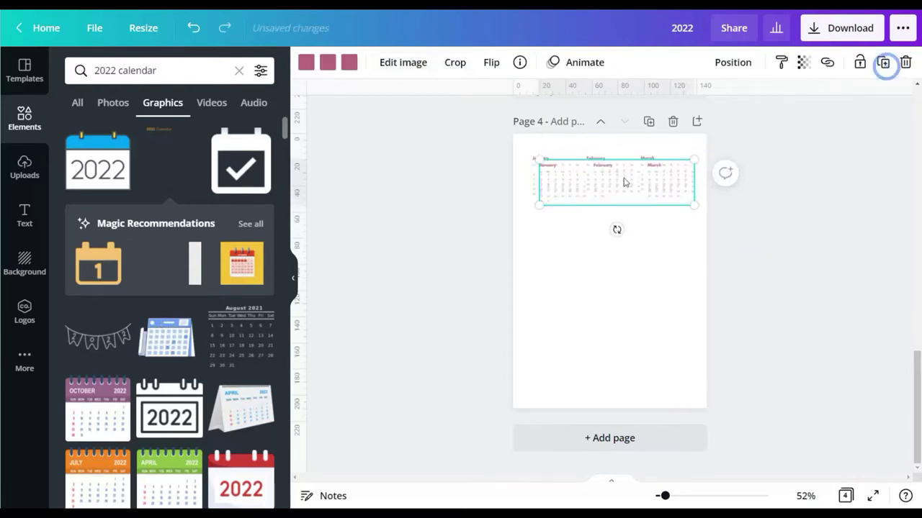
click(455, 62)
drag(583, 245, 587, 199)
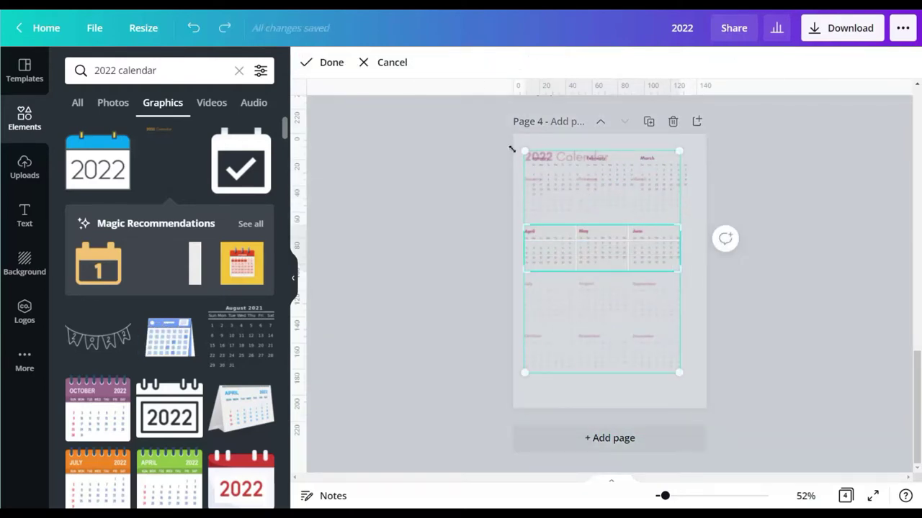
click(329, 63)
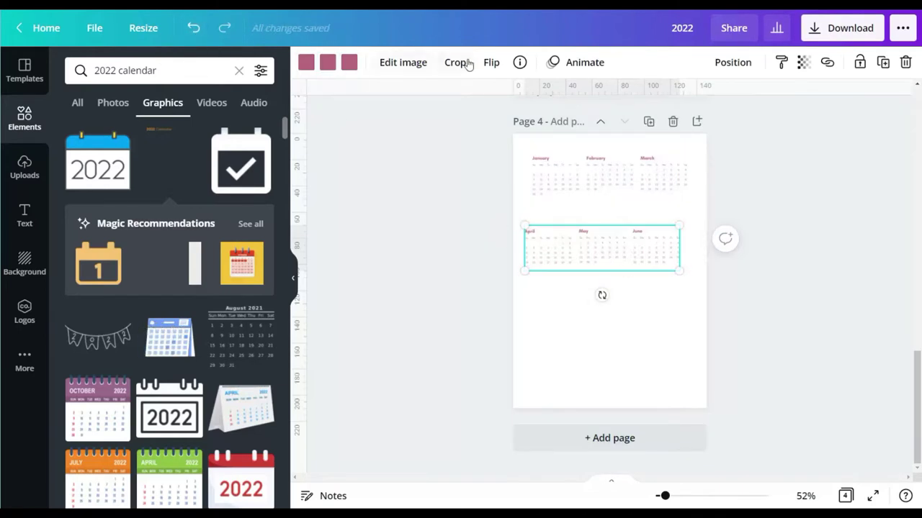
Adjust the April–June crop and move the row to page 4's lower half, aligned beneath January–March.
click(456, 62)
click(699, 273)
drag(637, 248, 638, 292)
click(798, 210)
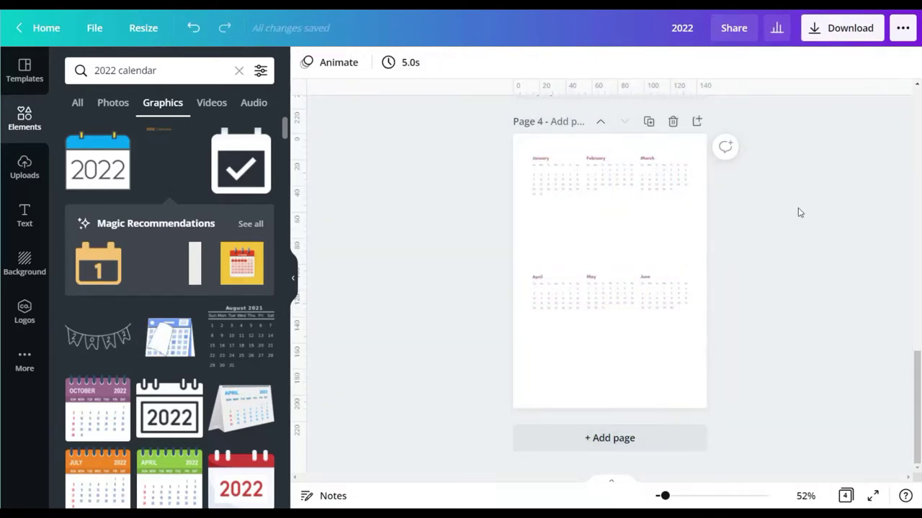
Add a fifth page after the January–June calendar page.
click(605, 431)
scroll(612, 324, up, 4)
drag(597, 267, 603, 231)
scroll(597, 309, down, 3)
click(802, 202)
Place the April–June row near page 5's top edge and crop page 4's lower row to show July–September.
scroll(802, 201, up, 4)
click(619, 205)
click(882, 62)
click(403, 62)
click(386, 157)
click(455, 63)
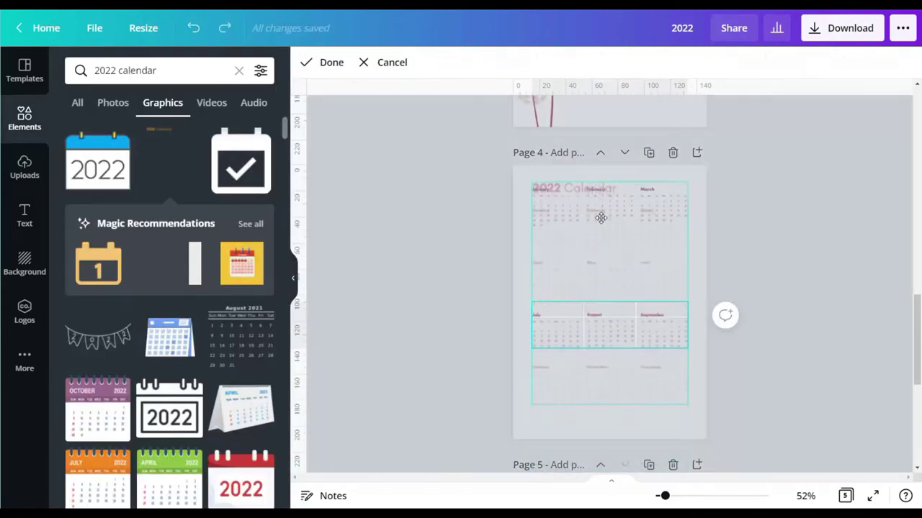
click(323, 62)
click(769, 362)
scroll(770, 362, down, 3)
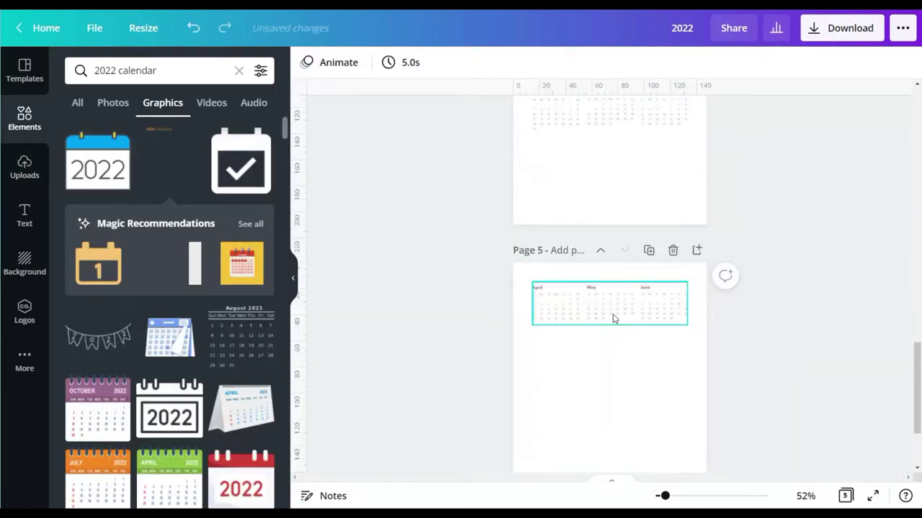
Duplicate the April–June row into page 5's lower half and crop the copy to show October–December.
click(613, 319)
click(882, 62)
scroll(634, 306, down, 2)
drag(625, 206, 611, 317)
click(454, 64)
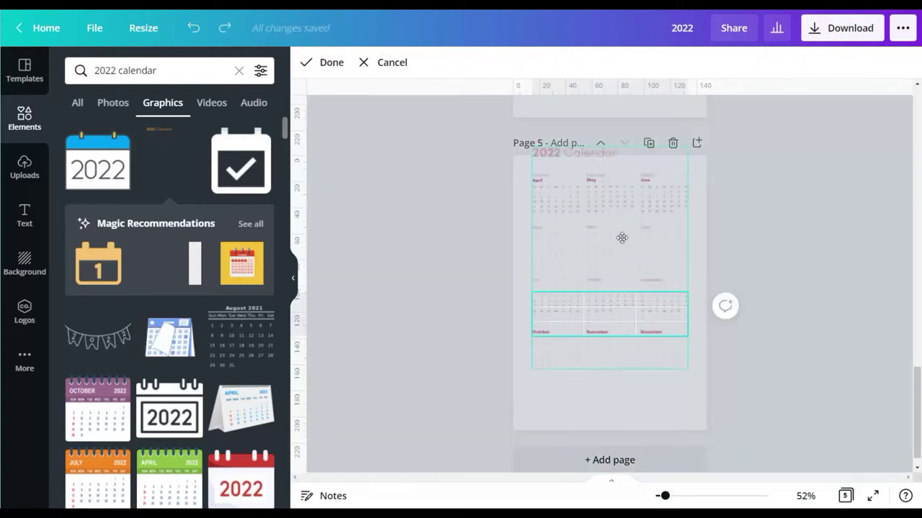
click(320, 62)
Adjust the July–September crop and nudge the row slightly lower on page 4.
scroll(801, 256, up, 4)
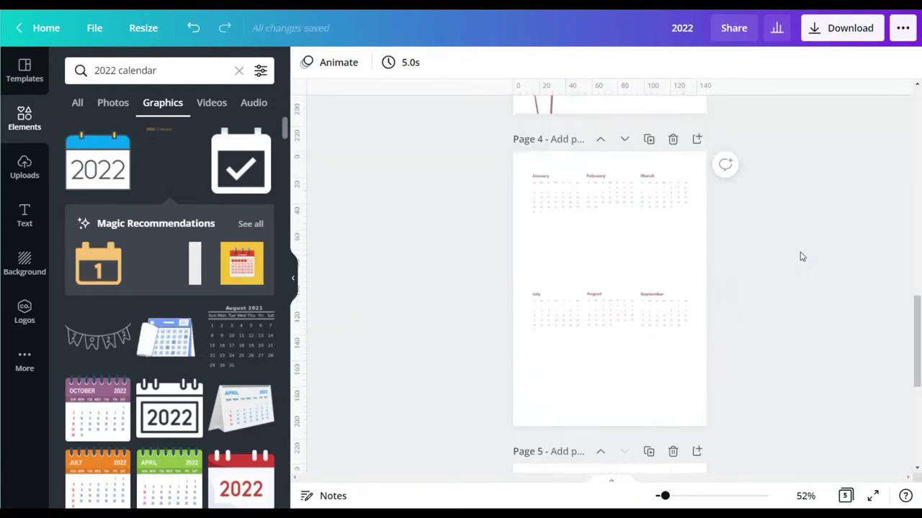
click(845, 496)
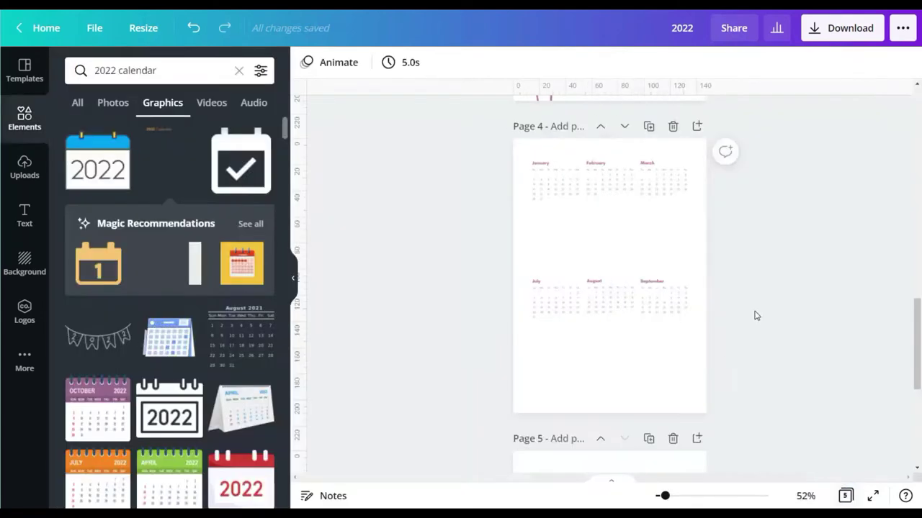
click(611, 299)
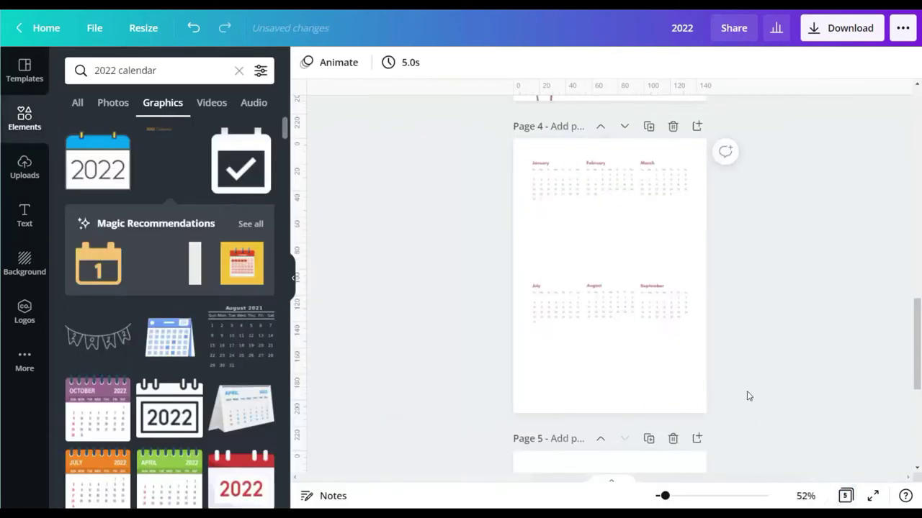
click(630, 296)
click(455, 62)
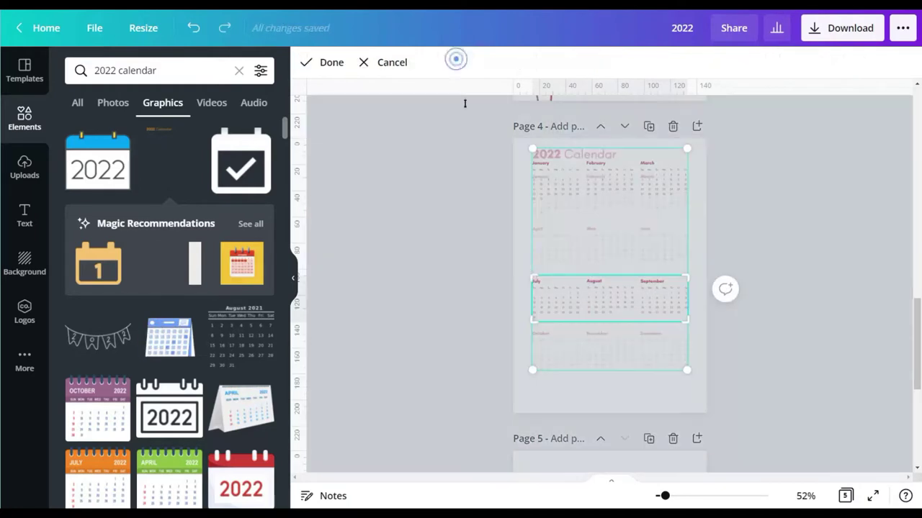
drag(529, 274, 529, 274)
double_click(617, 306)
drag(617, 307, 617, 308)
Check the April–June crop on page 5 and compare the calendar row layout of pages 4 and 5.
click(845, 495)
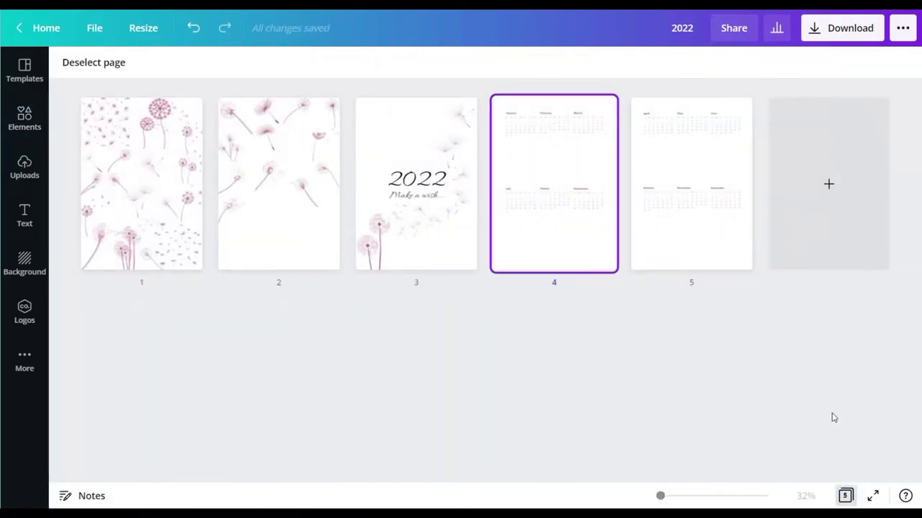
click(845, 496)
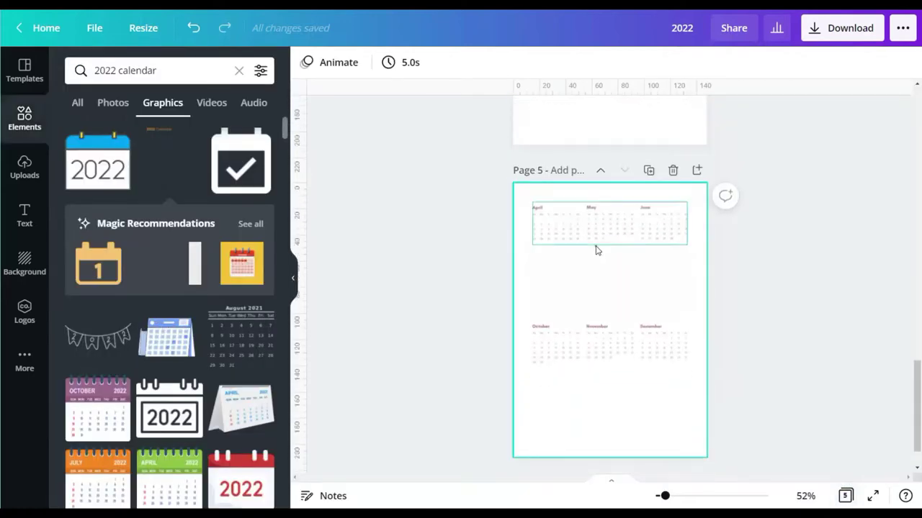
click(594, 227)
click(456, 60)
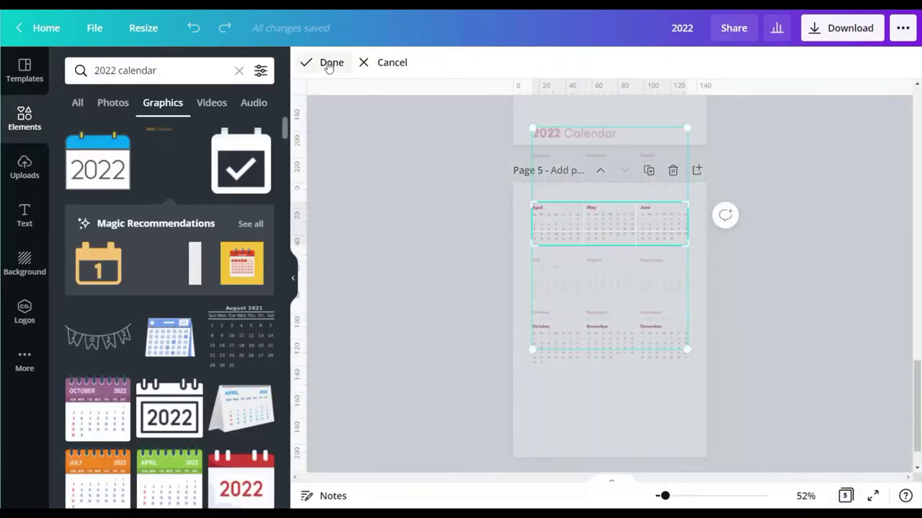
click(329, 64)
click(845, 495)
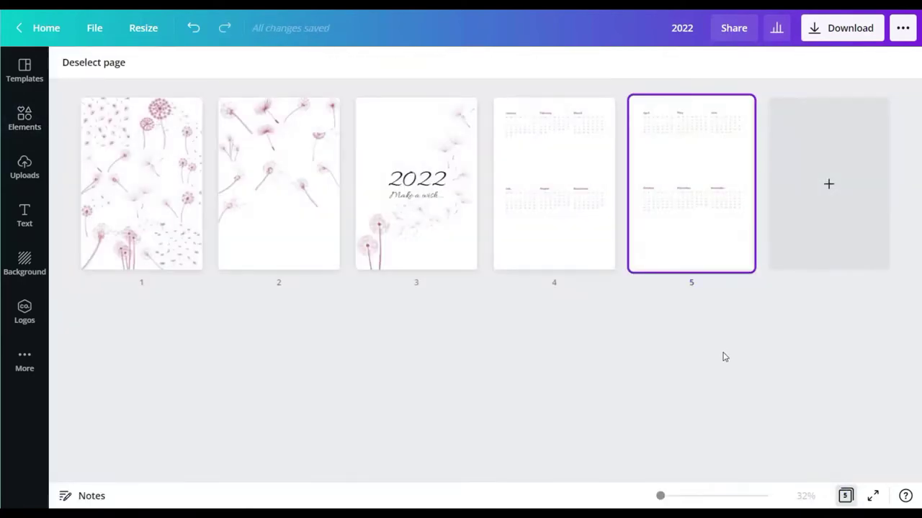
click(845, 495)
scroll(778, 244, up, 5)
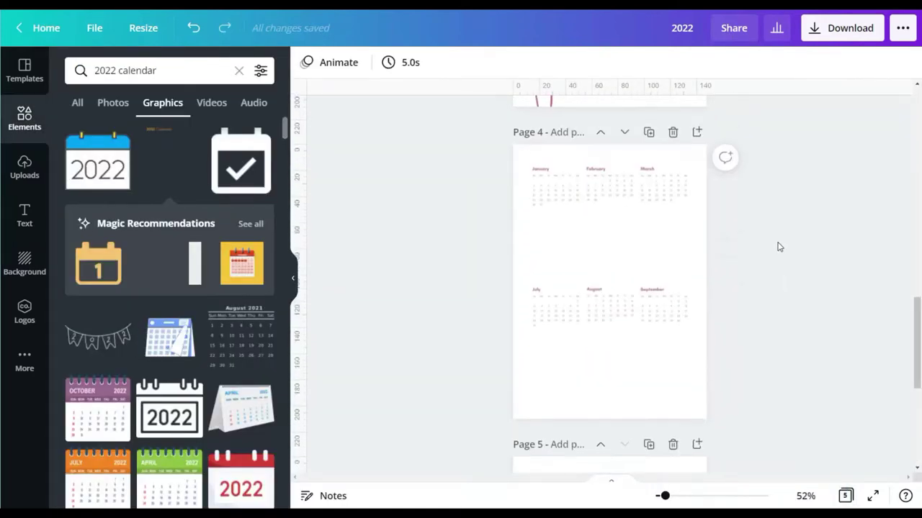
scroll(827, 270, up, 2)
scroll(821, 274, down, 1)
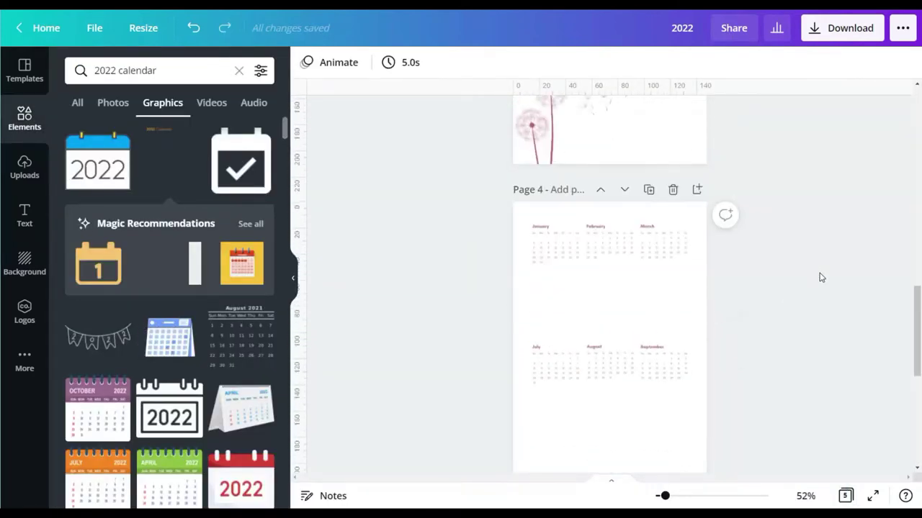
scroll(818, 274, up, 2)
scroll(818, 275, down, 3)
scroll(788, 255, down, 1)
scroll(790, 255, up, 1)
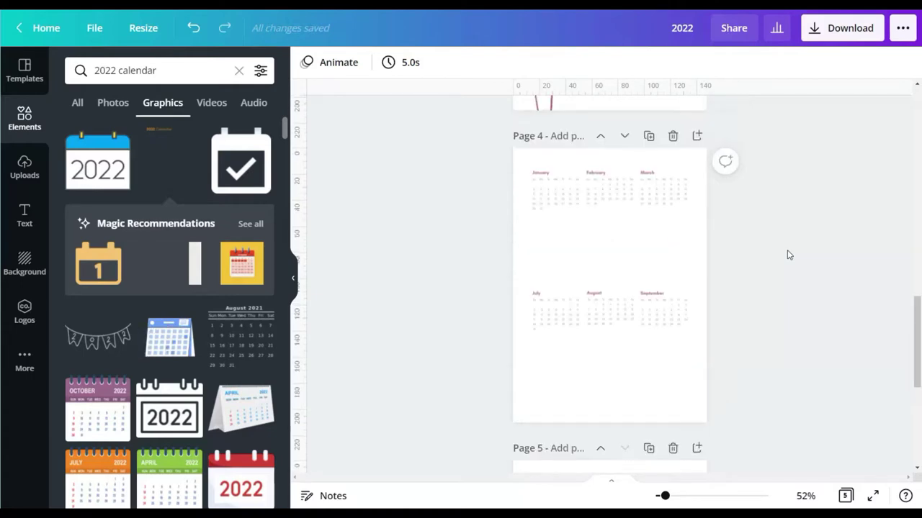
Search the element photos for "lines" and add the ruled white sheet to page 4.
click(83, 69)
text(lines)
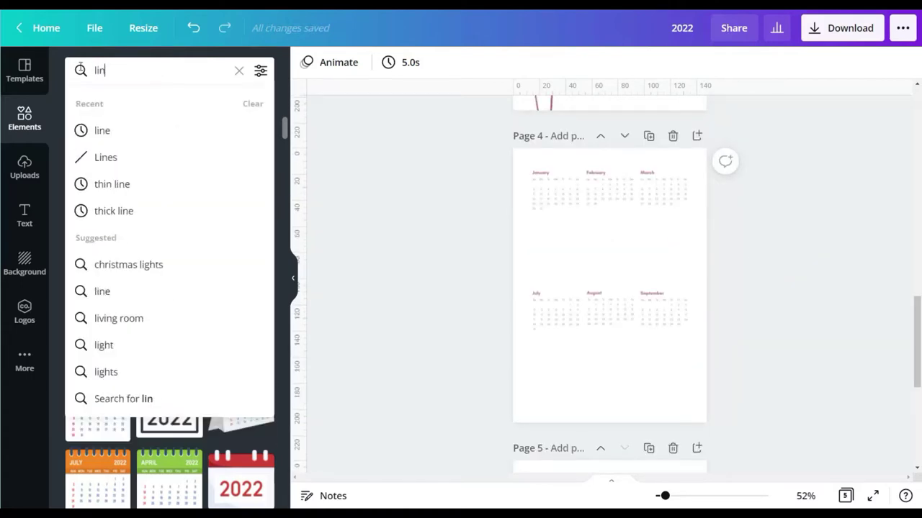
key(Return)
click(77, 103)
click(113, 103)
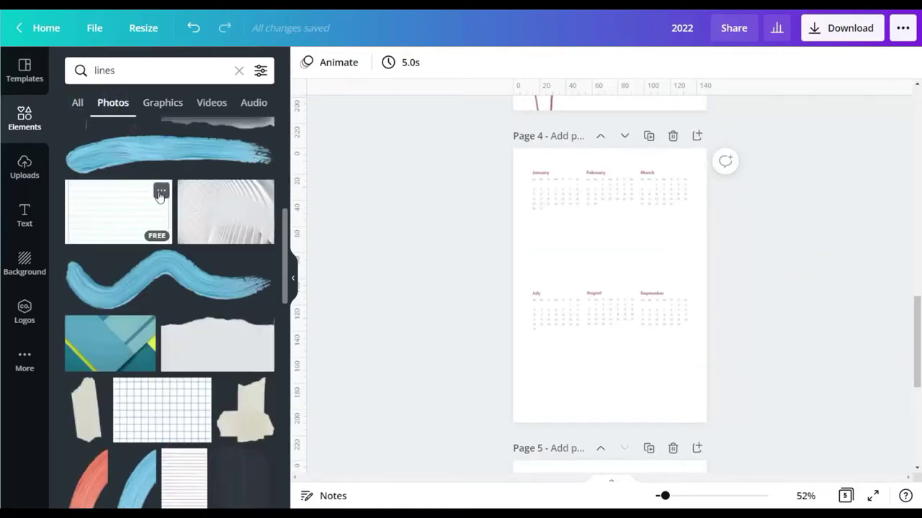
scroll(165, 193, down, 4)
scroll(162, 194, down, 15)
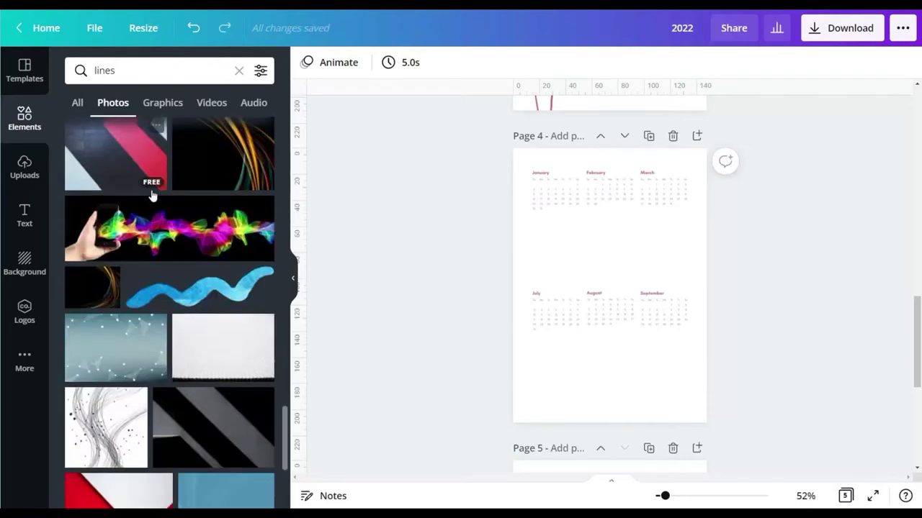
scroll(154, 216, up, 10)
scroll(216, 237, down, 8)
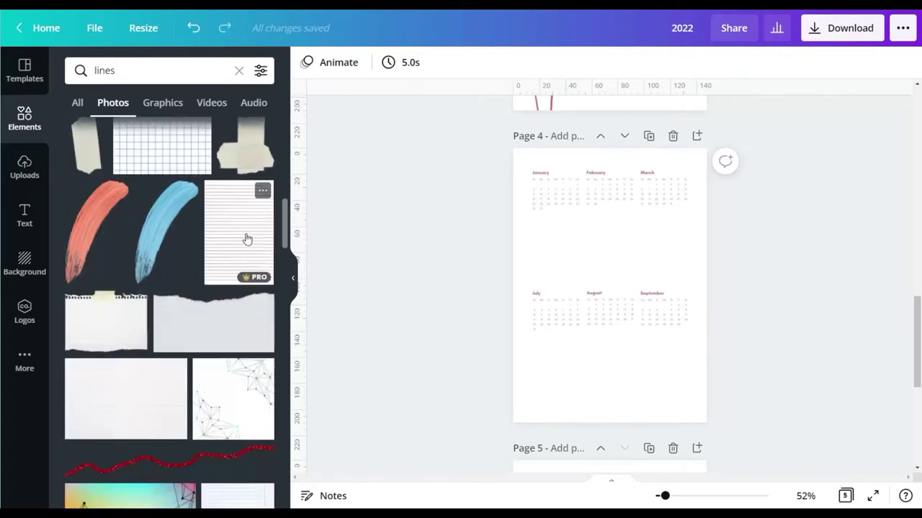
click(241, 234)
Scale down the ruled sheet and crop it to a column about 37 mm wide between January and July on page 4.
drag(688, 410, 647, 354)
click(378, 63)
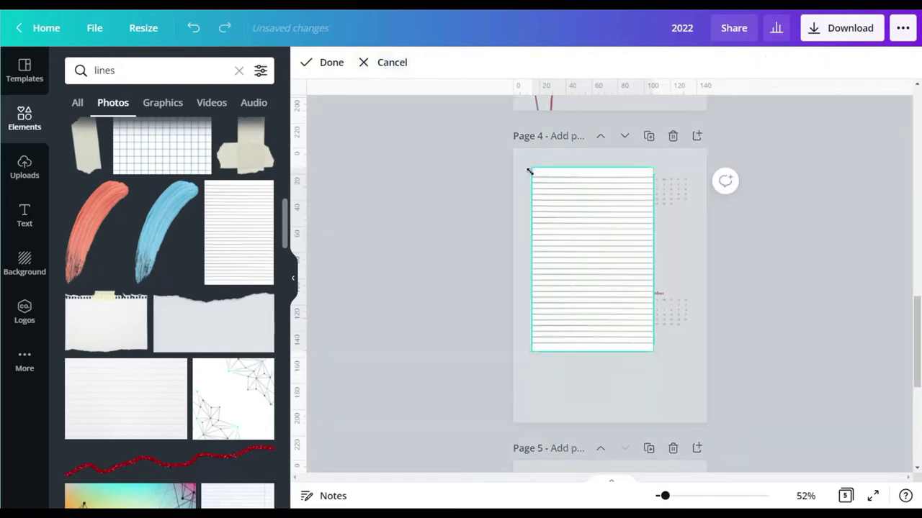
scroll(531, 175, up, 5)
scroll(442, 160, down, 3)
drag(441, 159, 439, 179)
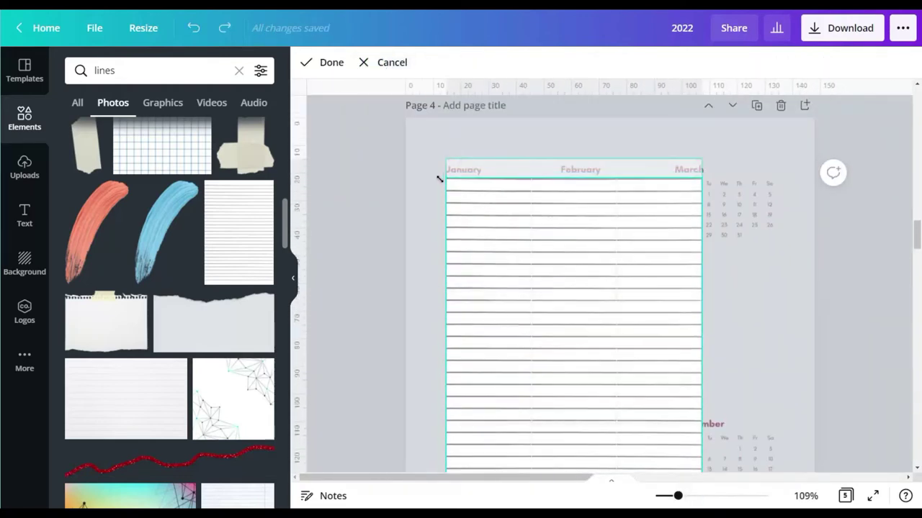
scroll(612, 247, down, 1)
drag(702, 123, 553, 124)
scroll(597, 251, down, 5)
drag(446, 224, 432, 411)
scroll(444, 218, up, 6)
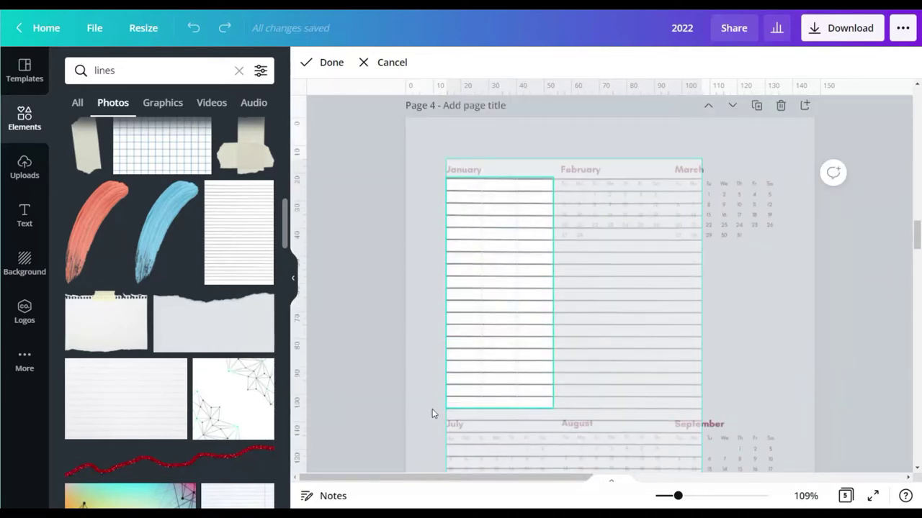
drag(552, 180, 545, 258)
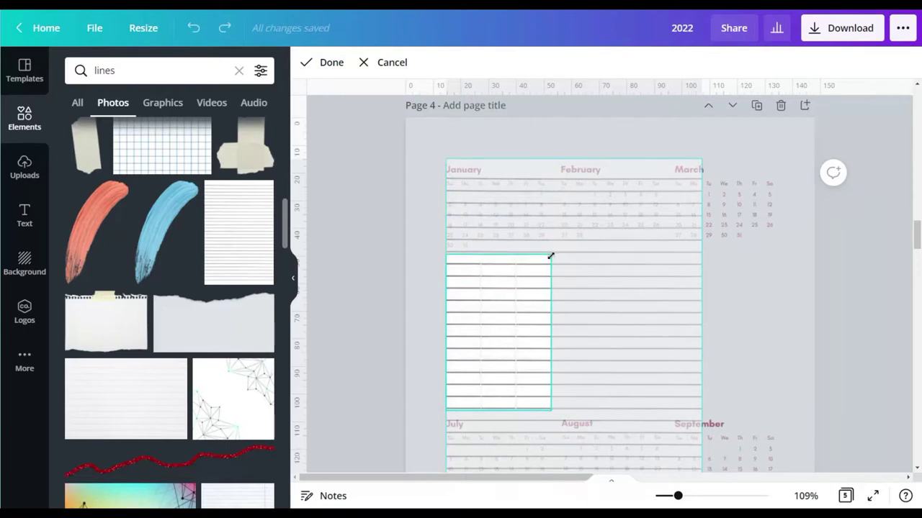
click(324, 62)
Nudge the ruled block under January and scale it down to about 31 mm wide for tighter line spacing.
scroll(638, 276, down, 1)
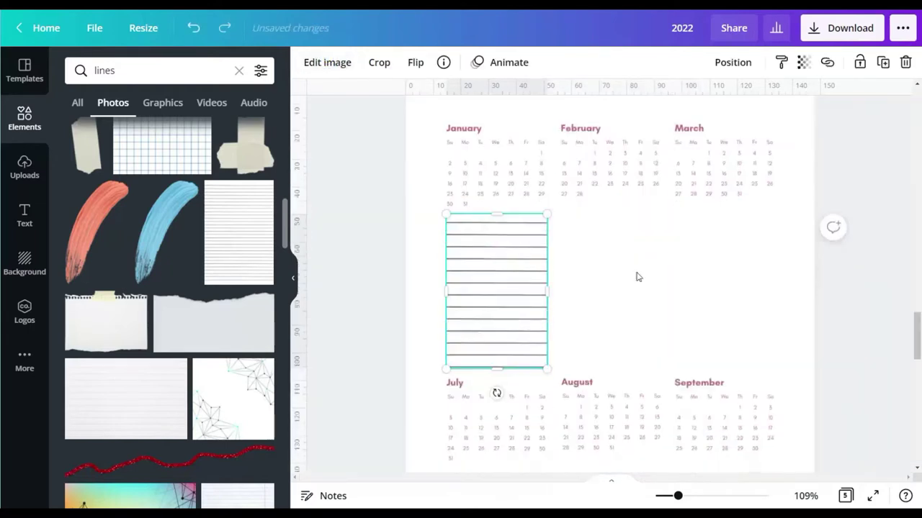
drag(502, 311, 502, 309)
click(864, 218)
scroll(864, 218, down, 1)
click(805, 496)
click(774, 430)
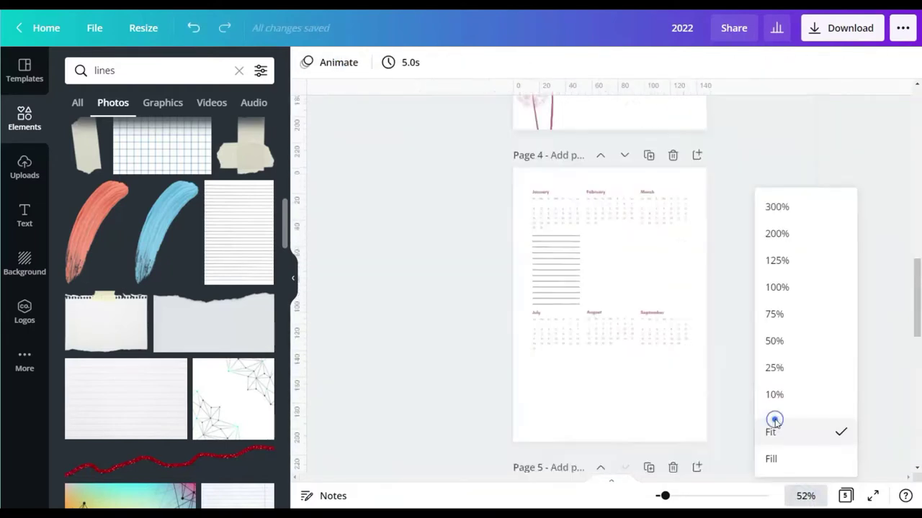
click(566, 269)
drag(580, 294, 569, 280)
Extend the ruled block's crop to the January column's width, about 37 mm, and down to just above July.
double_click(563, 273)
click(683, 496)
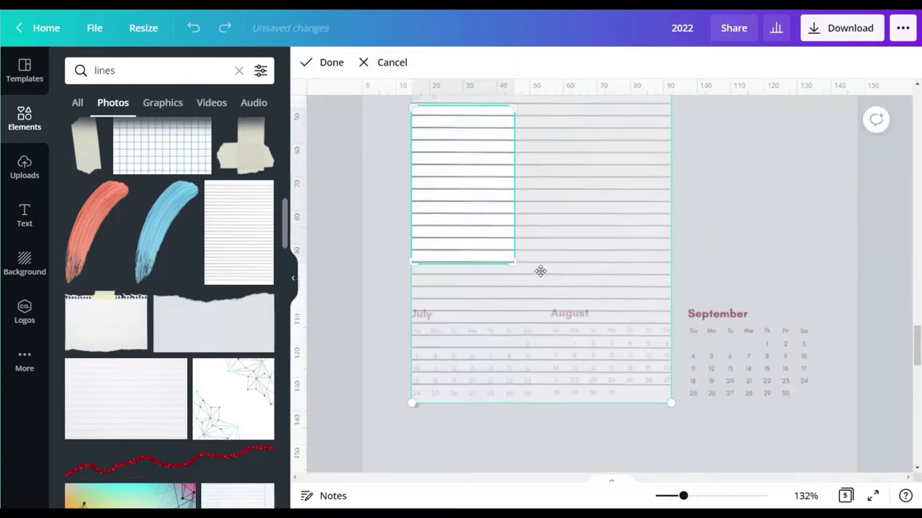
scroll(541, 272, up, 2)
drag(514, 262, 534, 268)
scroll(534, 288, down, 3)
drag(535, 312, 536, 338)
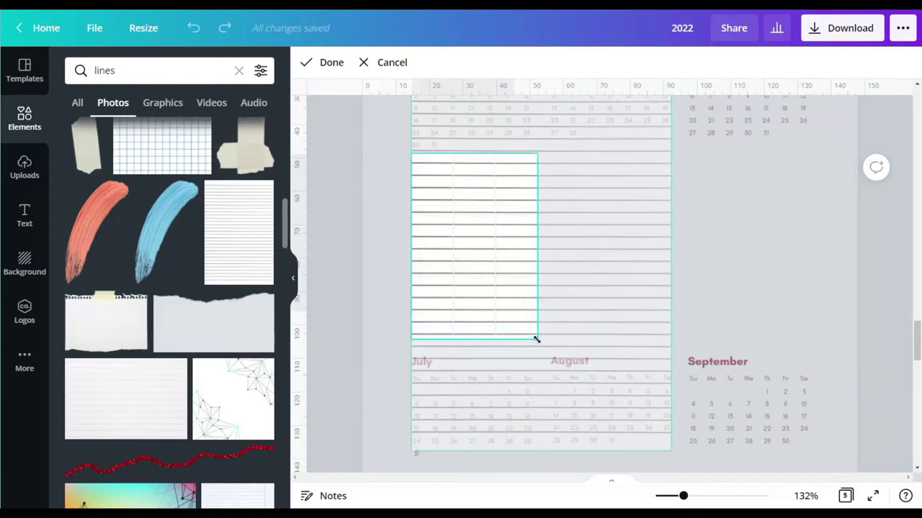
click(335, 62)
click(805, 496)
click(792, 434)
click(734, 360)
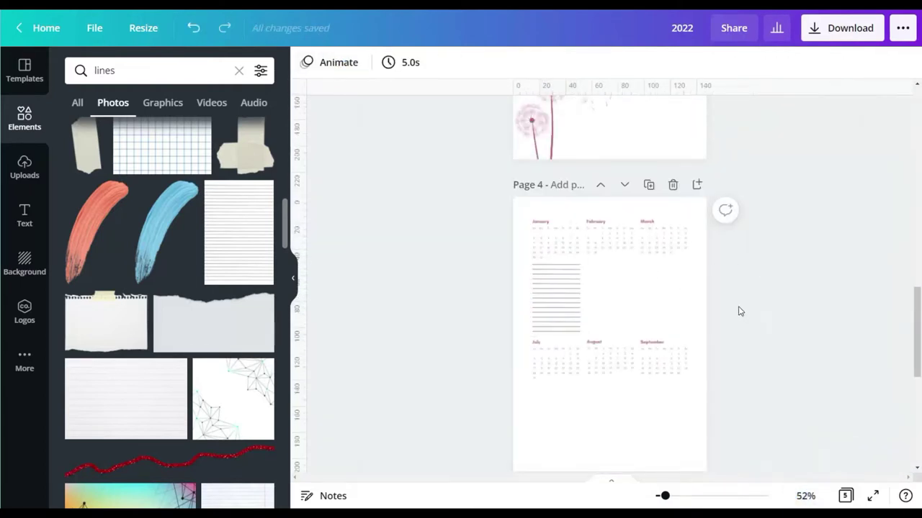
Duplicate the ruled block twice and place the copies in line beneath February and March.
click(550, 304)
click(804, 298)
click(551, 298)
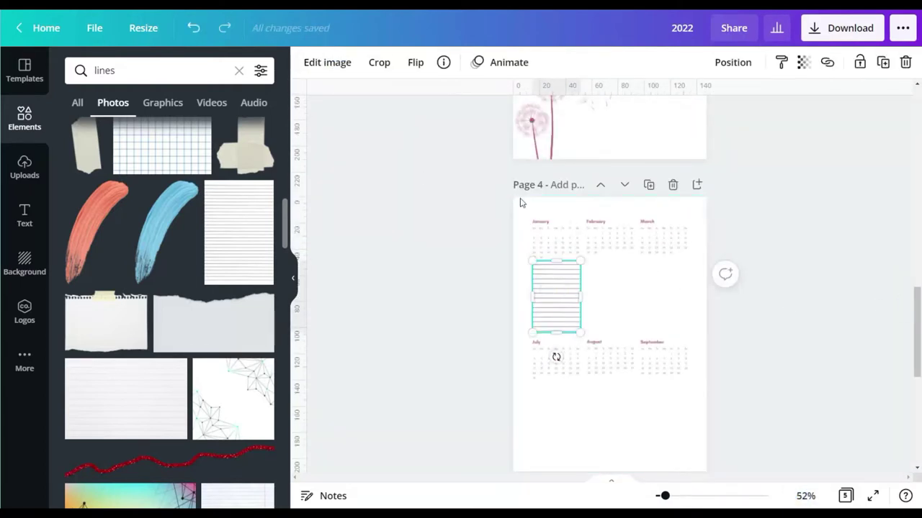
click(883, 63)
drag(565, 301, 666, 304)
key(ctrl+d)
click(818, 237)
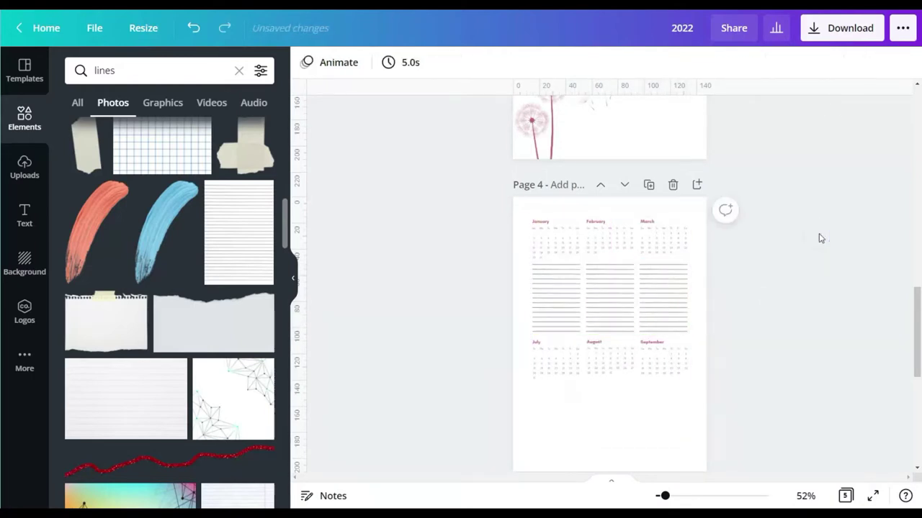
Duplicate the three ruled blocks together and place the copies beneath July, August and September on page 4.
scroll(816, 238, down, 2)
drag(766, 215, 553, 237)
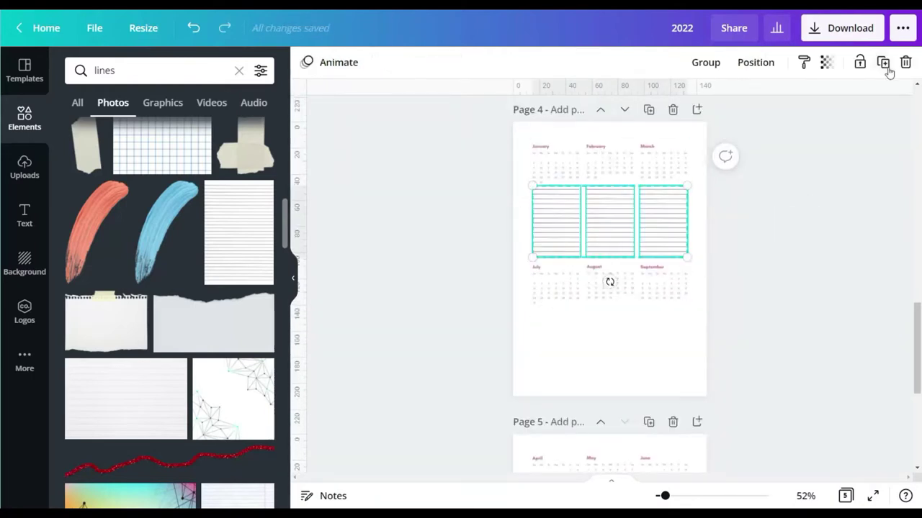
click(884, 63)
drag(610, 241, 607, 366)
click(854, 279)
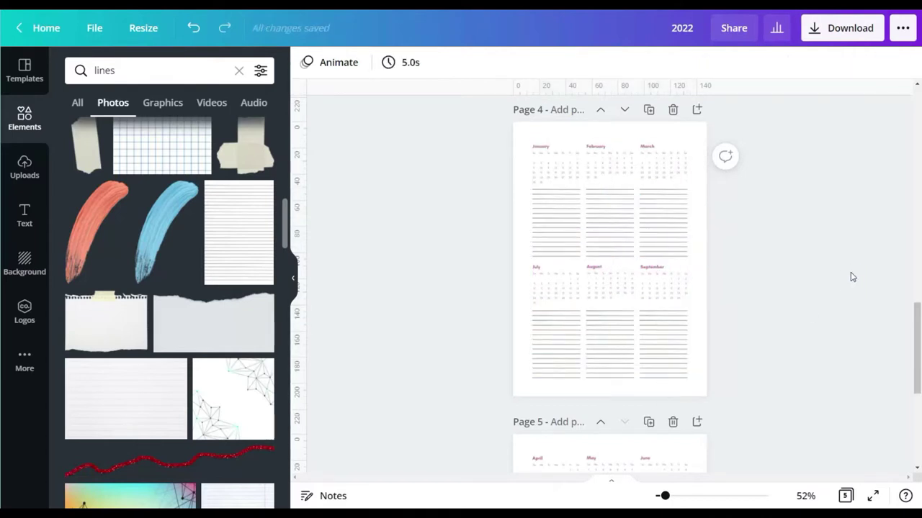
Try black in place of dusty pink for the January–March calendar's colours on page 4.
scroll(851, 277, down, 1)
scroll(851, 276, up, 1)
click(603, 161)
click(349, 62)
click(115, 136)
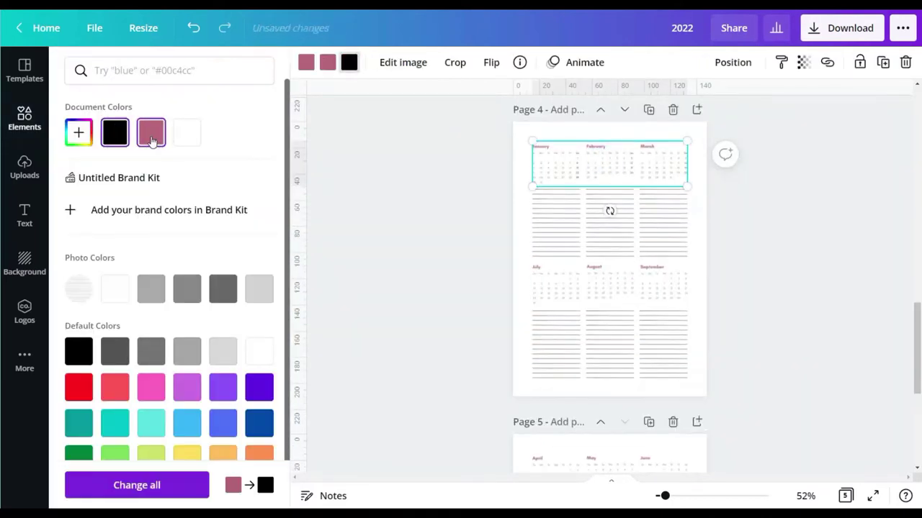
click(151, 137)
click(114, 136)
click(150, 137)
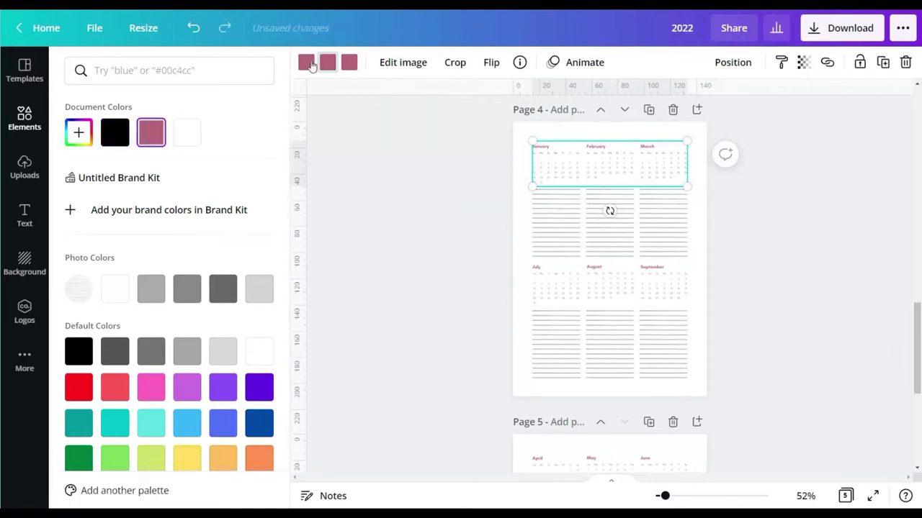
click(111, 136)
click(158, 139)
click(117, 136)
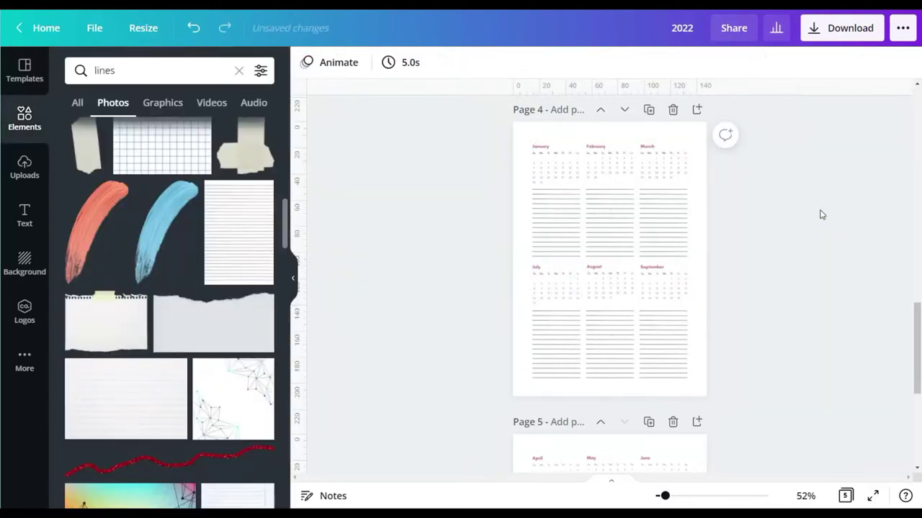
Recolour the January–March and July–September calendars on page 4 from dusty pink to black.
click(579, 163)
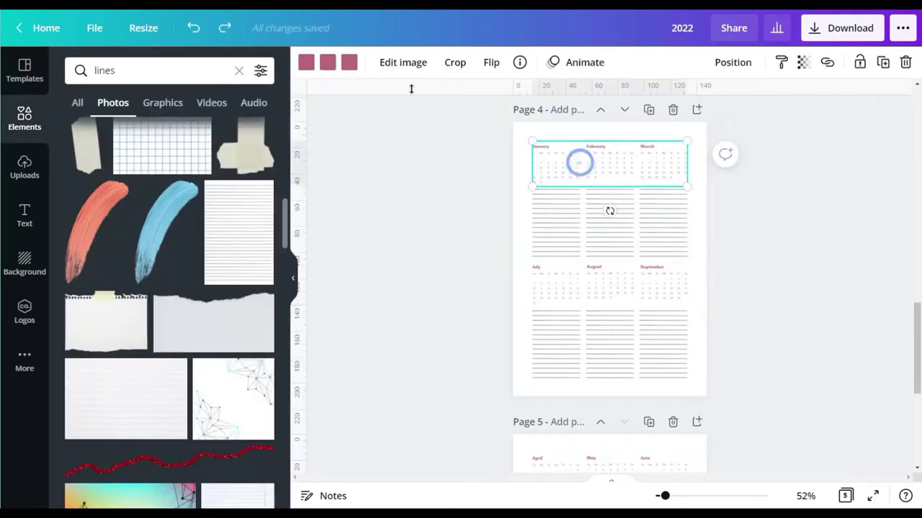
click(349, 62)
click(123, 138)
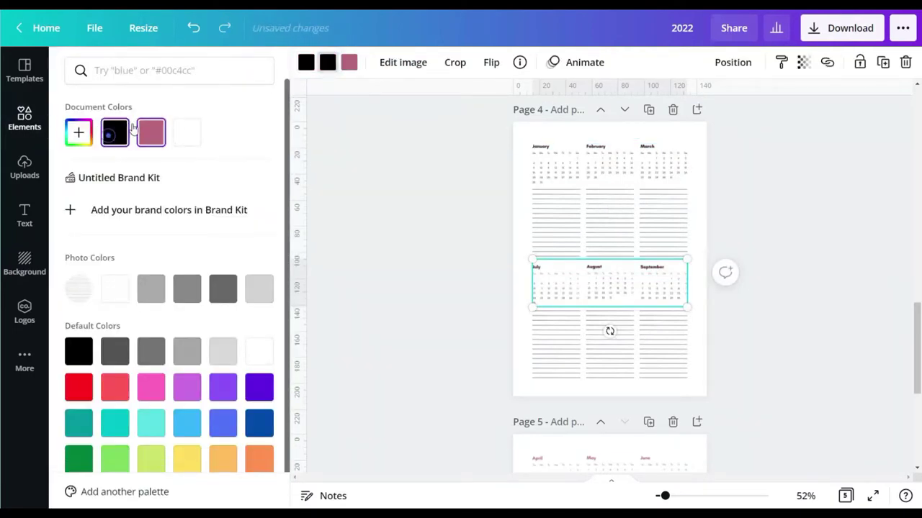
Recolour the April–June calendar on page 5 entirely in black.
scroll(833, 164, down, 4)
click(597, 216)
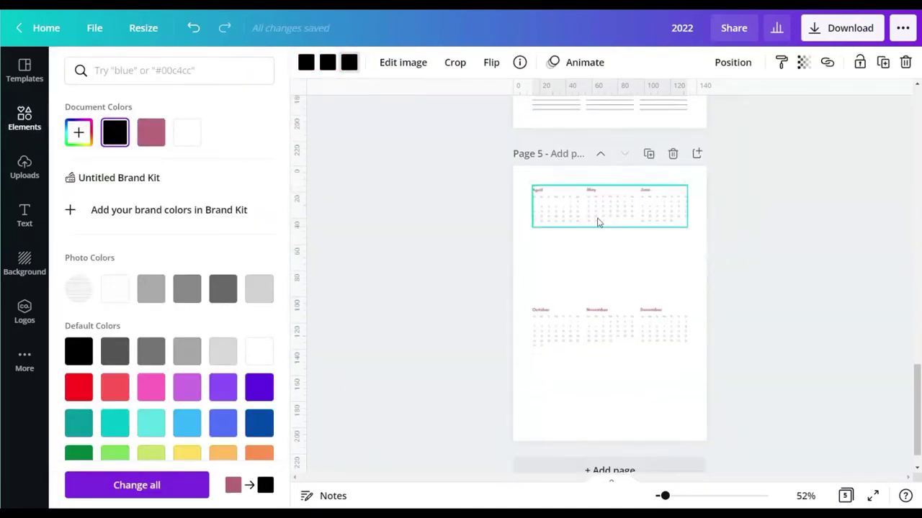
click(328, 63)
click(118, 135)
click(308, 61)
click(118, 135)
Recolour the October–December calendar on page 5 entirely in black.
click(638, 336)
click(118, 136)
click(327, 63)
click(126, 137)
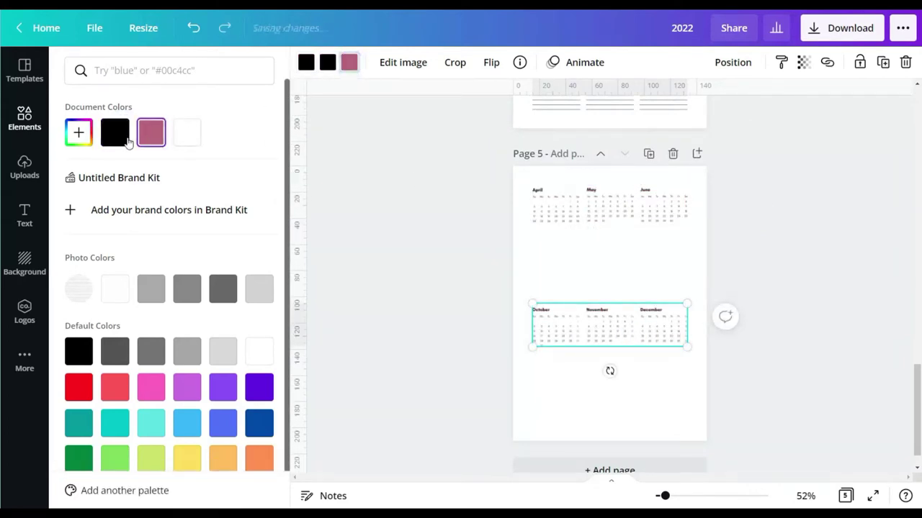
click(127, 141)
click(785, 201)
Copy the upper three ruled blocks from page 4 to page 5, aligned beneath April, May and June.
scroll(768, 219, up, 4)
drag(774, 231, 555, 210)
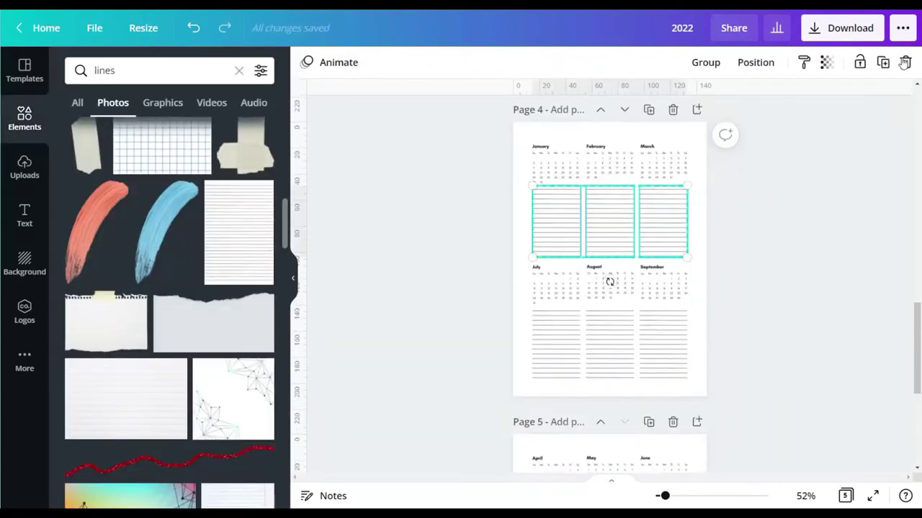
drag(610, 221, 630, 222)
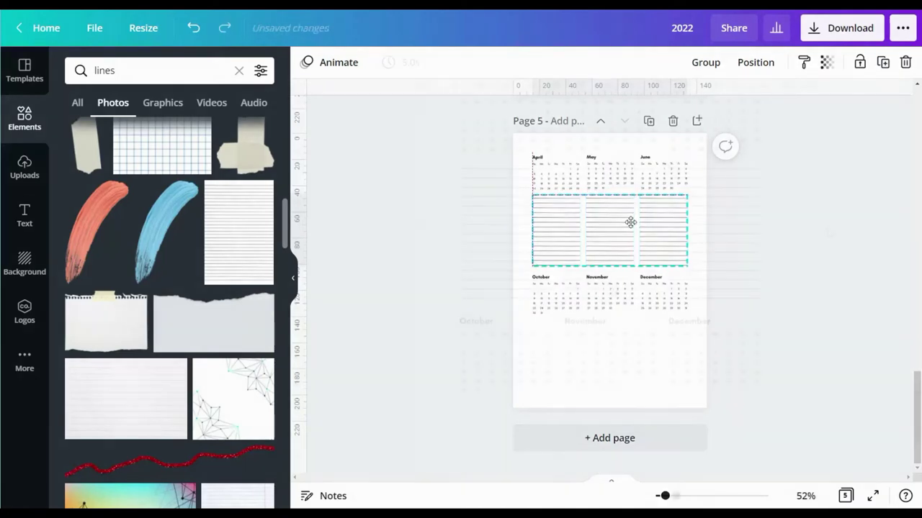
click(802, 191)
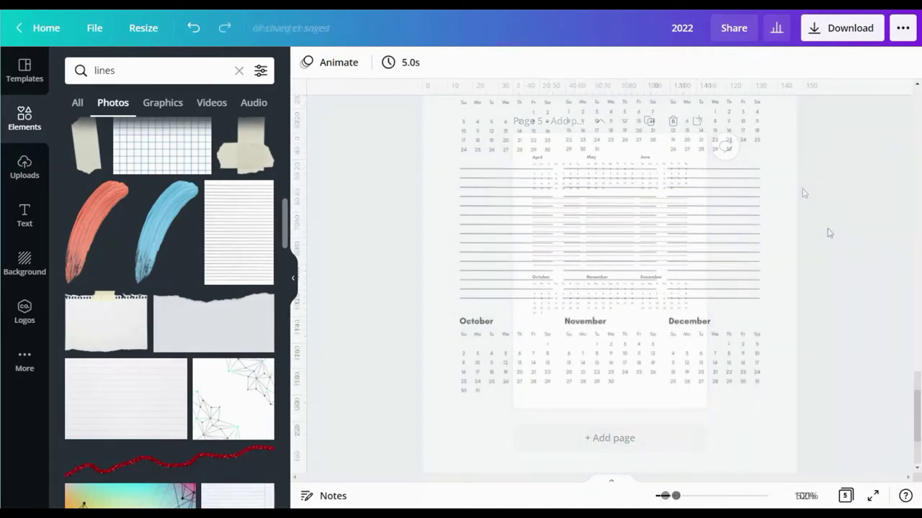
Duplicate page 5's three ruled blocks and place the copies beneath October, November and December.
scroll(828, 233, down, 2)
drag(792, 180, 426, 146)
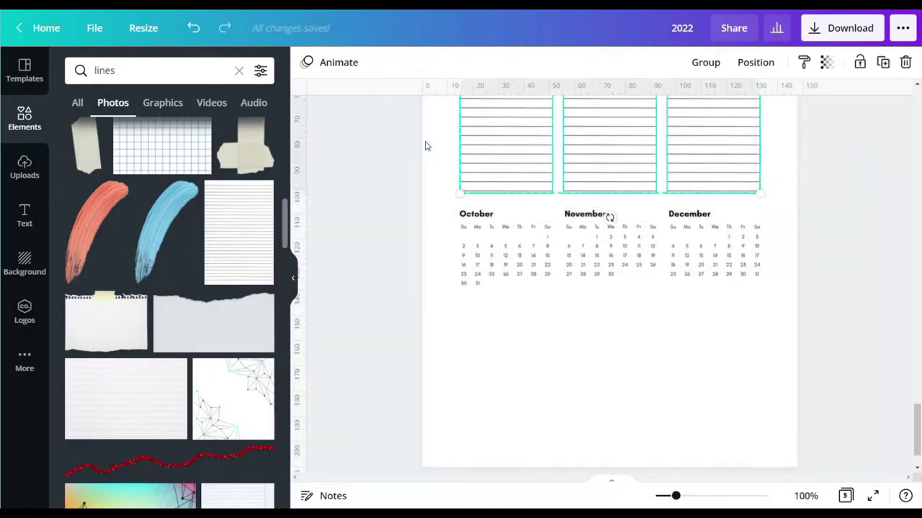
drag(611, 169, 610, 367)
click(878, 211)
scroll(877, 211, down, 1)
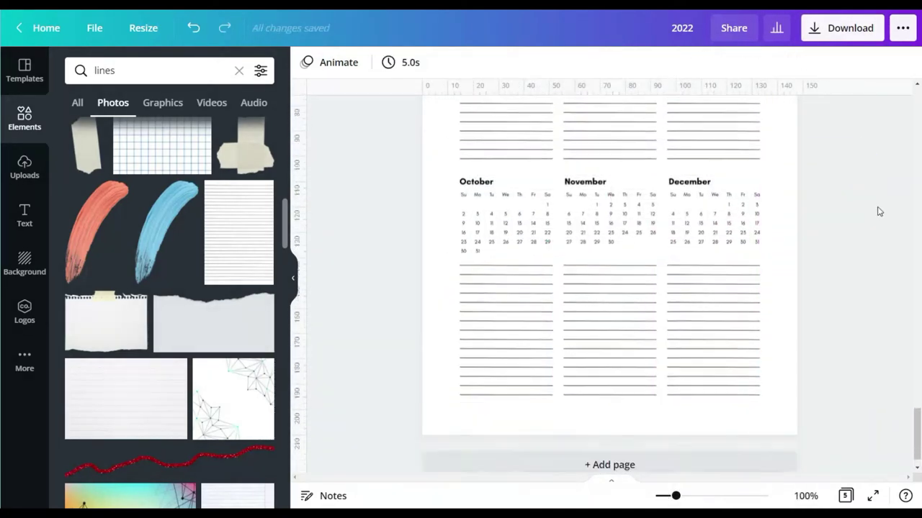
scroll(856, 259, up, 1)
scroll(836, 308, down, 1)
Copy the lower-left dandelion from page 1 into page 4's bottom-left corner and scale it down to fit the margin.
click(805, 495)
click(804, 431)
scroll(813, 288, up, 5)
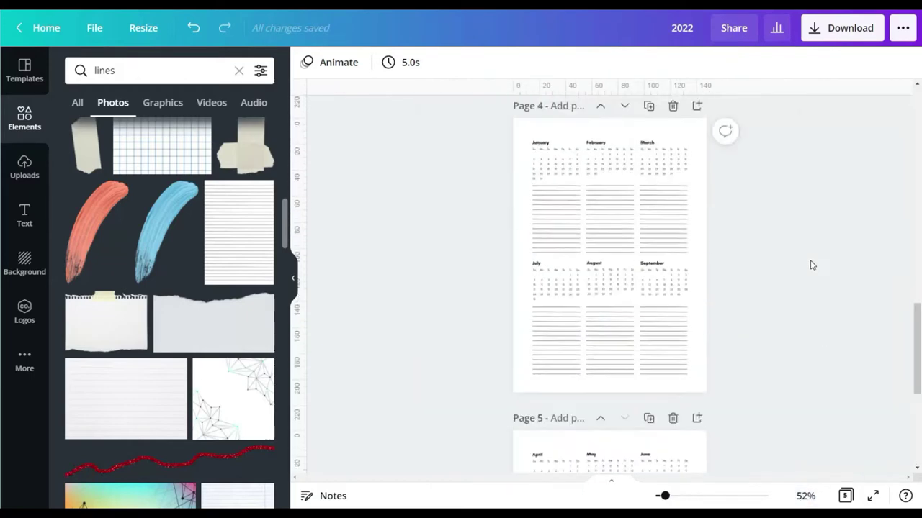
scroll(798, 232, up, 10)
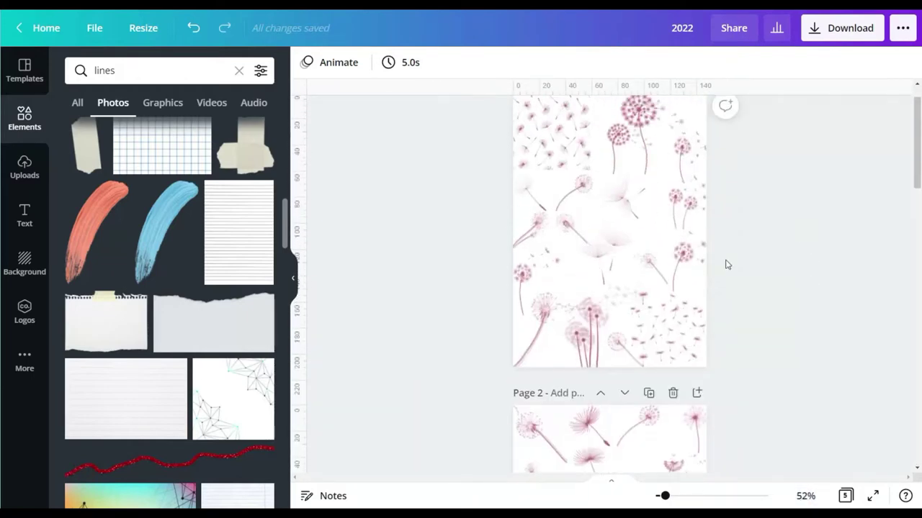
click(537, 317)
click(883, 63)
scroll(593, 309, down, 10)
drag(531, 349, 533, 312)
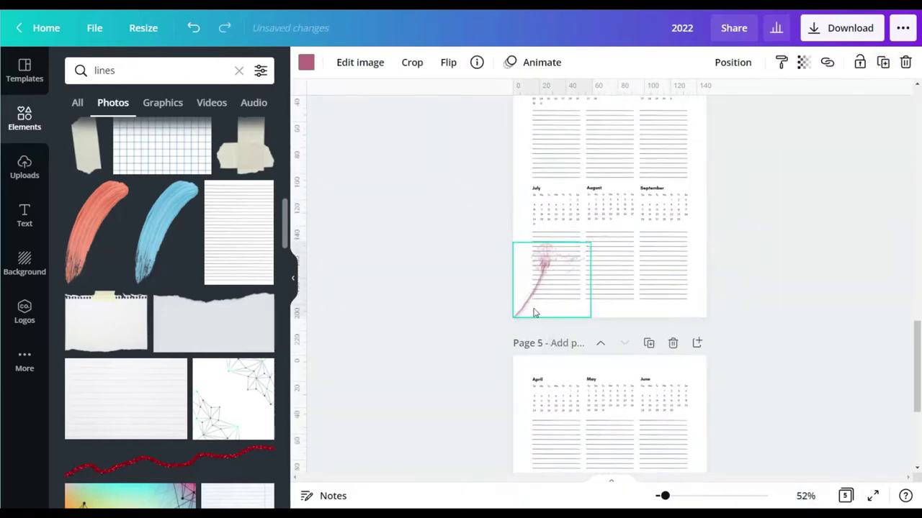
drag(591, 242, 555, 274)
click(808, 204)
Copy a single dandelion onto page 4 and set its stem against the right page edge beside the September calendar.
scroll(806, 205, up, 5)
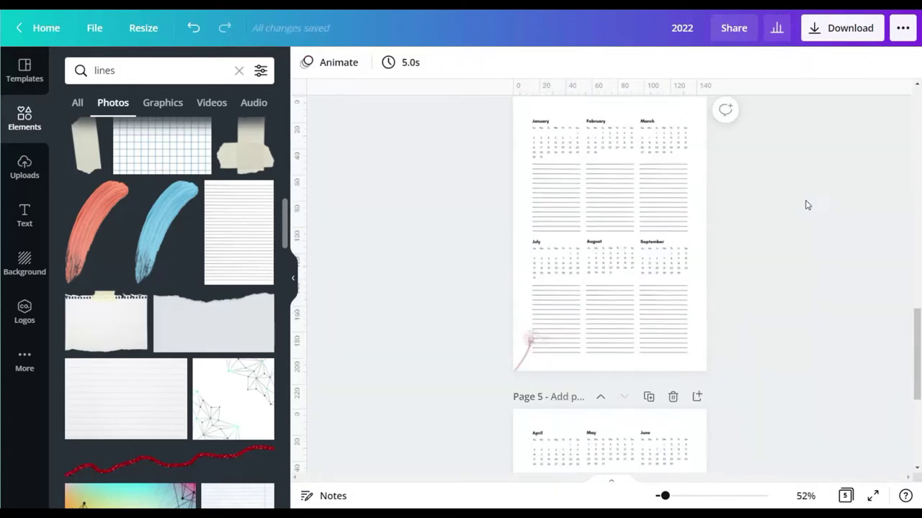
scroll(806, 205, up, 3)
drag(648, 266, 679, 218)
scroll(655, 271, down, 8)
drag(660, 183, 666, 191)
click(784, 167)
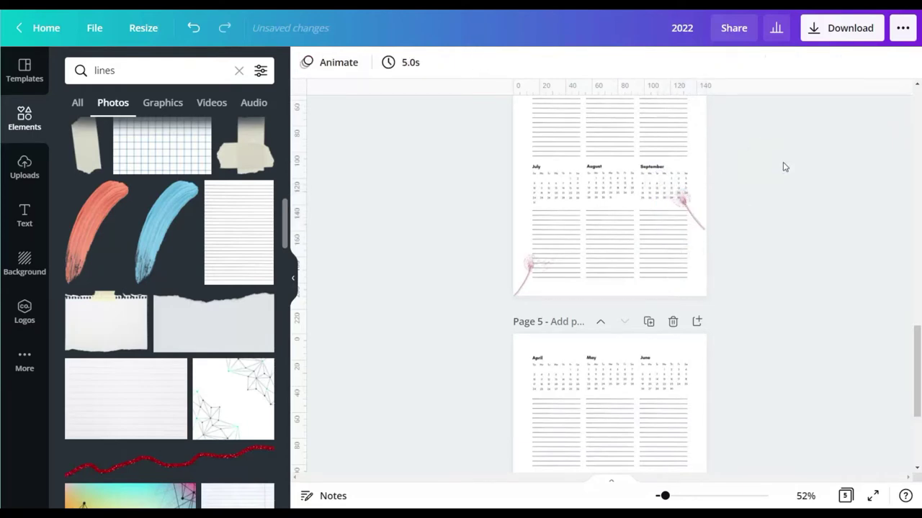
drag(697, 225, 699, 221)
click(760, 212)
scroll(756, 213, up, 2)
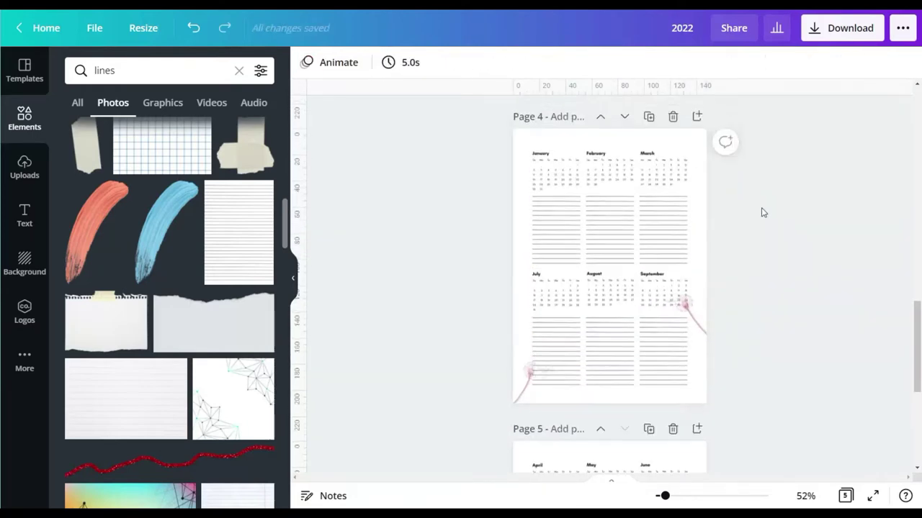
Copy the cluster of three dandelions from page 2 into page 5's bottom-right corner, over the December note lines.
scroll(764, 212, up, 6)
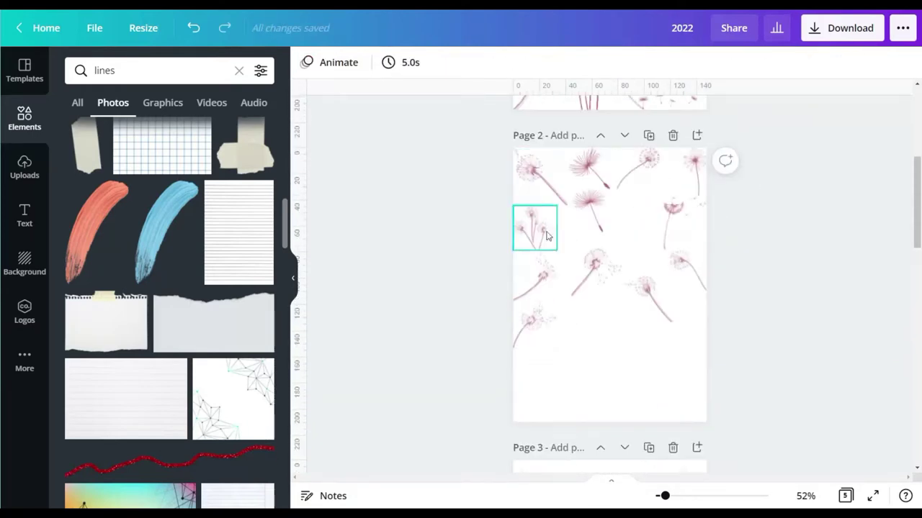
drag(534, 227, 654, 380)
scroll(540, 237, down, 6)
scroll(596, 238, down, 3)
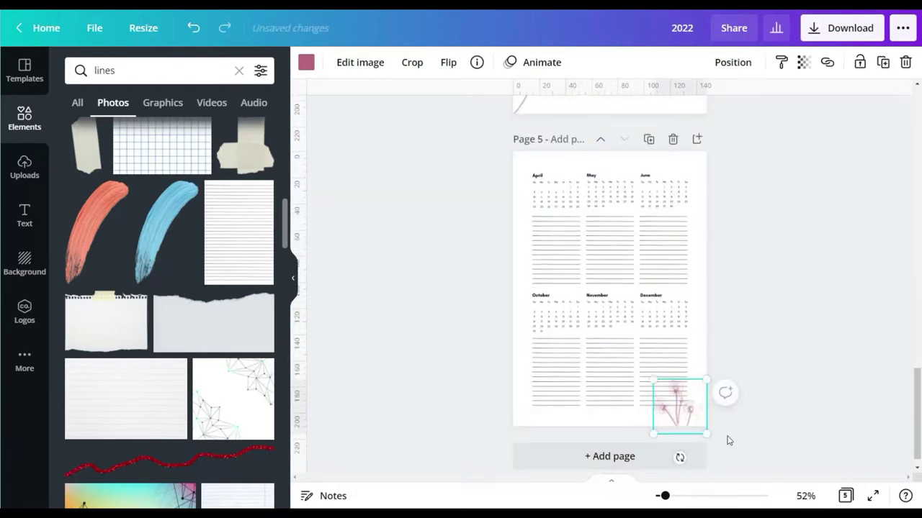
click(732, 62)
click(797, 282)
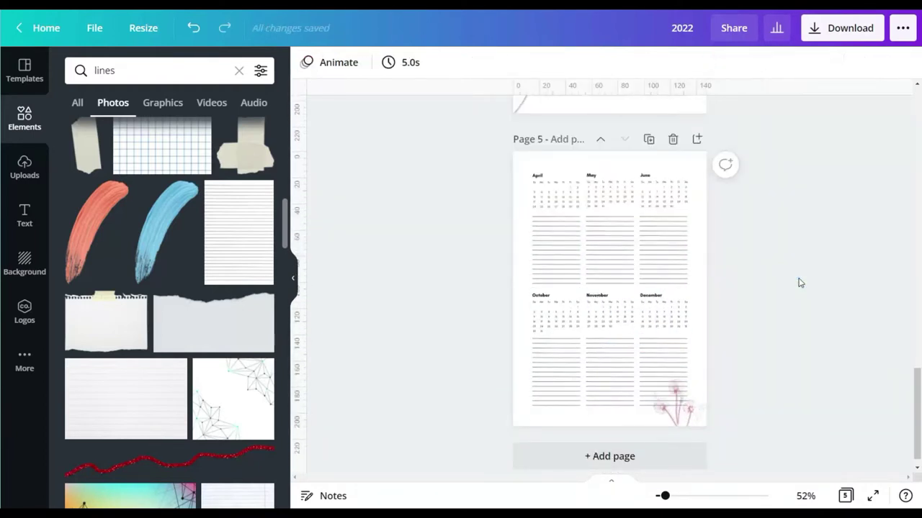
click(679, 406)
click(761, 305)
Place a copied dandelion from page 2 at page 5's left edge beside the April notes and review all pages together.
scroll(779, 235, up, 1)
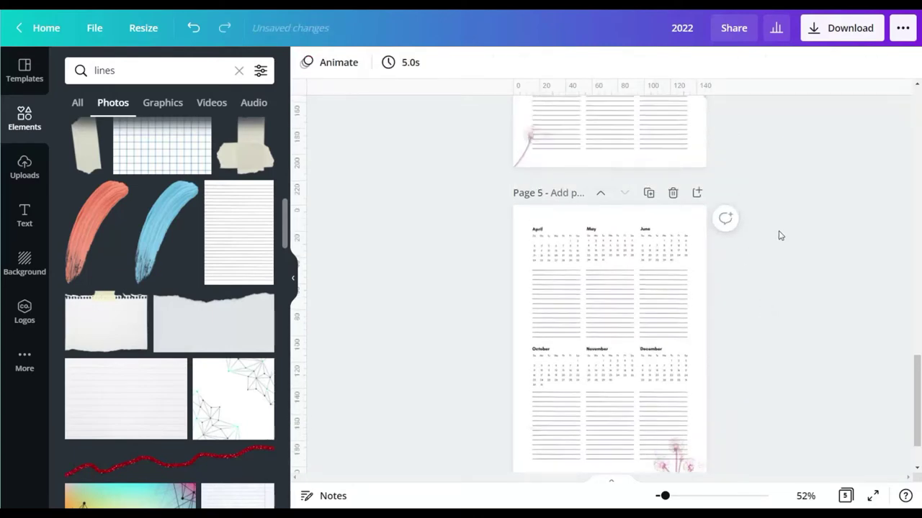
scroll(780, 236, up, 10)
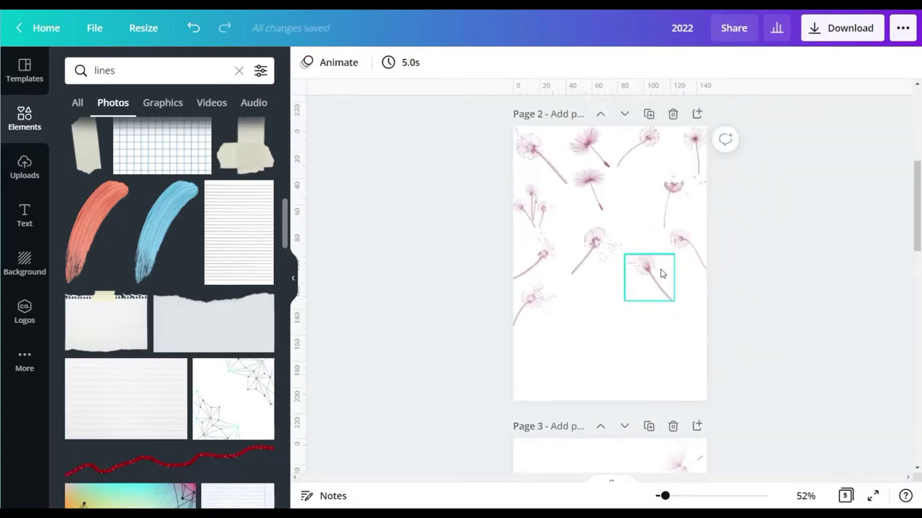
drag(660, 273, 558, 260)
scroll(615, 264, down, 10)
drag(526, 240, 525, 246)
click(792, 210)
click(844, 496)
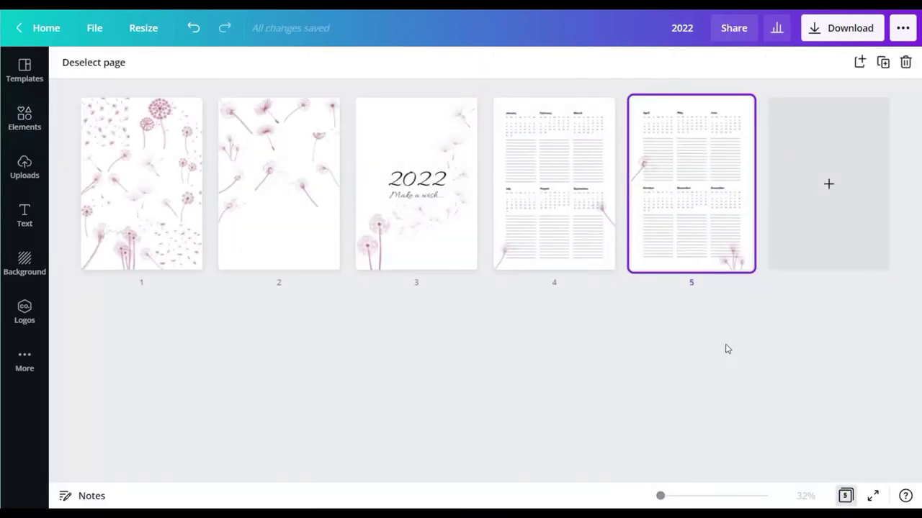
click(844, 495)
Delete the dandelion at page 5's left edge along with its duplicate.
click(525, 265)
click(880, 63)
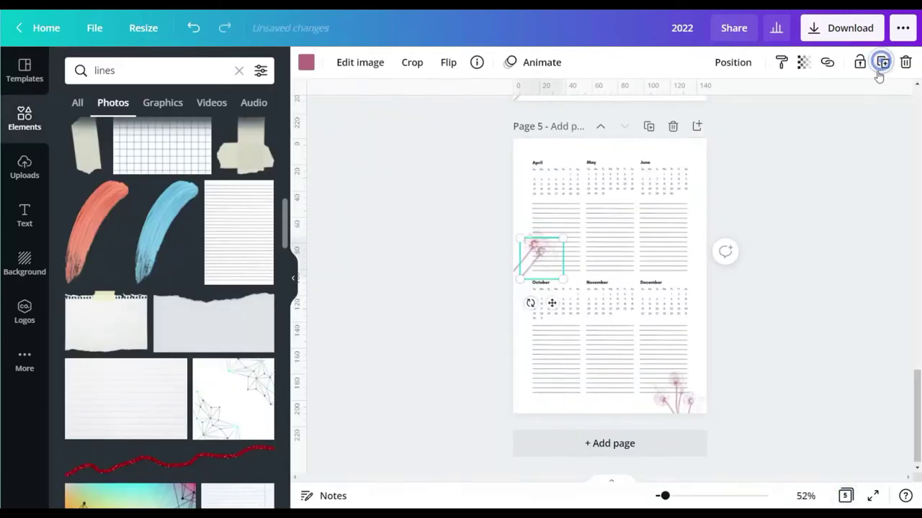
click(905, 62)
click(533, 251)
click(910, 63)
Move page 4's right-edge dandelion up into the top-right corner above March and check it in the page overview.
scroll(838, 174, up, 4)
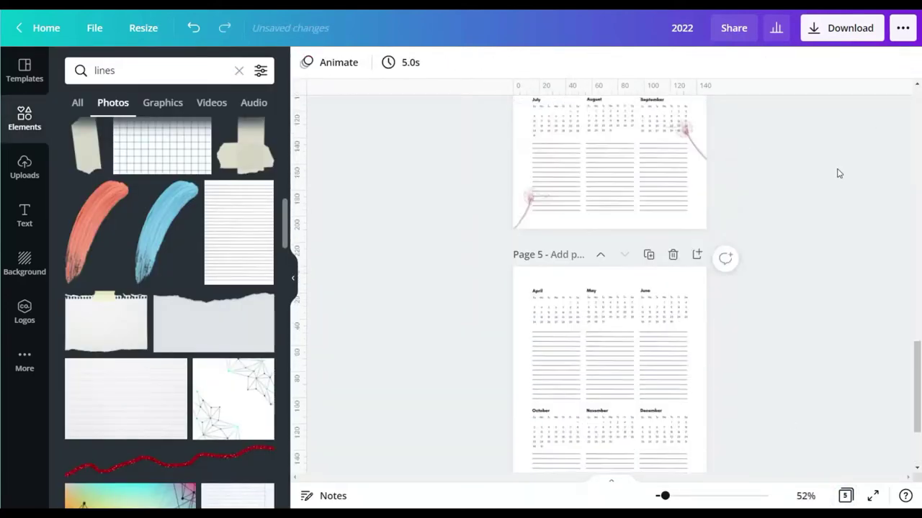
click(700, 251)
click(766, 324)
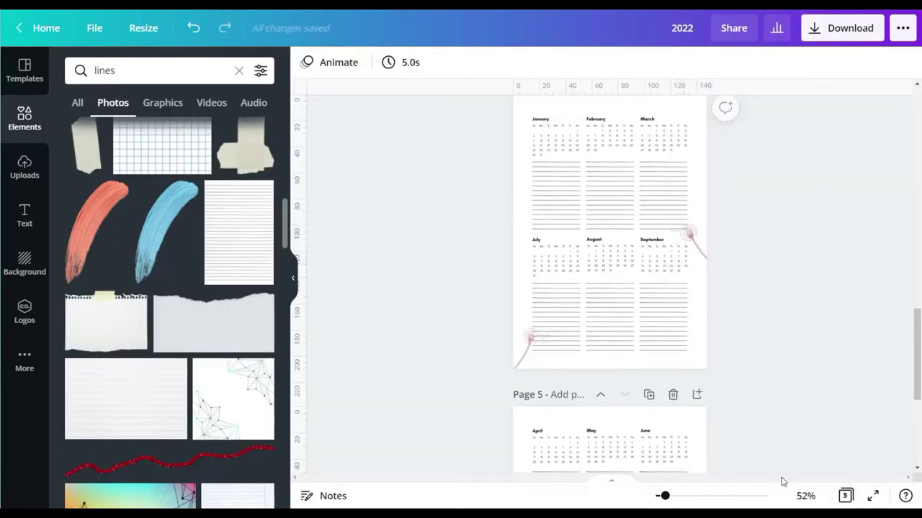
click(845, 495)
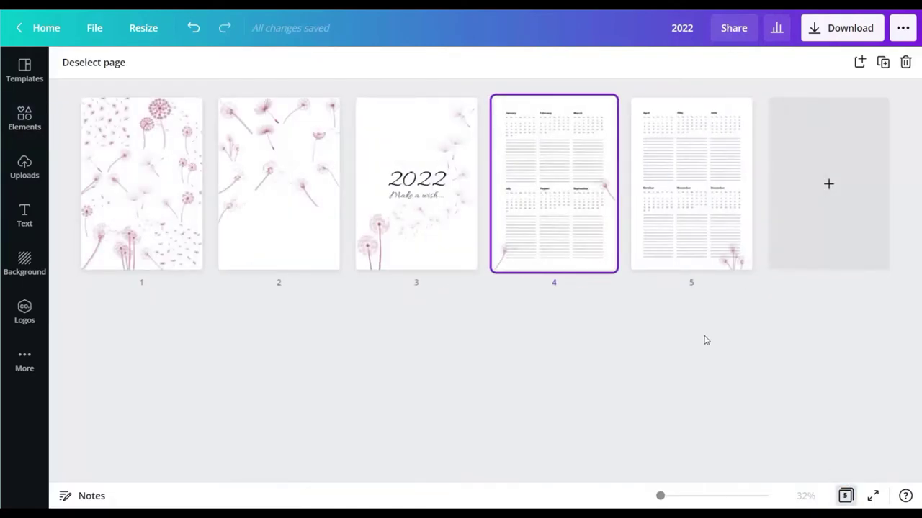
click(845, 496)
scroll(835, 298, up, 1)
drag(694, 344, 689, 219)
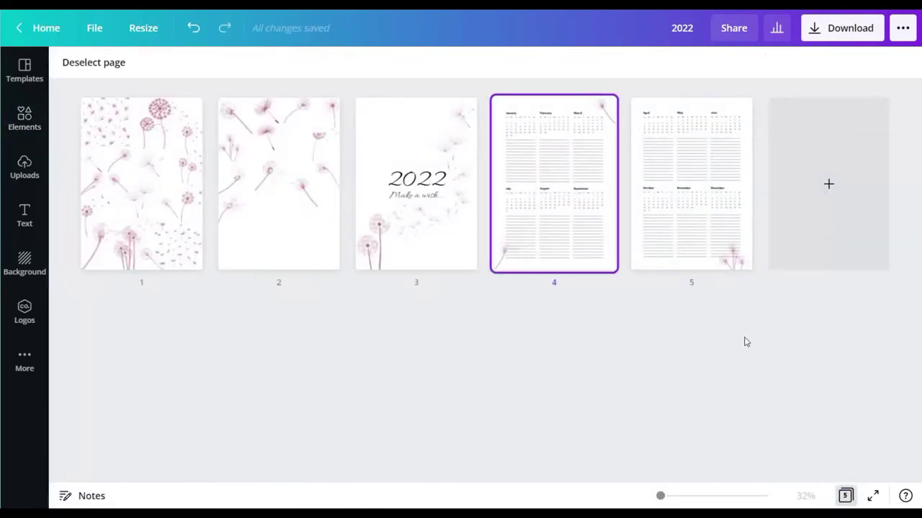
click(843, 500)
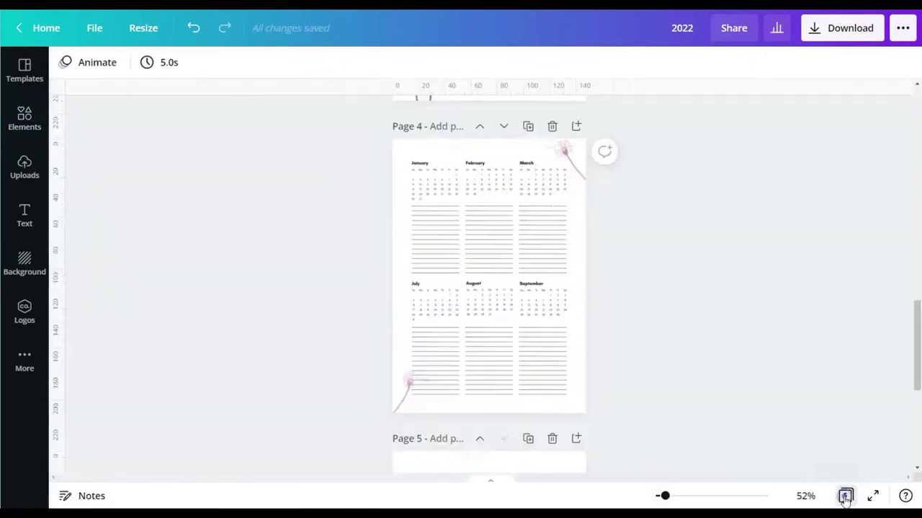
scroll(790, 305, down, 4)
scroll(758, 208, up, 4)
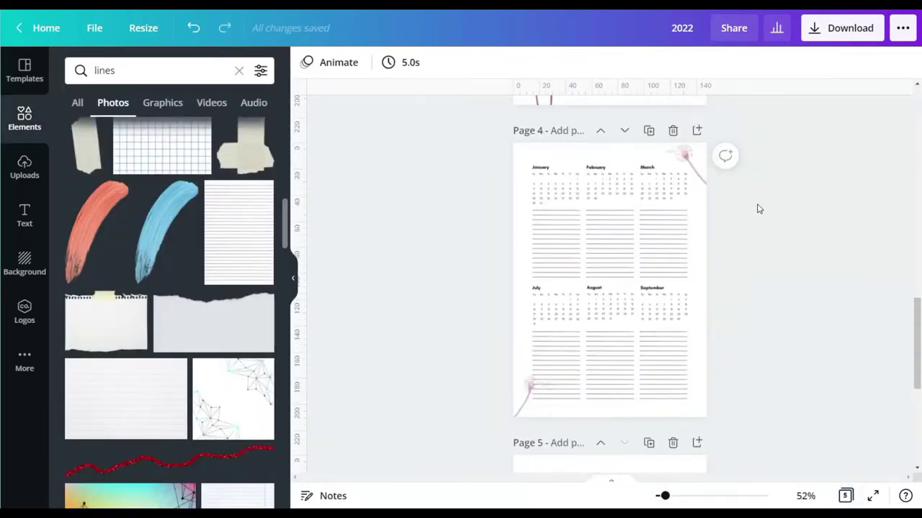
Add a heading reading "Year at" to page 4 and centre it at the top above February.
click(25, 215)
click(137, 145)
text(Year at)
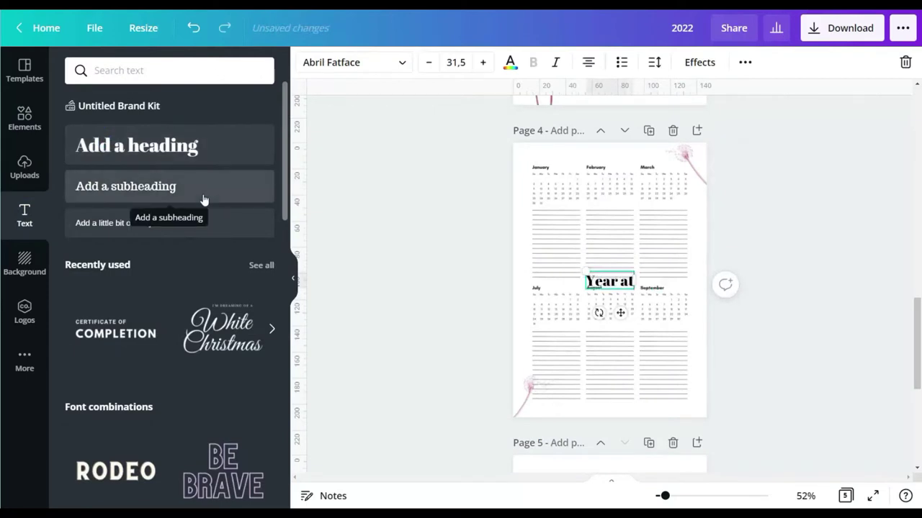
drag(620, 313, 621, 186)
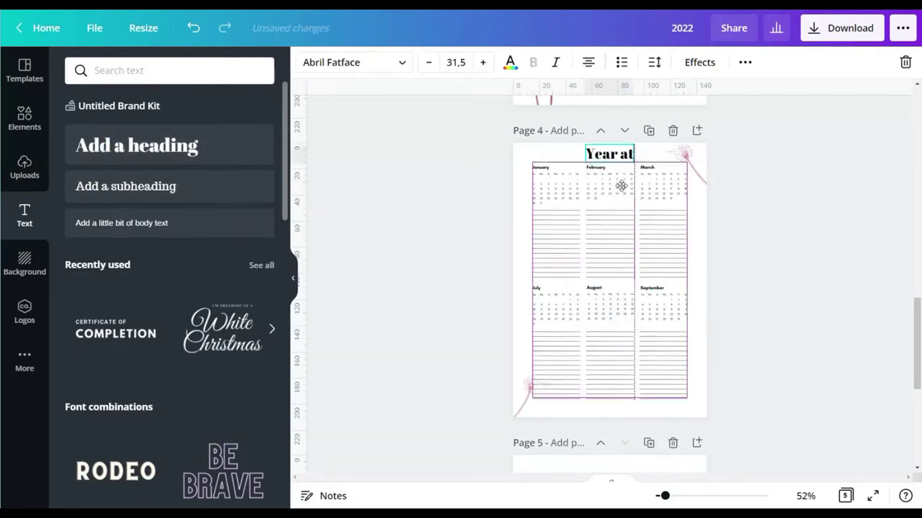
Try several fonts on the "Year at" heading and set it in Andasia.
click(376, 61)
click(82, 108)
click(93, 237)
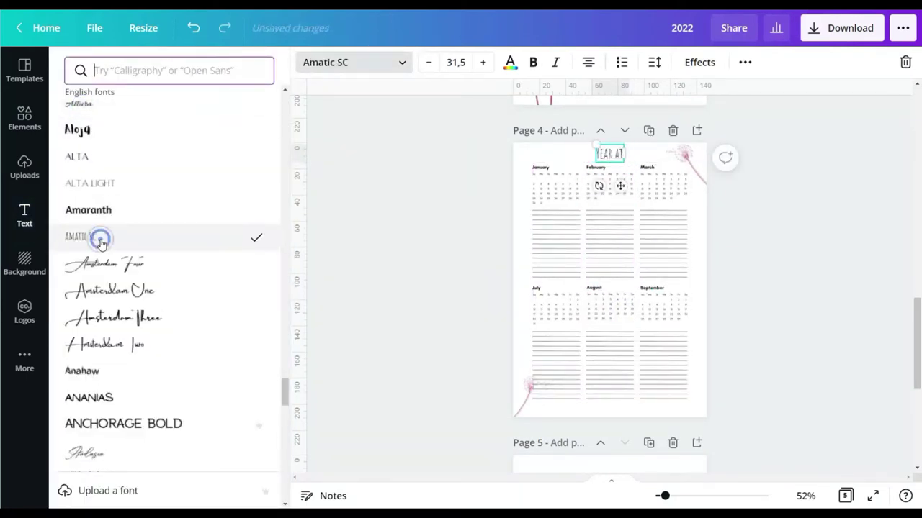
click(111, 264)
click(138, 457)
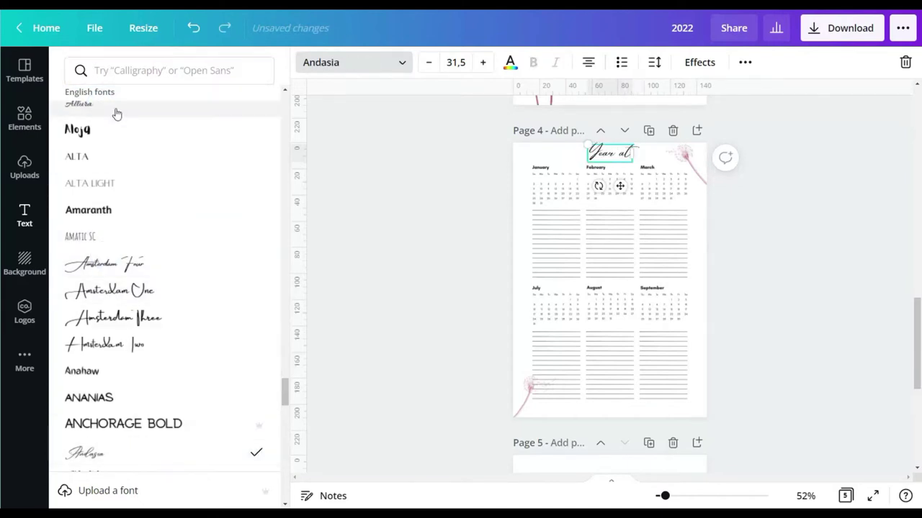
Set the "Year at" heading in Allura at size 56.
click(456, 62)
click(471, 209)
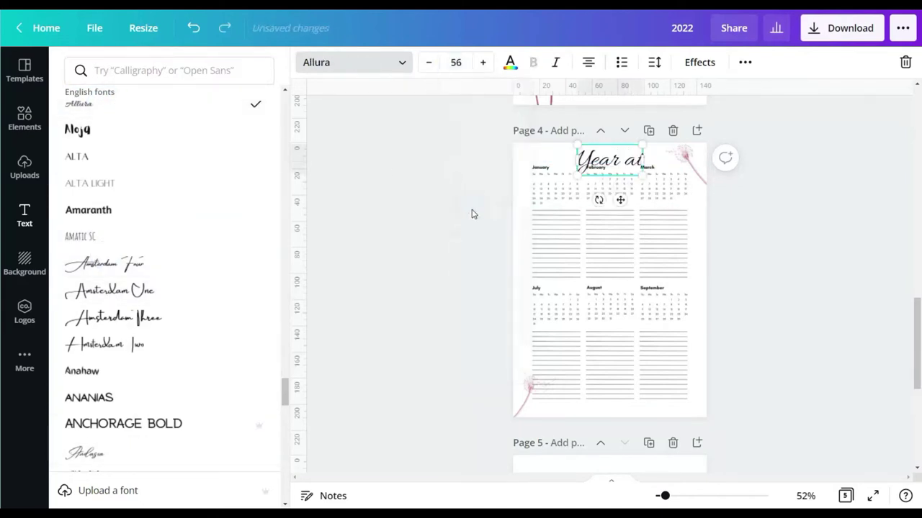
Flip page 4's corner dandelion into the opposite top corner above January, and move the "Year at" heading above March.
drag(616, 164, 515, 169)
key(Escape)
click(449, 62)
click(487, 98)
click(459, 165)
click(583, 207)
Move the dandelion in page 4's lower-left corner between the July and August note lines and rotate it upright.
click(524, 404)
drag(524, 408, 572, 401)
click(792, 243)
click(582, 396)
drag(577, 442, 599, 440)
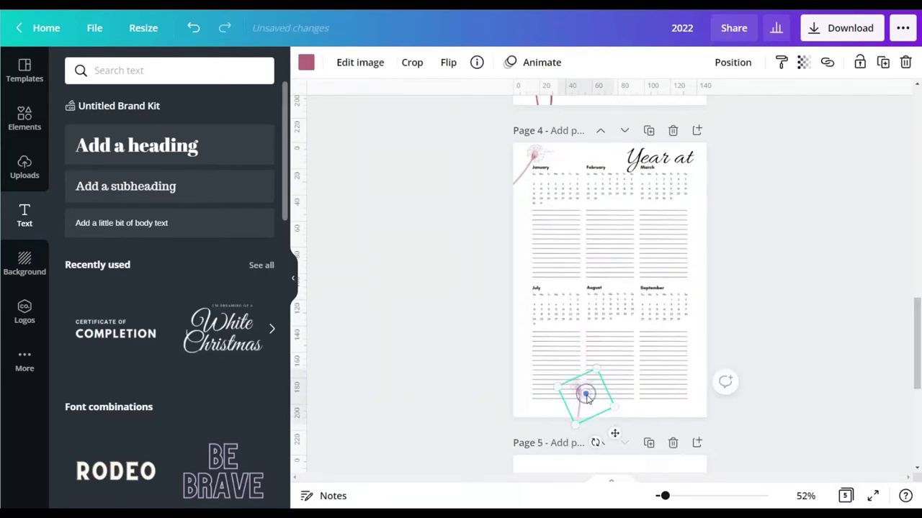
drag(586, 395, 591, 395)
click(796, 274)
Duplicate a dandelion from the top of page 2, shrink it and rotate it beside page 4's bottom dandelion.
scroll(769, 252, up, 10)
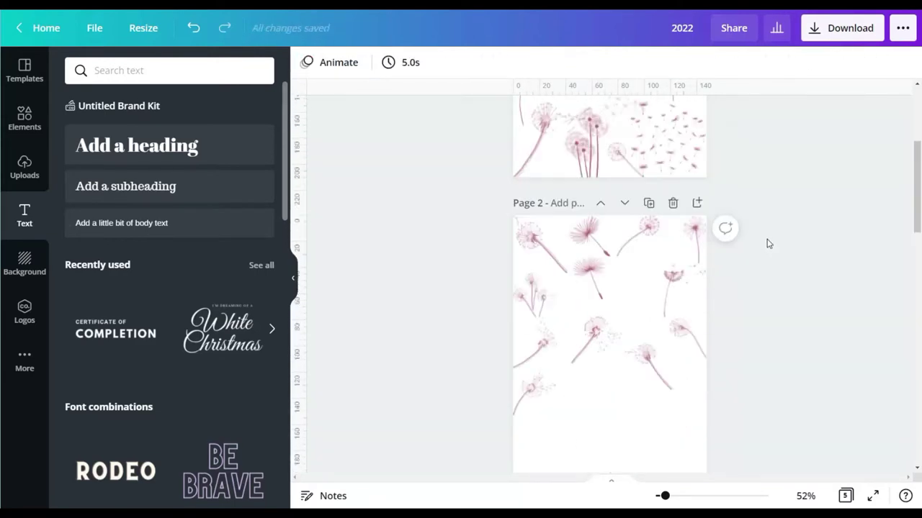
click(640, 230)
click(882, 63)
scroll(619, 286, down, 10)
drag(646, 241, 609, 322)
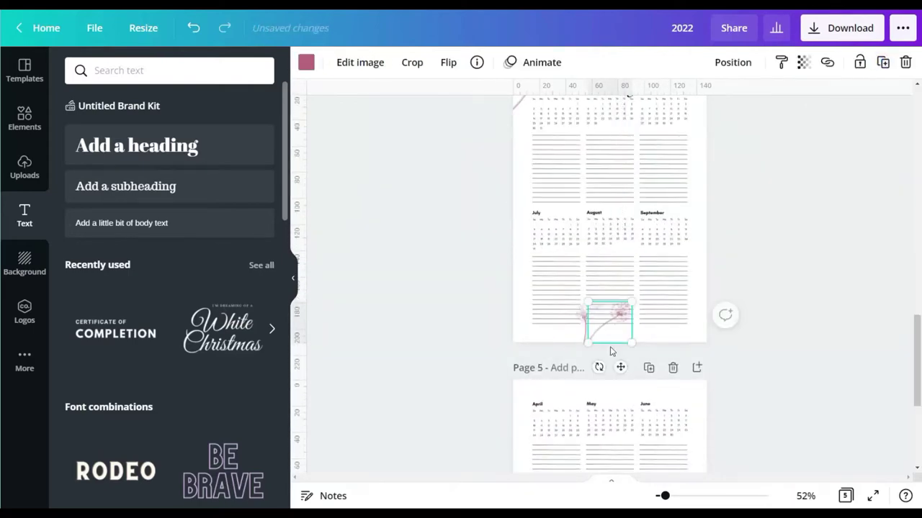
drag(598, 368, 626, 367)
click(819, 219)
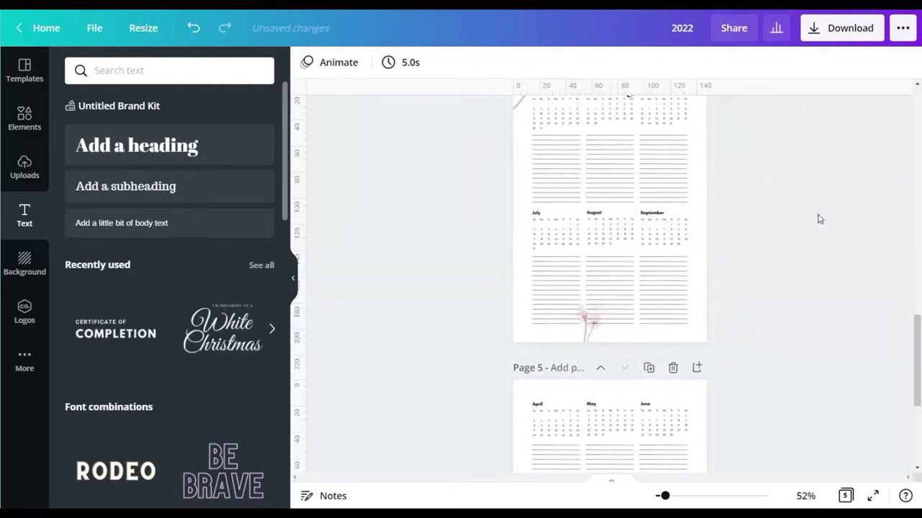
click(714, 496)
click(799, 496)
click(769, 431)
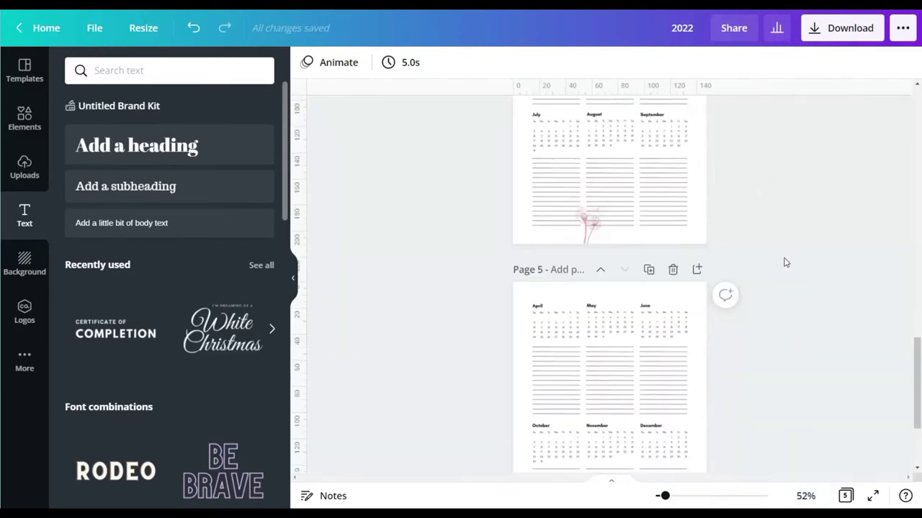
Shift all of page 4's calendars and note lines slightly down and to the right, below the heading.
scroll(783, 259, down, 2)
scroll(778, 241, up, 5)
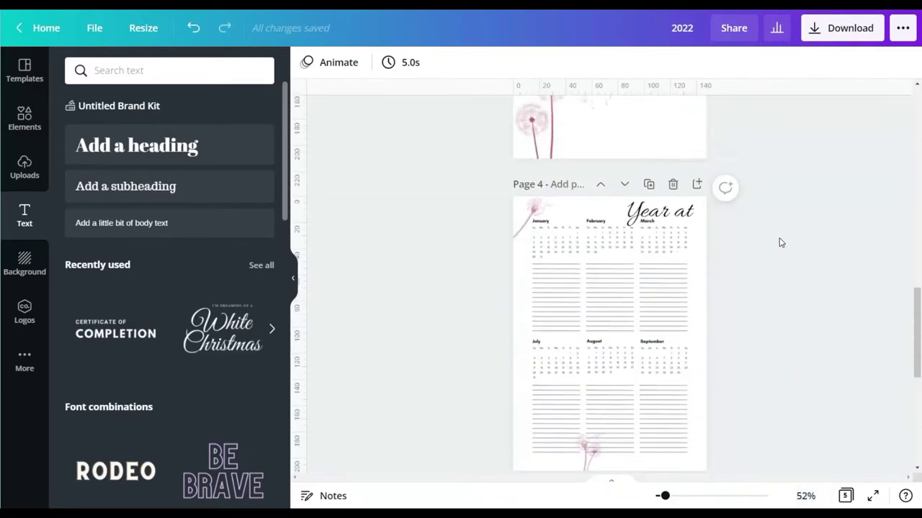
drag(773, 319, 592, 244)
click(802, 202)
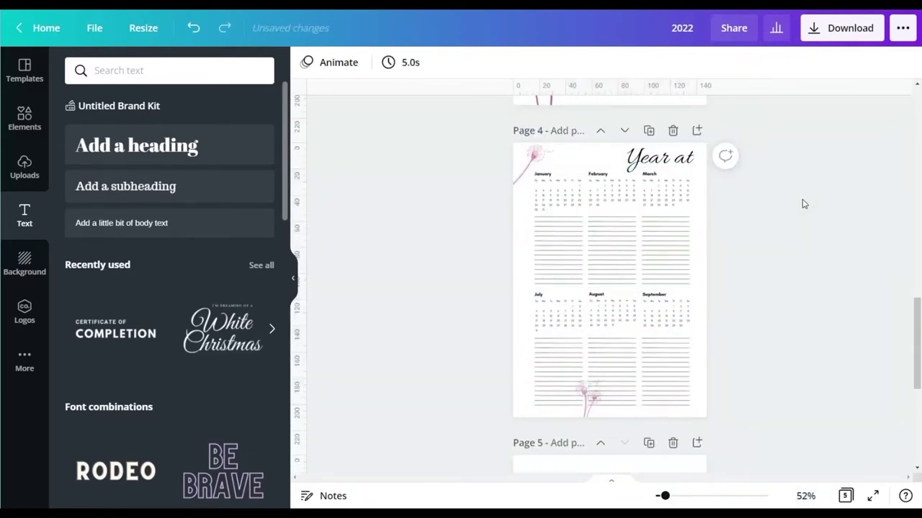
Duplicate the "Year at" heading onto the top of page 5, reword it "a Glance" and widen its text box.
click(676, 159)
click(744, 64)
click(739, 96)
drag(676, 159, 569, 243)
scroll(569, 242, down, 3)
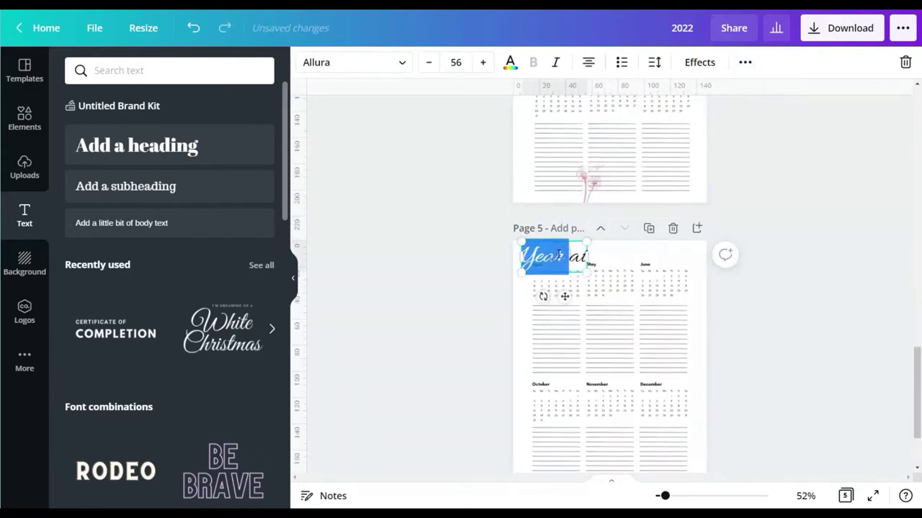
drag(594, 275, 607, 277)
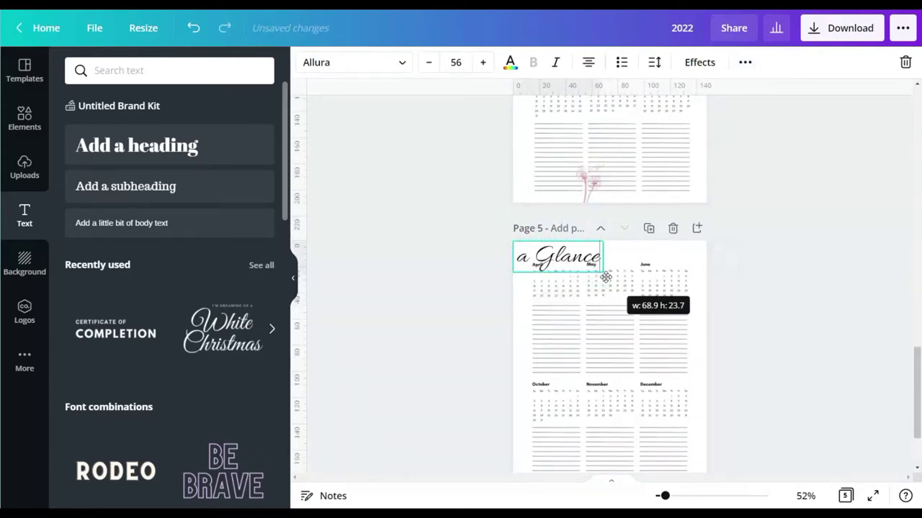
Align "Year at" with the outer edge of page 4's March column and "a Glance" with page 5's April column.
scroll(583, 298, up, 3)
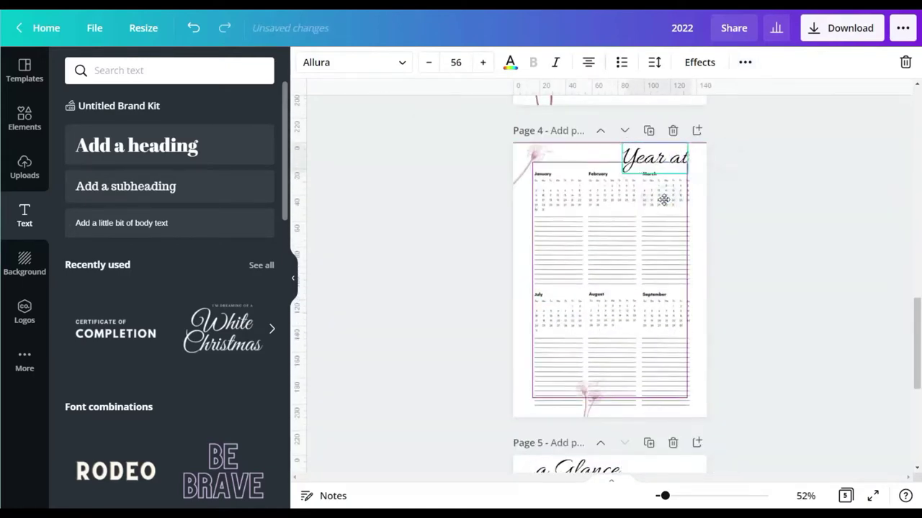
scroll(669, 199, down, 3)
click(588, 294)
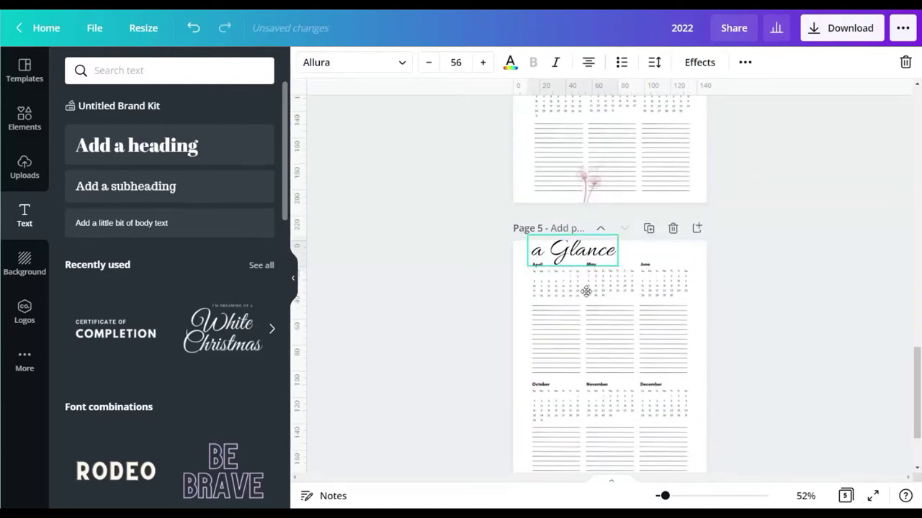
Move page 5's calendars and note lines down below the "a Glance" heading.
drag(792, 282, 534, 439)
scroll(539, 430, down, 2)
drag(593, 275, 593, 288)
click(769, 253)
scroll(769, 252, up, 1)
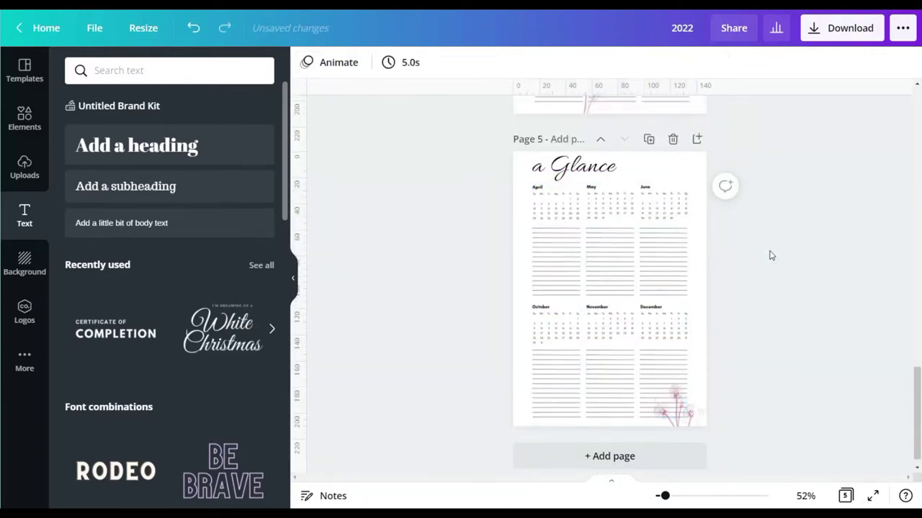
scroll(771, 235, down, 1)
drag(761, 188, 548, 347)
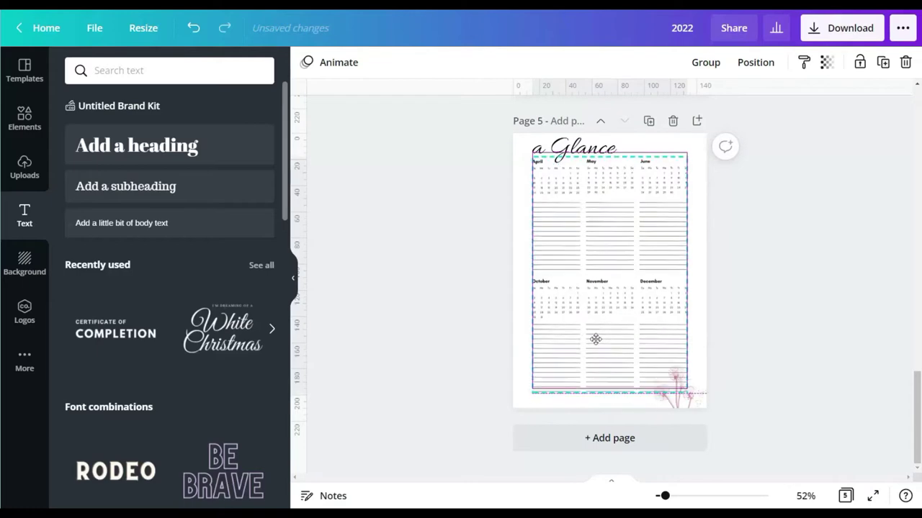
scroll(595, 339, up, 3)
scroll(857, 218, down, 2)
click(858, 218)
Examine the heading and calendar placement on pages 4 and 5, close up and side by side in the page overview.
scroll(859, 221, up, 4)
scroll(850, 216, down, 4)
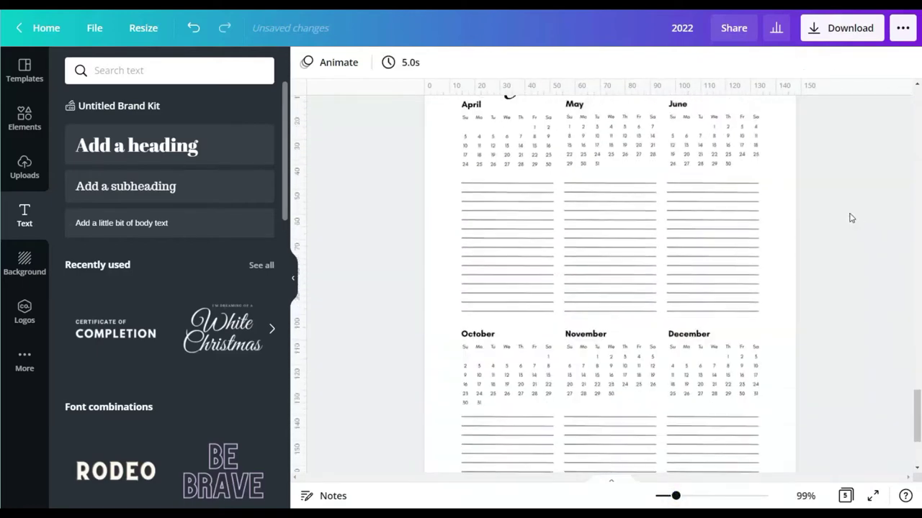
click(792, 494)
click(801, 458)
scroll(782, 288, up, 3)
click(845, 495)
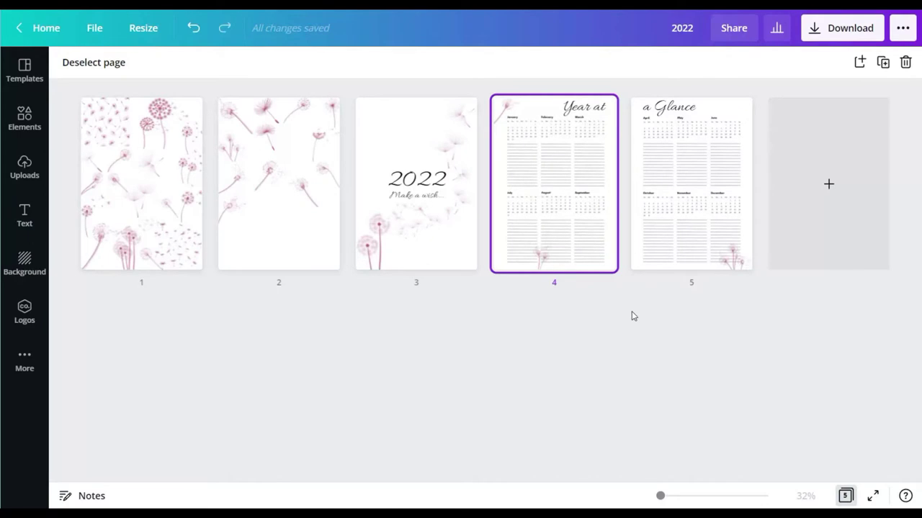
click(846, 496)
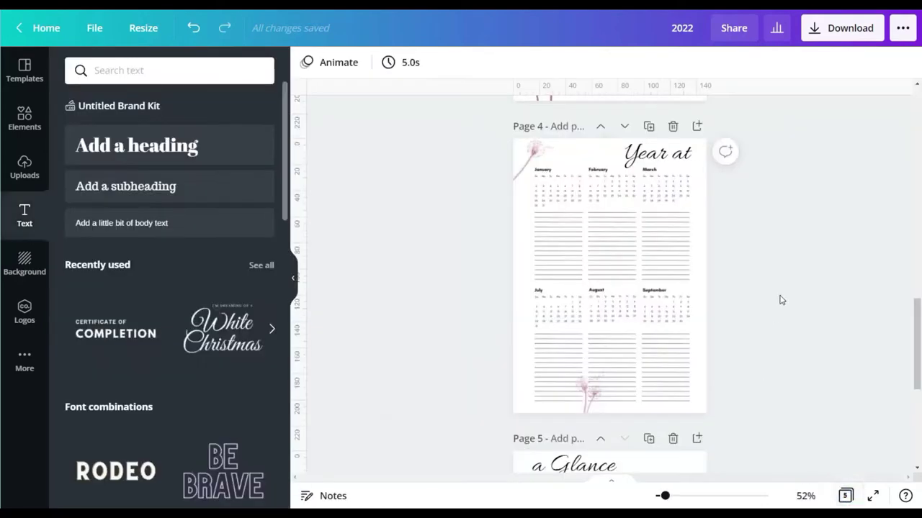
Move "a Glance" closer to page 5's left edge and "Year at" closer to page 4's right edge.
drag(605, 305, 596, 305)
scroll(780, 218, up, 2)
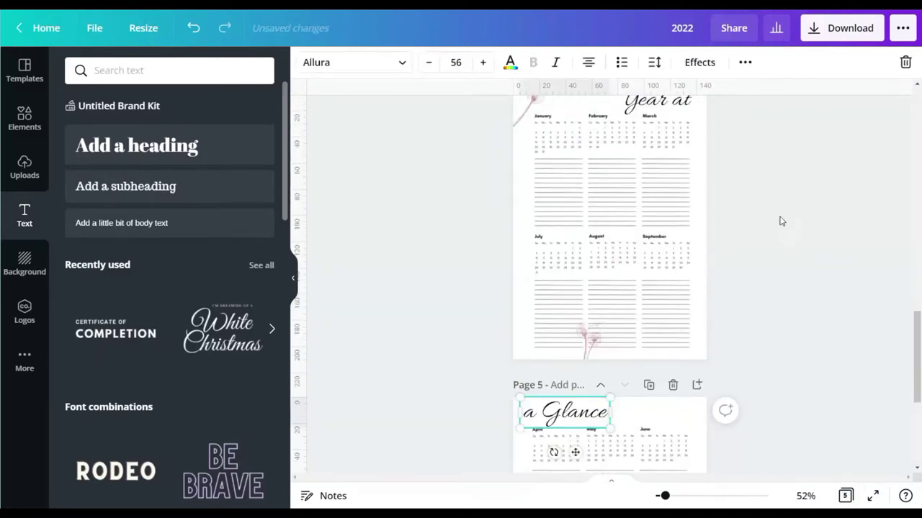
drag(654, 154, 661, 157)
click(774, 237)
scroll(774, 236, down, 1)
scroll(772, 238, up, 1)
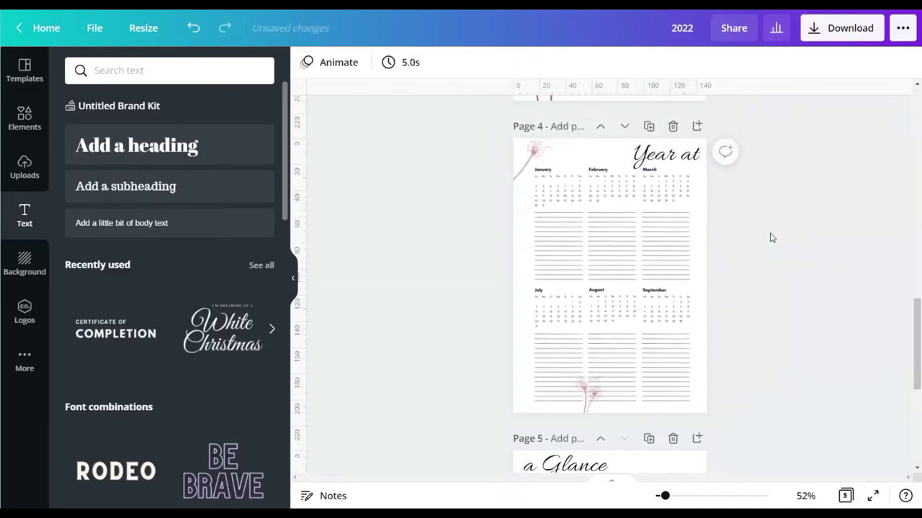
Narrow the "a Glance" text box, nudge it towards page 5's left edge and compare it with "Year at".
scroll(770, 239, down, 1)
click(555, 411)
drag(519, 409, 523, 410)
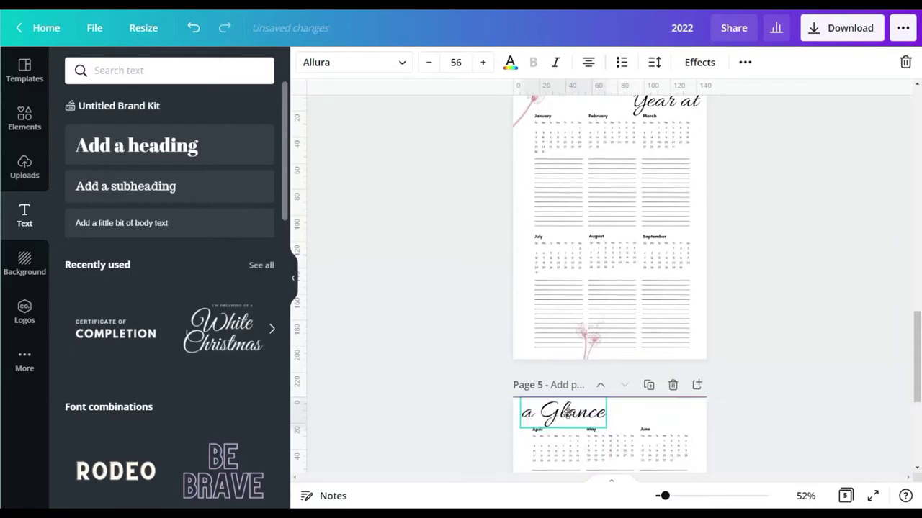
click(580, 417)
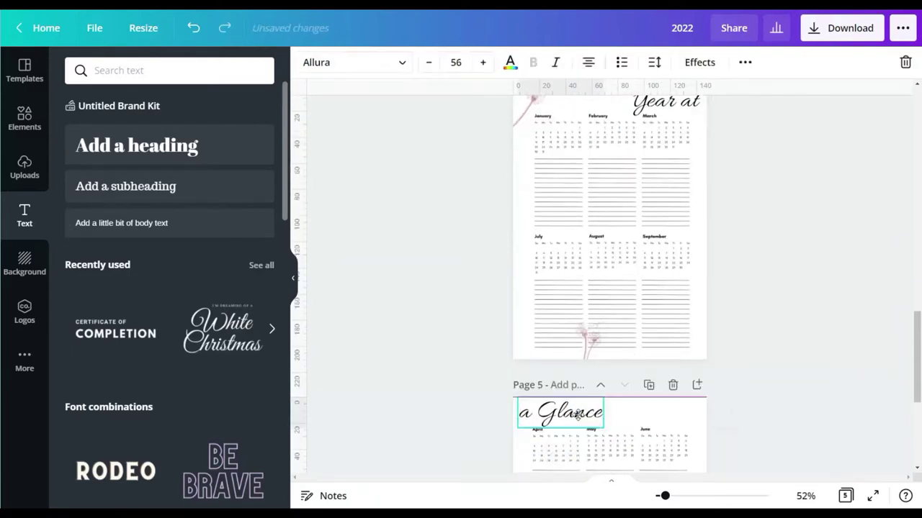
click(808, 324)
scroll(792, 391, up, 1)
click(668, 158)
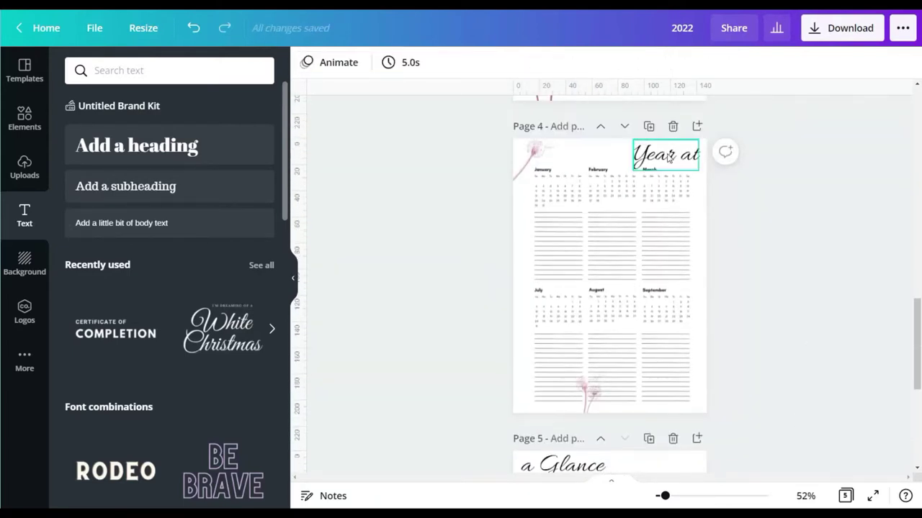
scroll(815, 243, down, 6)
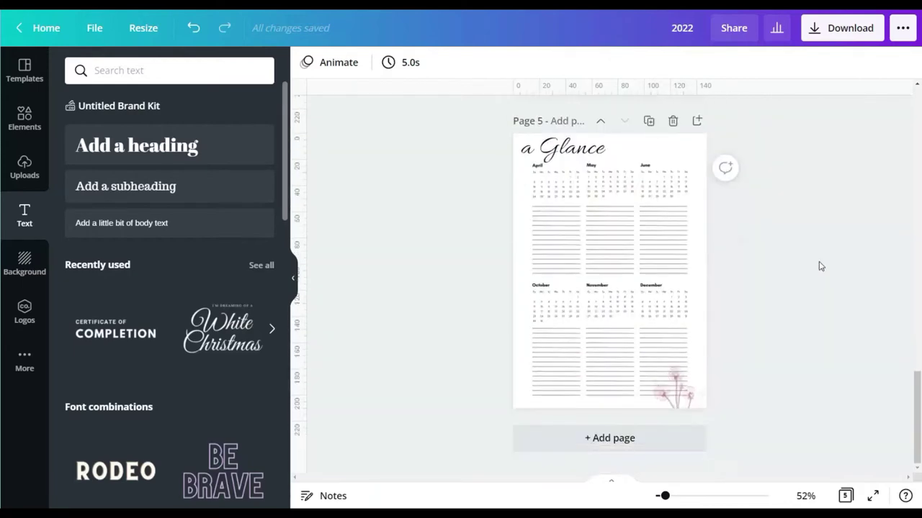
scroll(821, 261, up, 6)
key(ctrl+a)
ctrl+scroll(638, 304, up, 5)
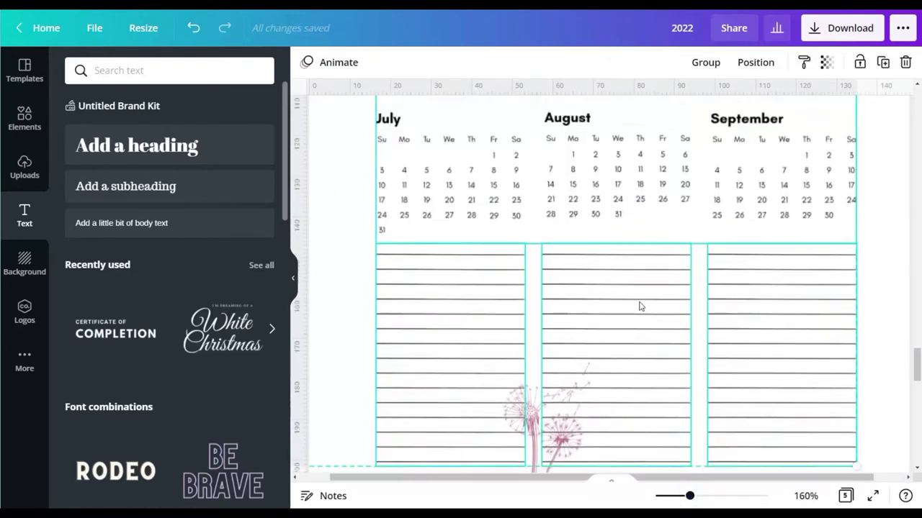
click(805, 495)
click(768, 430)
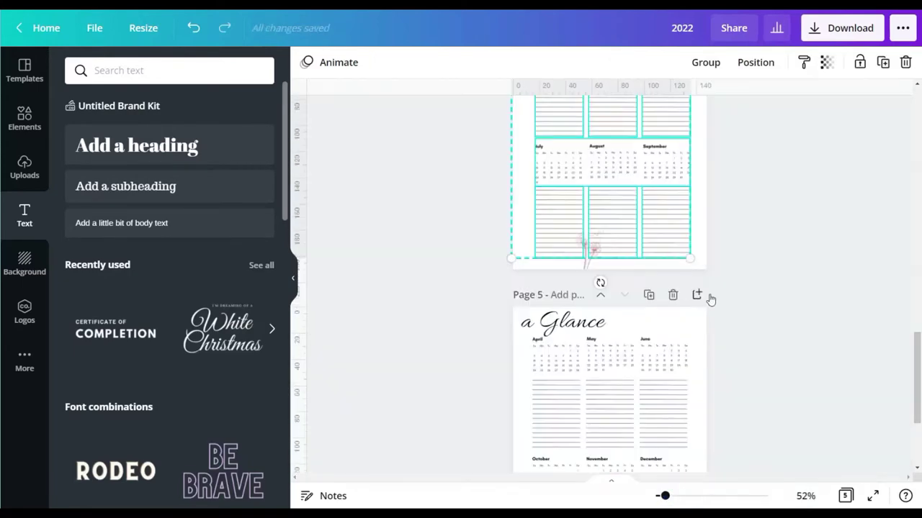
scroll(713, 299, up, 5)
click(789, 302)
Try nudging page 4's calendars and note lines, check them in the page overview and undo the change.
scroll(571, 298, down, 2)
drag(750, 289, 566, 268)
scroll(576, 267, up, 2)
drag(716, 203, 569, 360)
scroll(569, 360, down, 3)
ctrl+scroll(619, 238, up, 5)
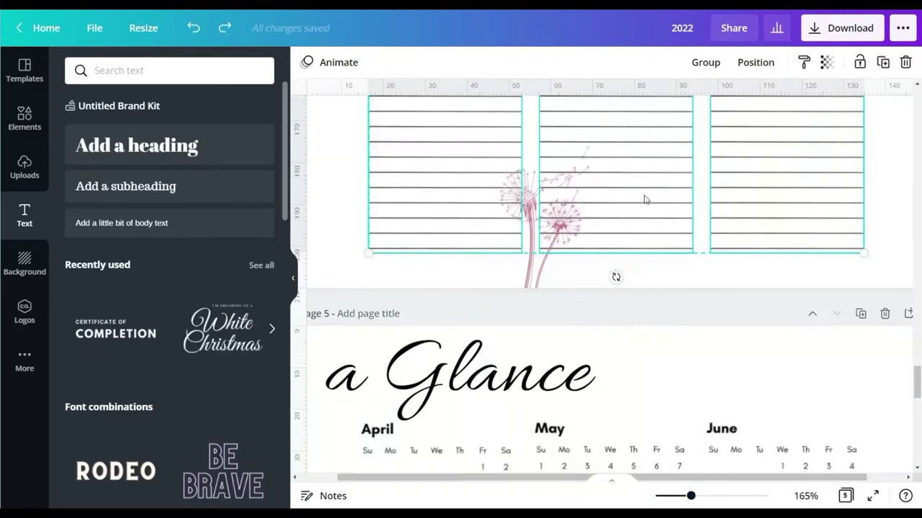
ctrl+scroll(817, 313, down, 8)
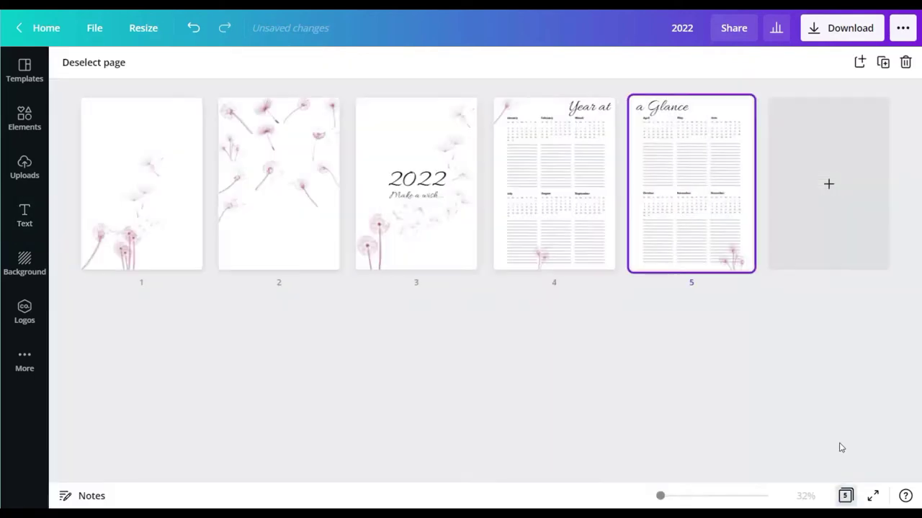
click(846, 494)
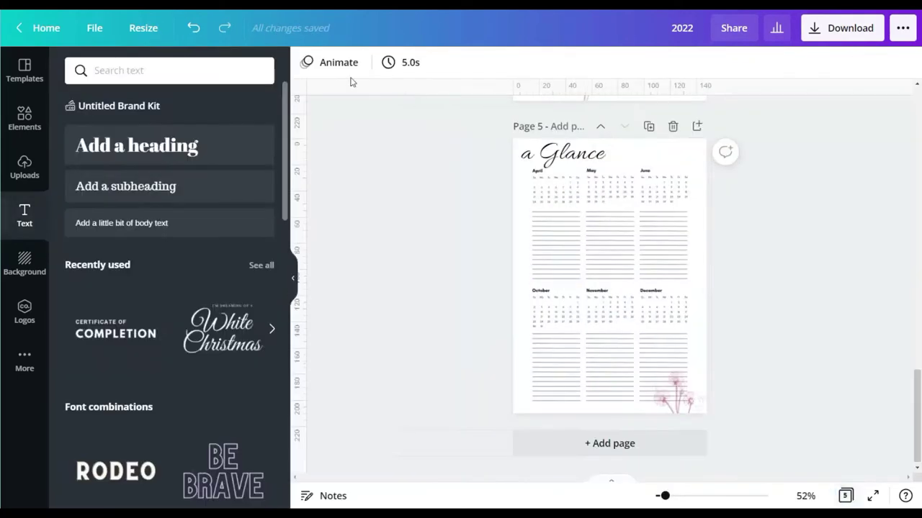
click(192, 27)
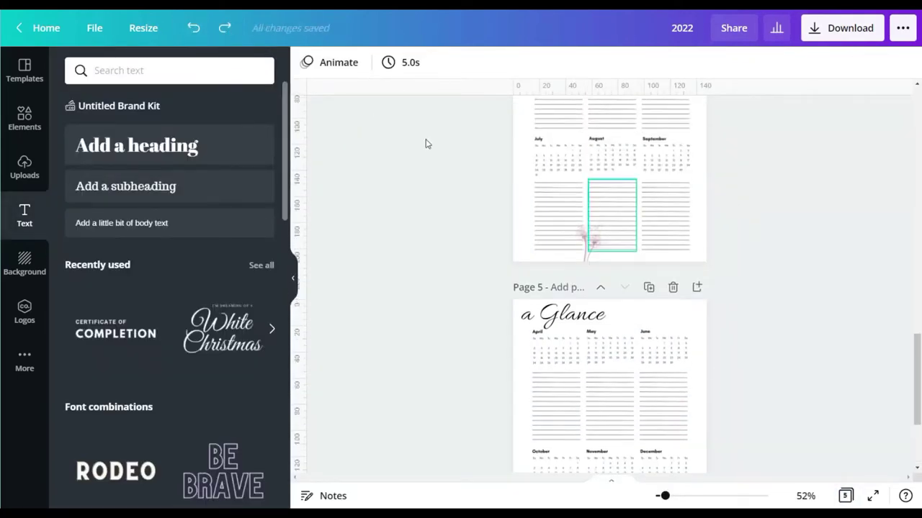
Lower page 4's January to March calendar row so it sits closer to its note lines.
click(846, 495)
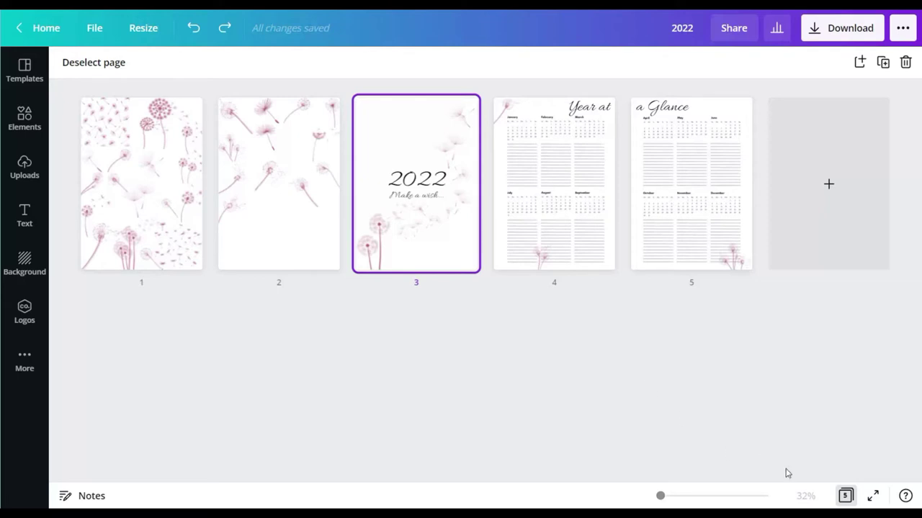
click(845, 495)
scroll(774, 364, down, 3)
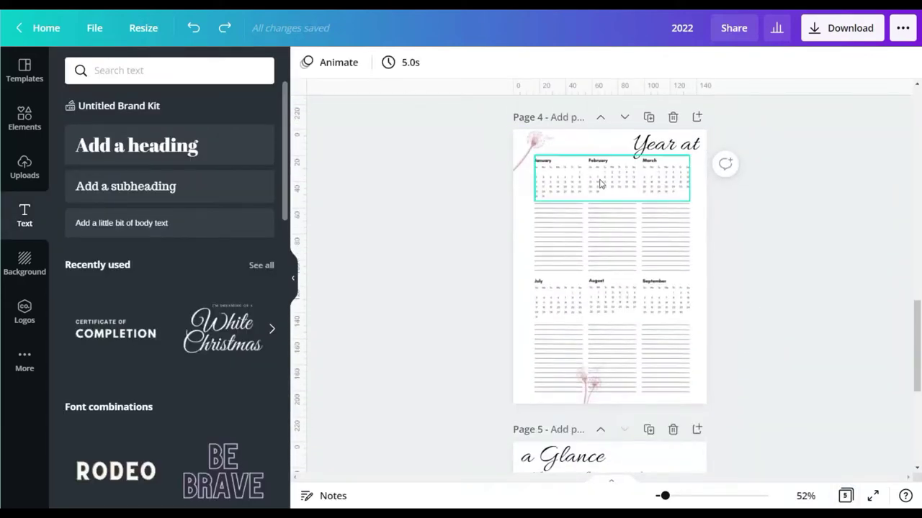
mouse_move(600, 184)
mouse_down()
mouse_move(611, 222)
mouse_move(616, 176)
mouse_up()
click(753, 208)
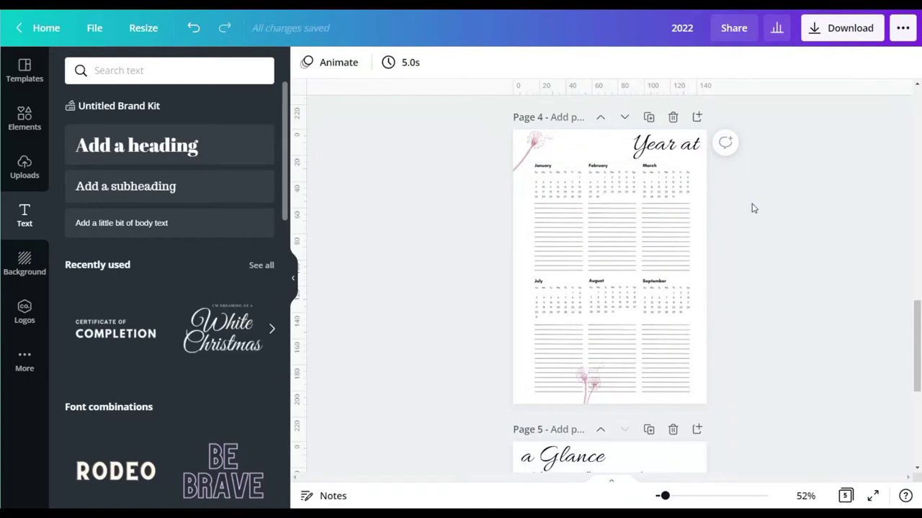
Lower page 5's April to June calendar row to match page 4 and check both pages in the overview.
scroll(750, 227, down, 3)
drag(623, 334, 624, 339)
click(813, 386)
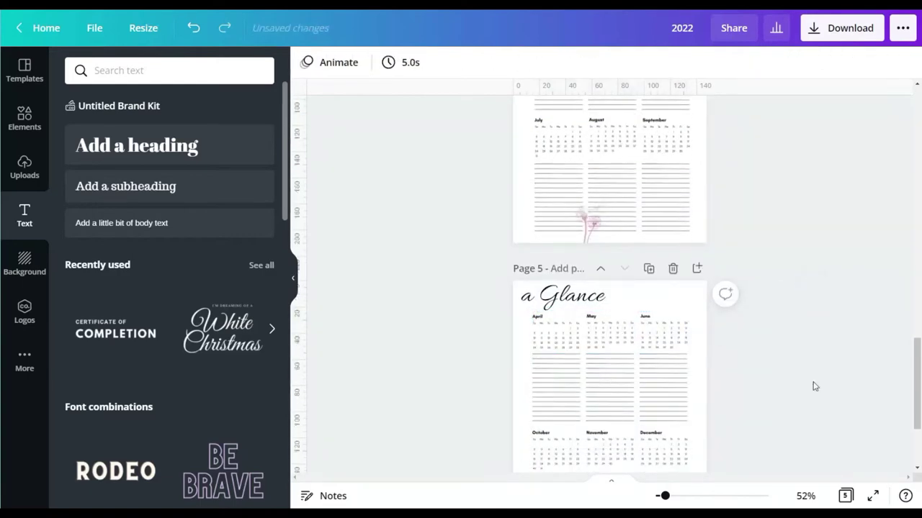
click(847, 496)
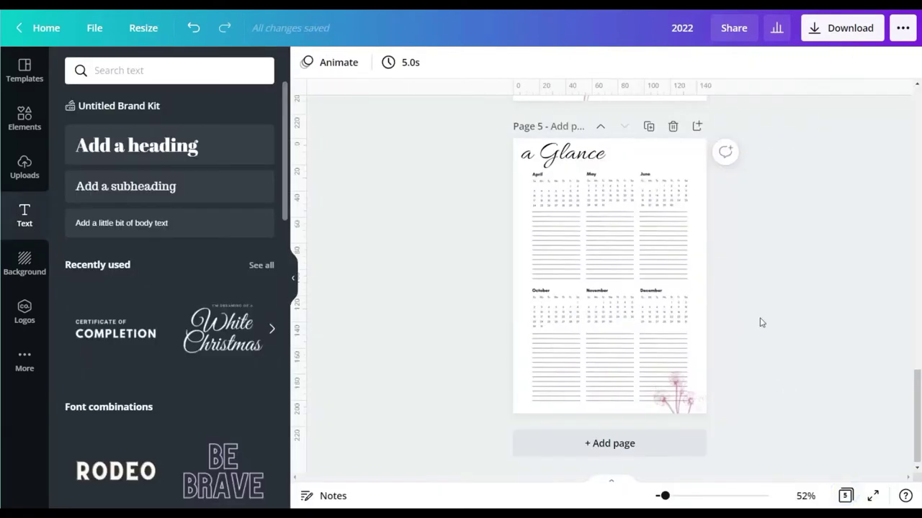
Adjust the October to December row on page 5 and the July to September row on page 4, then compare the pages in the overview.
drag(578, 307, 618, 312)
click(794, 300)
scroll(794, 300, up, 3)
click(617, 315)
click(792, 388)
click(846, 495)
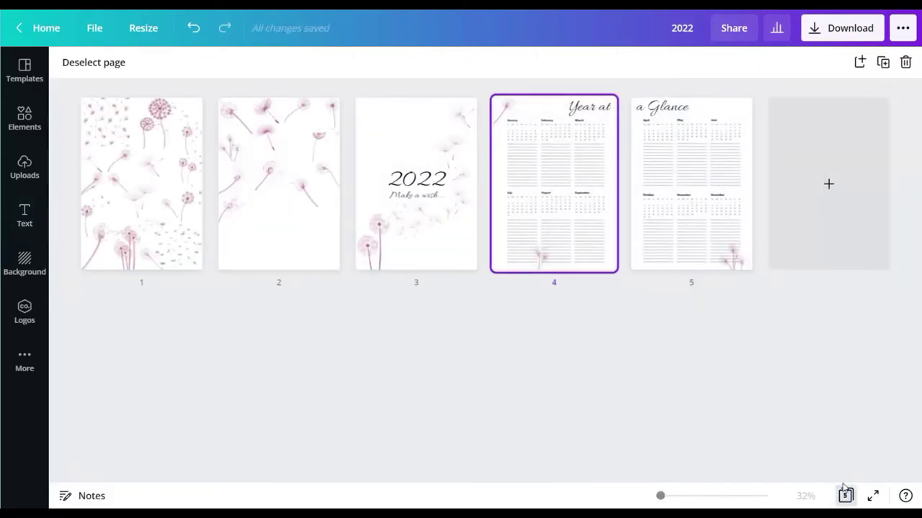
Lower page 4's July to September calendar row slightly and check the spread in the page overview.
click(845, 495)
click(624, 304)
drag(664, 495, 677, 495)
drag(608, 353, 609, 358)
click(846, 495)
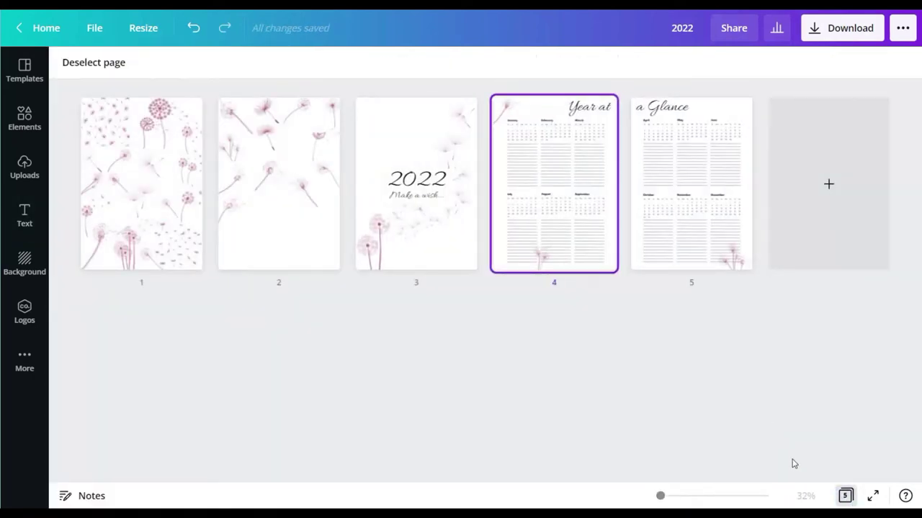
Examine page 5 up close and compare its calendar rows with page 4's in the page overview.
click(845, 495)
scroll(742, 432, down, 4)
click(681, 312)
drag(665, 496, 680, 495)
key(ctrl+alt+0)
key(alt+shift+g)
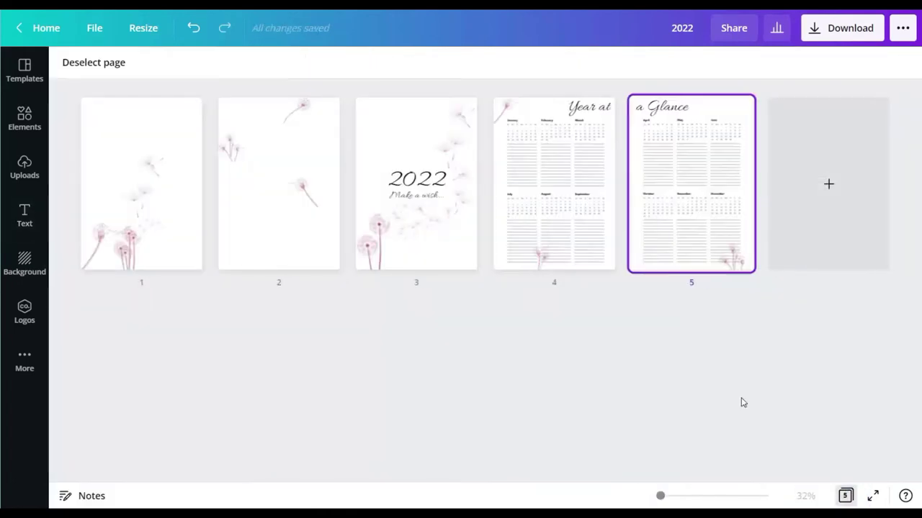
click(306, 273)
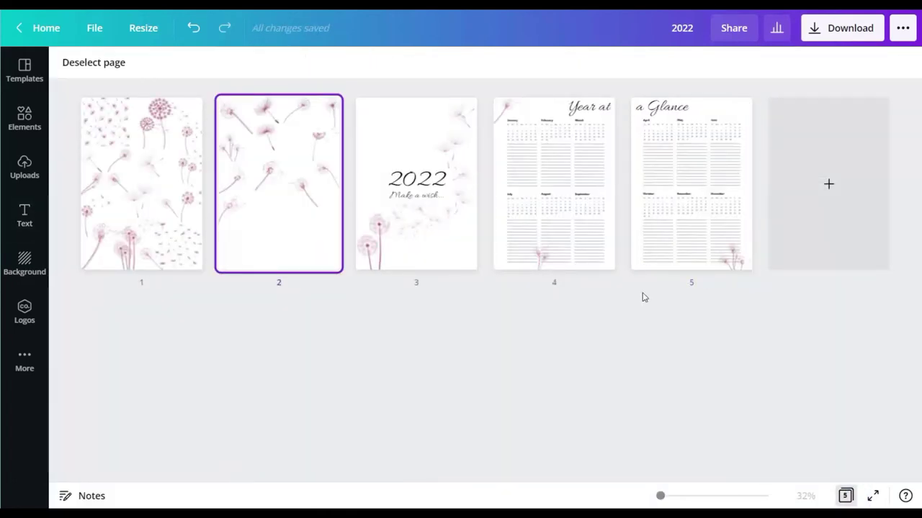
key(alt+shift+g)
Add a blank page 6 after the calendar spread and insert the heading "Goals".
scroll(788, 324, down, 10)
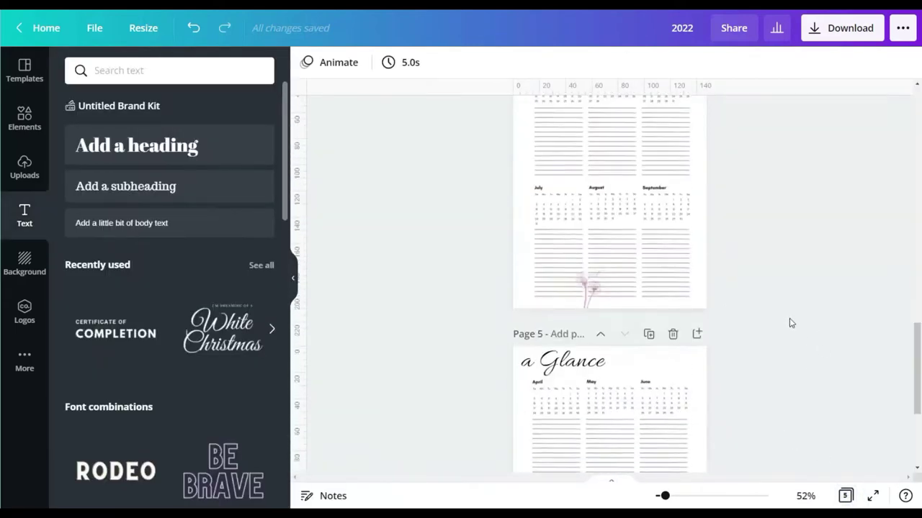
scroll(796, 337, down, 3)
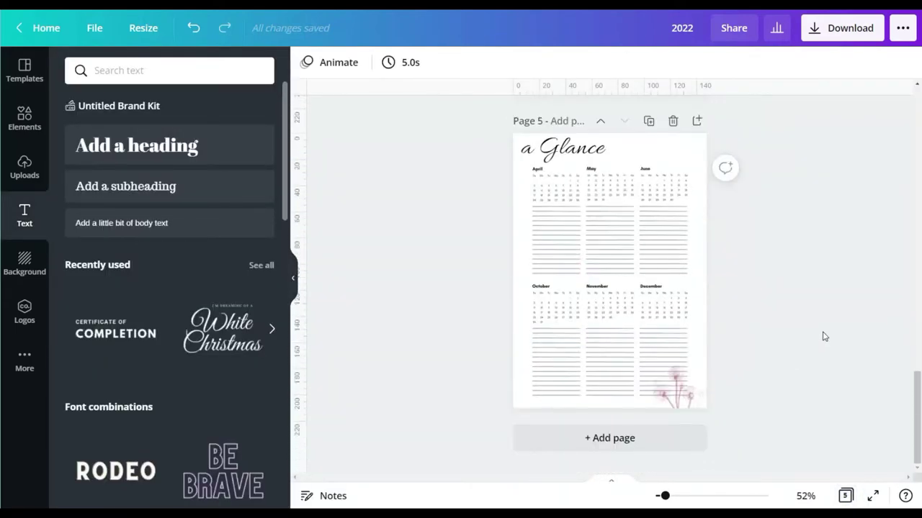
click(576, 440)
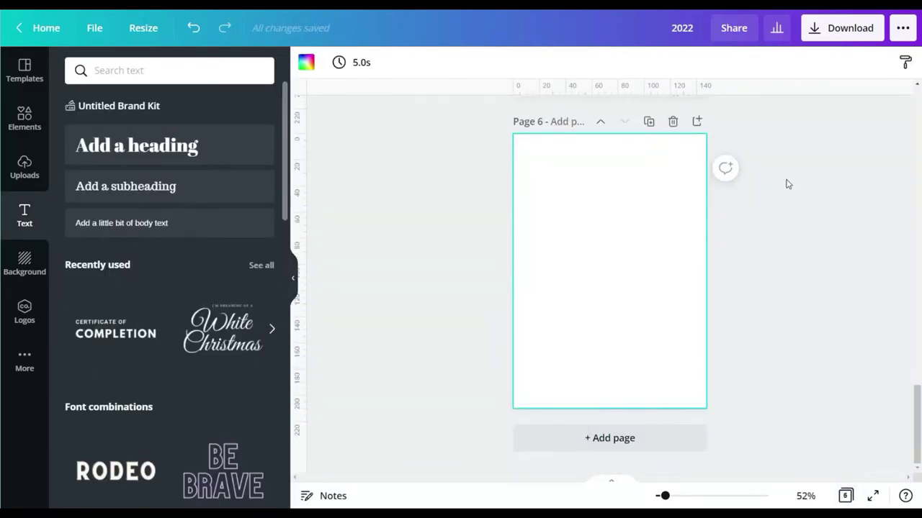
click(165, 145)
text(Goals)
Set the "Goals" heading in the Allura font, enlarge it and centre it near the page's upper edge.
click(364, 62)
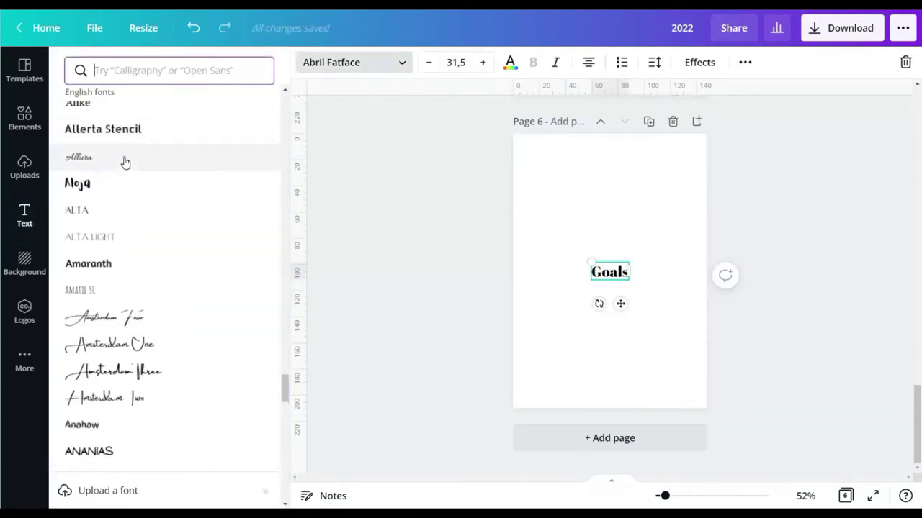
click(125, 163)
click(456, 62)
scroll(471, 286, down, 4)
click(472, 285)
drag(621, 308, 622, 160)
click(736, 202)
click(822, 208)
Add a shadowed square shape below the heading and resize it into a flat rectangle about 55 mm wide.
click(25, 122)
click(240, 70)
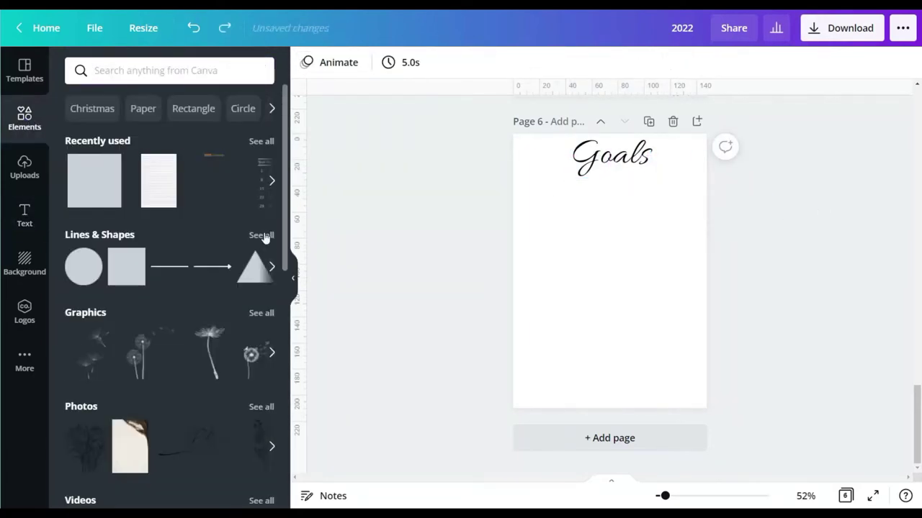
click(261, 235)
scroll(156, 166, down, 2)
drag(247, 216, 610, 189)
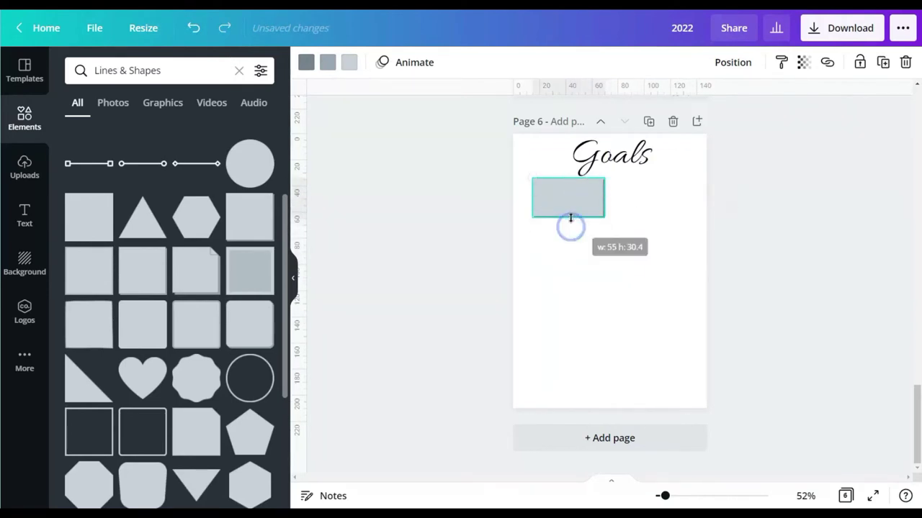
Recolour the rectangle with dusty rose shadow edges and a pale pink face.
click(306, 62)
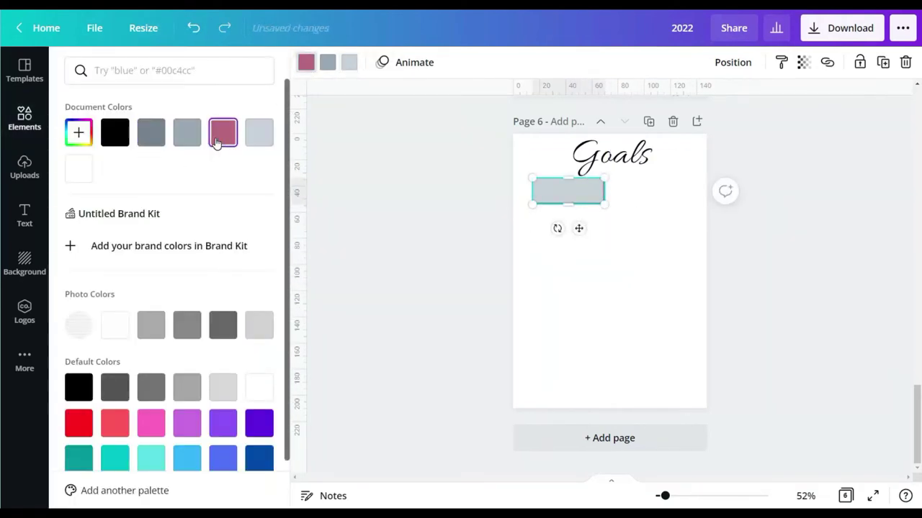
click(327, 63)
click(79, 132)
click(223, 132)
click(79, 133)
drag(157, 184, 101, 177)
click(349, 62)
click(115, 132)
click(78, 133)
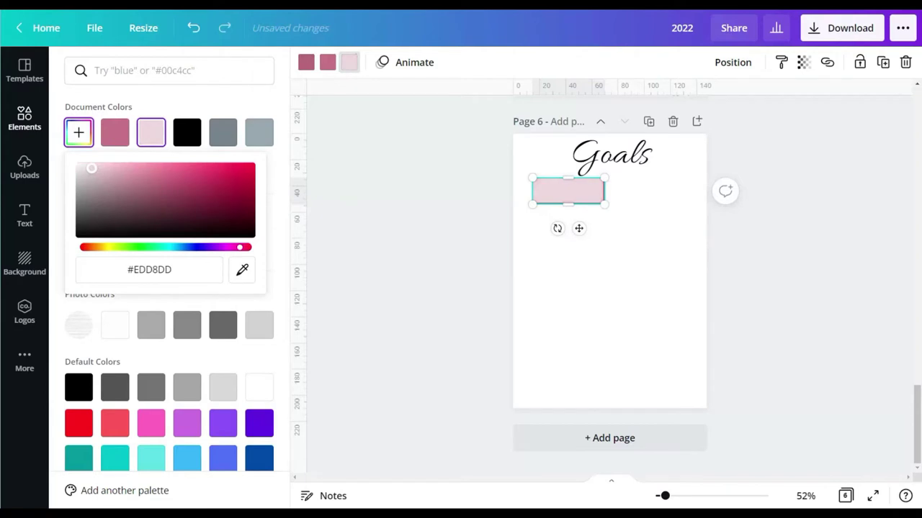
click(391, 173)
Refine the rectangle's two shadow colours to the same muted rose shade.
scroll(388, 183, up, 2)
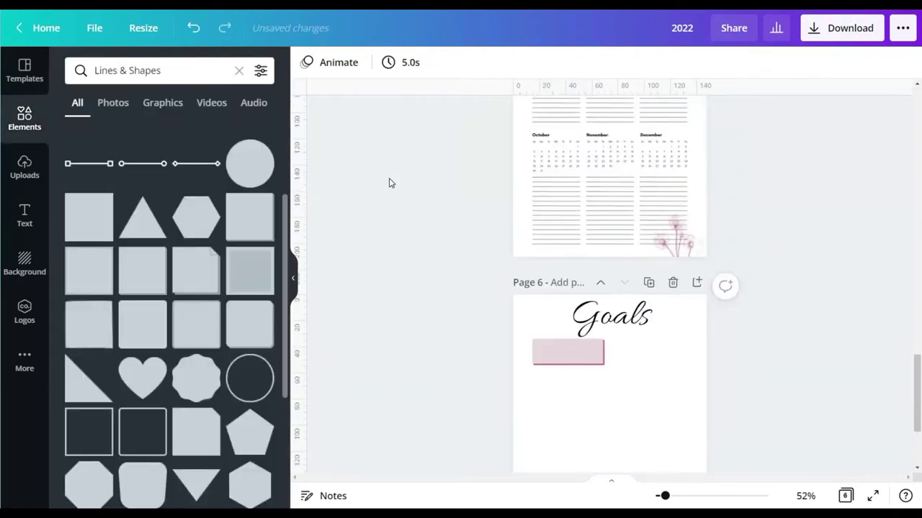
scroll(391, 184, down, 2)
click(540, 200)
click(307, 63)
click(187, 132)
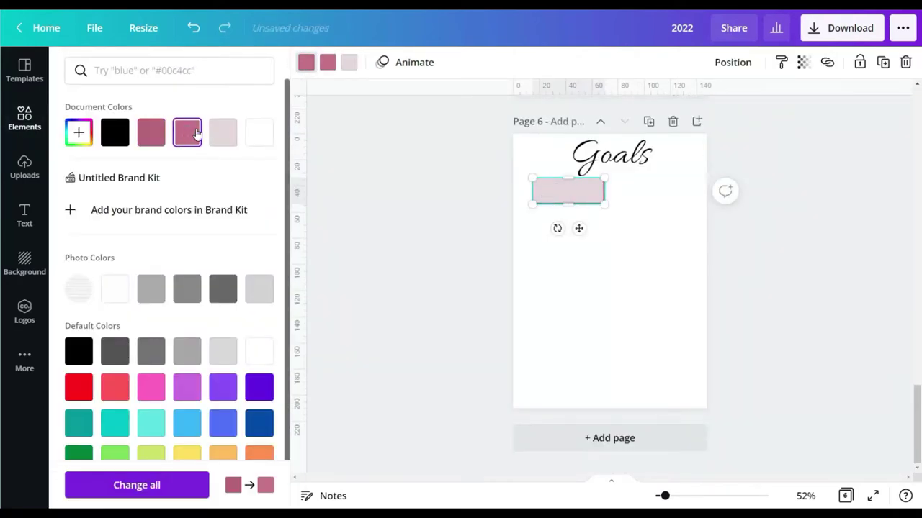
click(79, 132)
drag(144, 181, 148, 184)
click(395, 193)
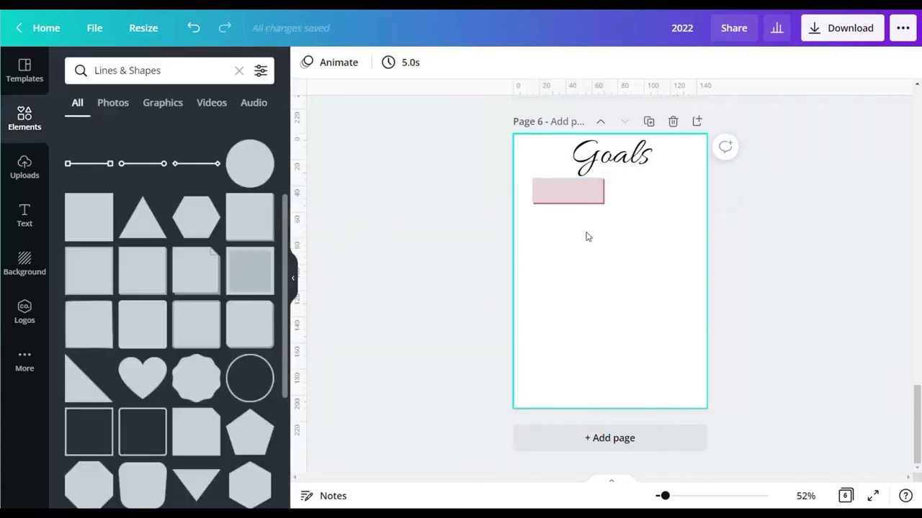
click(562, 191)
click(328, 64)
click(151, 140)
click(403, 303)
Duplicate the pink rectangle, place the copy beside it and align the pair symmetrically below the heading.
click(683, 495)
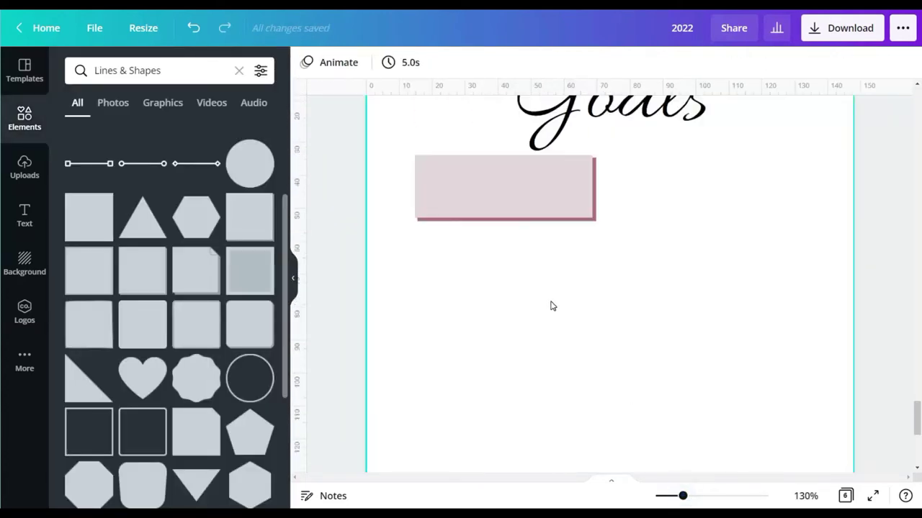
scroll(551, 307, up, 1)
click(568, 252)
click(882, 62)
drag(487, 262, 672, 248)
drag(513, 250, 516, 251)
drag(516, 251, 519, 252)
drag(728, 251, 733, 251)
drag(554, 247, 549, 250)
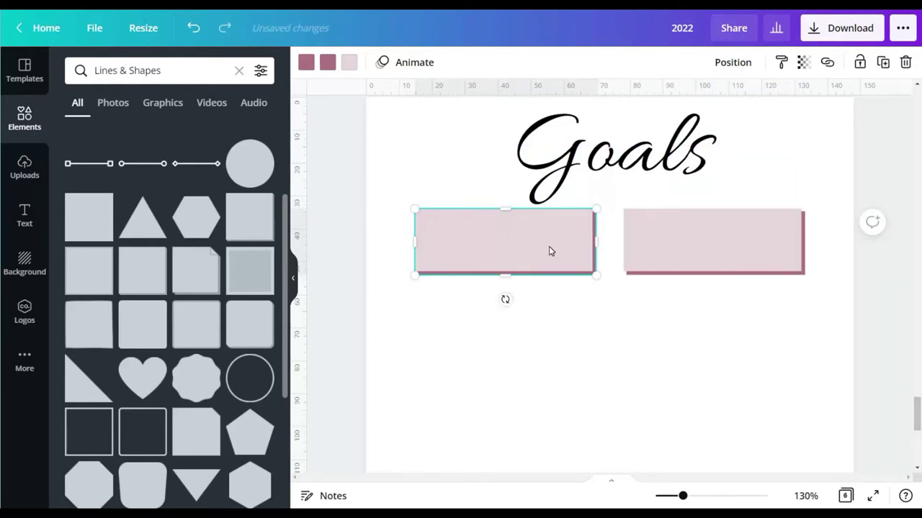
click(572, 342)
drag(382, 228, 720, 252)
click(882, 62)
drag(758, 216, 749, 263)
click(193, 28)
click(192, 28)
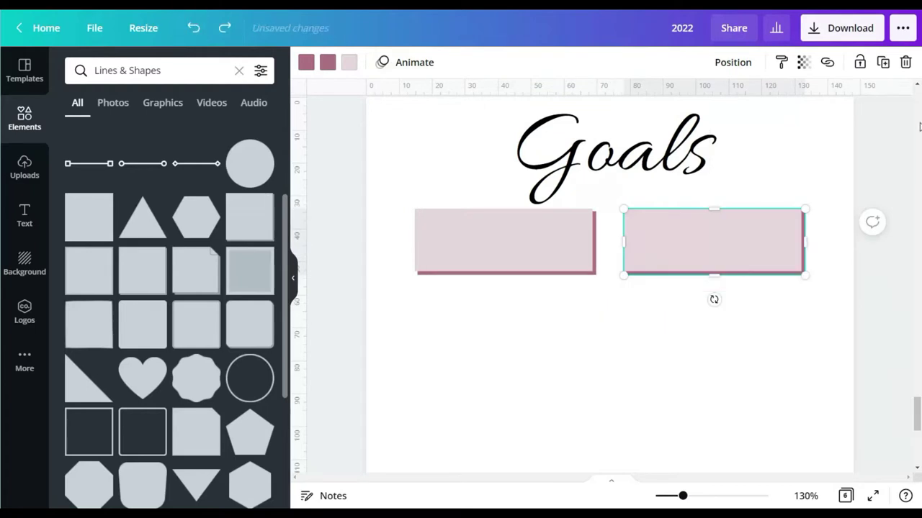
Duplicate the rectangle pair into a second row, and duplicate both rows below to make four rows.
drag(370, 263, 720, 249)
click(882, 62)
drag(627, 294, 604, 352)
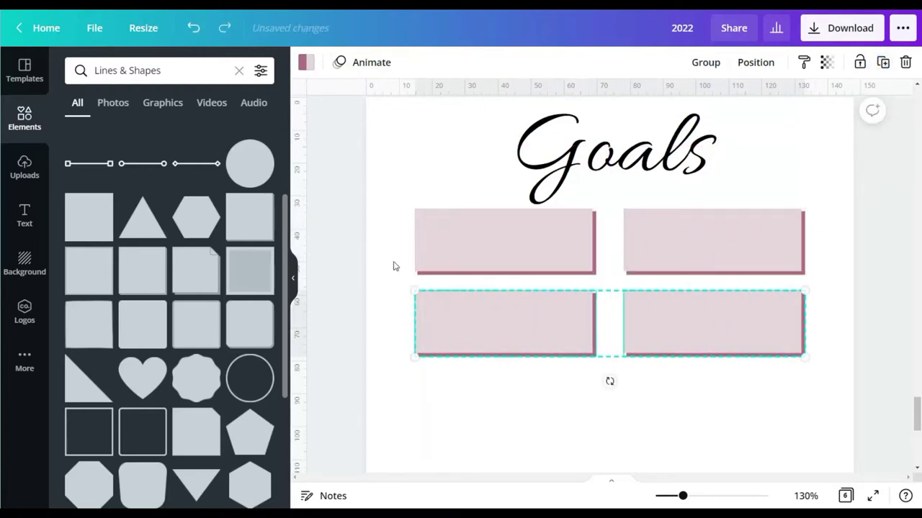
drag(381, 263, 776, 343)
click(882, 62)
scroll(615, 354, down, 2)
drag(625, 376, 604, 356)
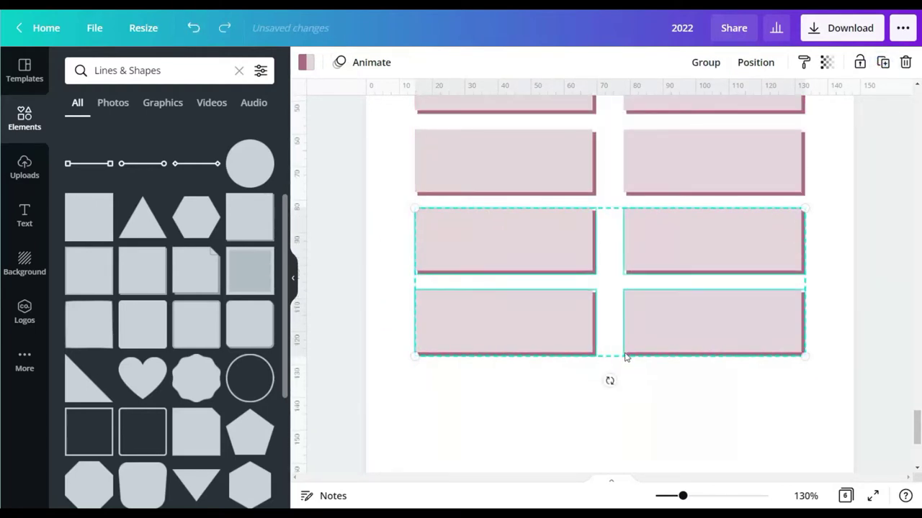
Duplicate a block of rectangle rows and place it further down to complete six aligned rows.
scroll(625, 357, up, 2)
drag(379, 216, 767, 389)
click(884, 65)
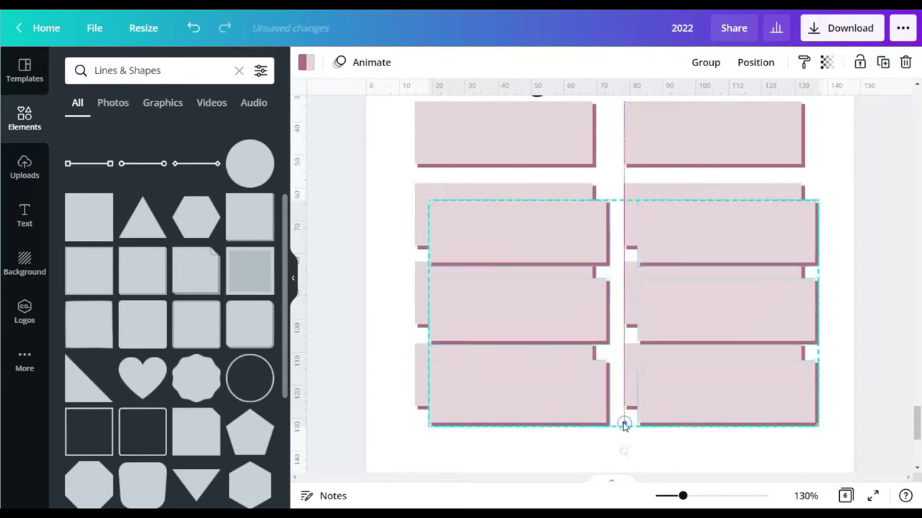
scroll(600, 387, down, 4)
drag(624, 422, 607, 382)
click(829, 319)
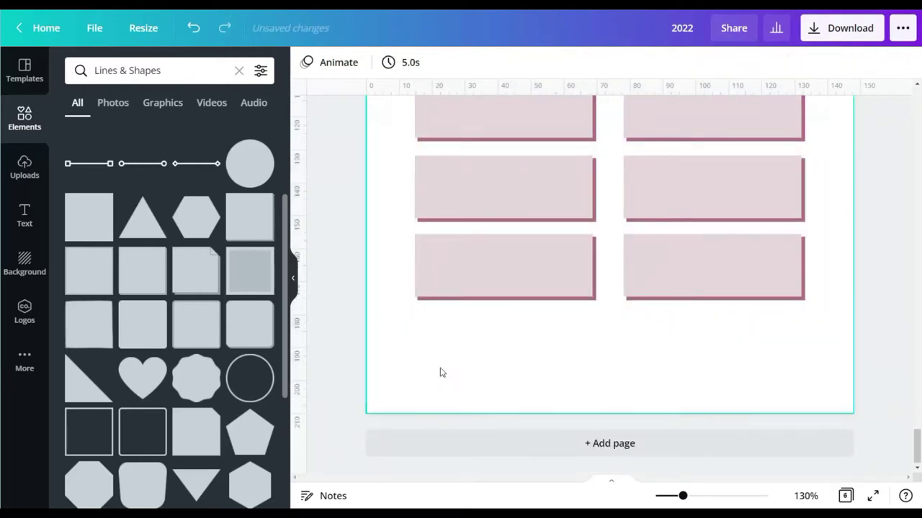
Try shifting the whole block of rectangles down the page and move it back up.
click(805, 496)
click(795, 433)
drag(760, 175, 562, 360)
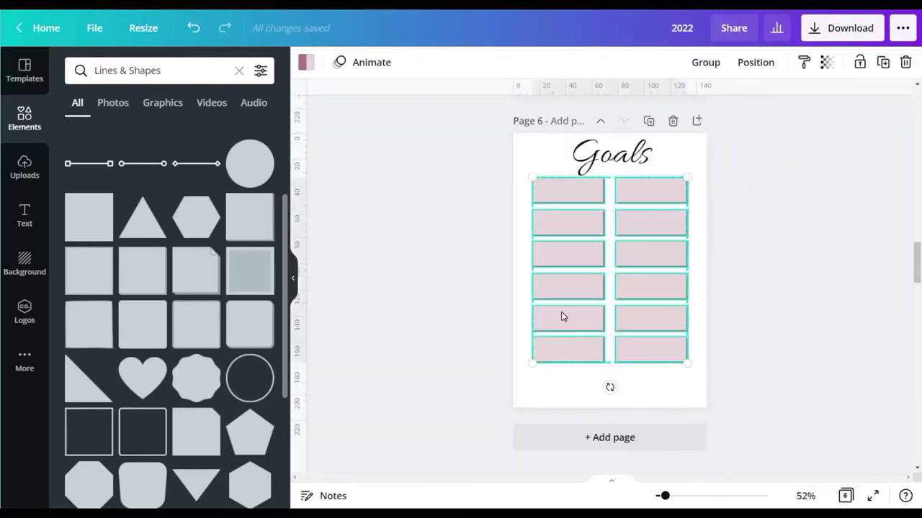
drag(562, 317, 561, 324)
click(780, 243)
drag(768, 179, 553, 382)
drag(567, 324, 568, 317)
click(806, 286)
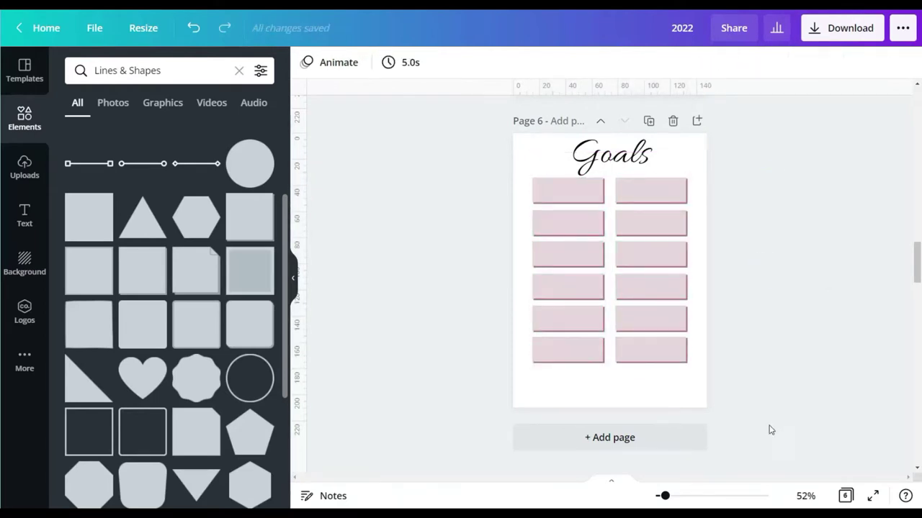
Widen the gaps above the second, third and fourth rectangle rows by moving the lower rows down in turn.
drag(665, 496, 674, 496)
drag(805, 186, 504, 425)
drag(543, 255, 543, 261)
drag(835, 263, 504, 425)
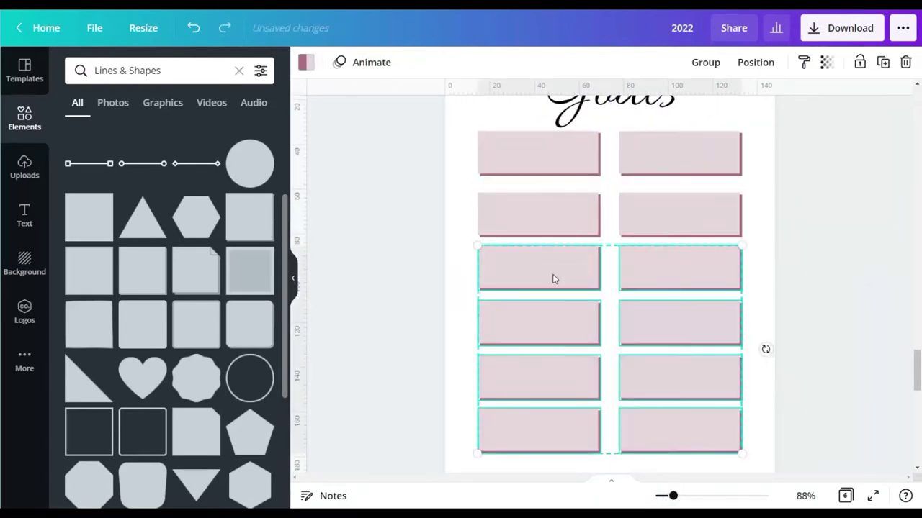
drag(554, 279, 554, 287)
click(833, 265)
drag(833, 317, 514, 401)
drag(551, 337, 553, 343)
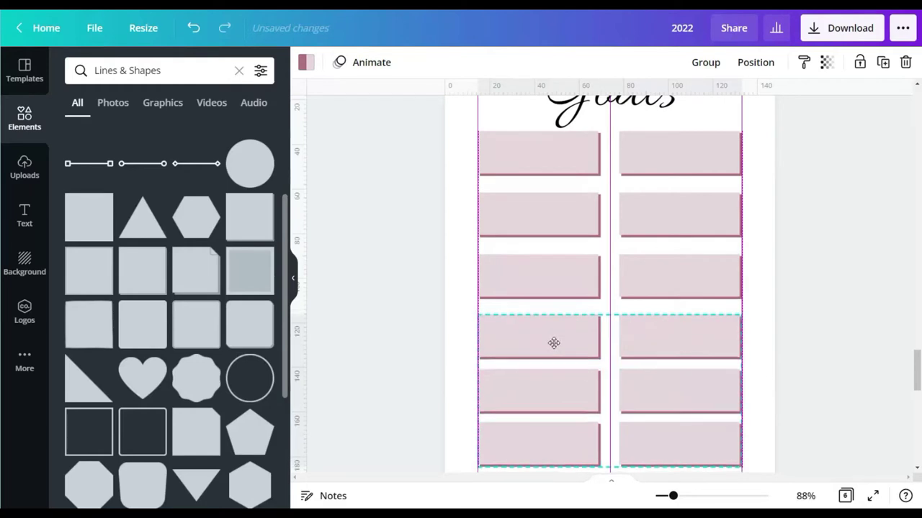
Lower the fifth and sixth rectangle rows so their gaps match the rows above.
click(823, 283)
scroll(823, 284, down, 2)
drag(819, 236, 547, 310)
drag(543, 263, 542, 266)
scroll(544, 270, up, 1)
drag(837, 329, 509, 339)
drag(537, 338, 537, 343)
click(785, 428)
Move the heading and all rectangles slightly down together to balance the Goals page.
scroll(812, 292, down, 3)
scroll(812, 308, up, 1)
drag(795, 152, 504, 385)
drag(648, 305, 649, 311)
click(776, 271)
Copy page 1's scattered dandelion seeds onto the Goals page, enlarged to the 148 mm page width over its upper part.
scroll(776, 274, up, 15)
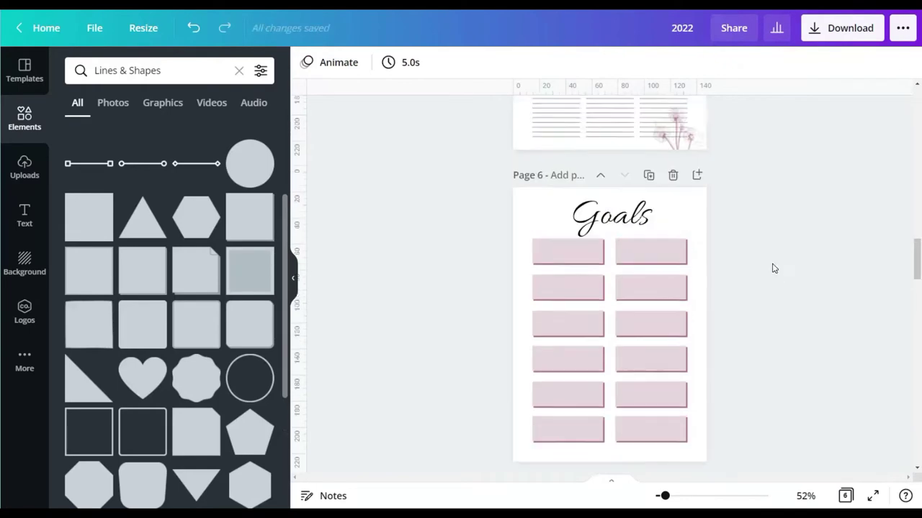
scroll(772, 270, up, 6)
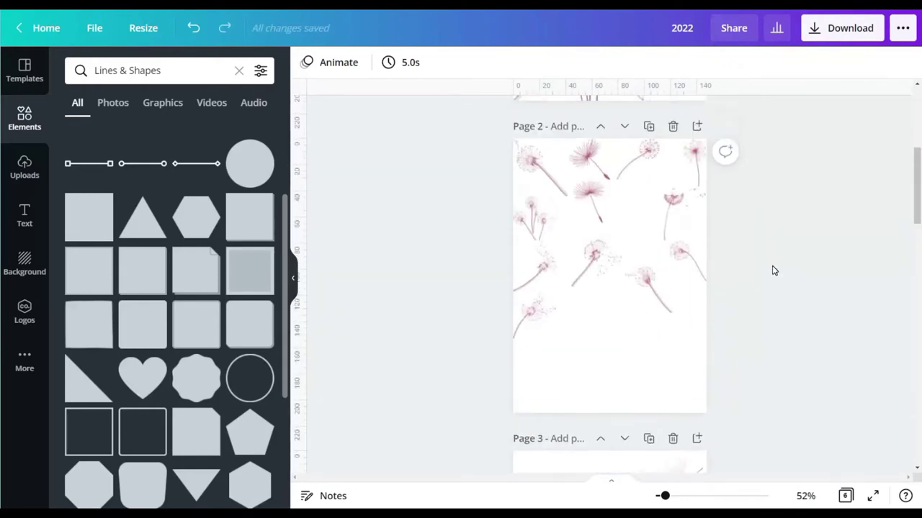
click(684, 368)
click(883, 62)
scroll(617, 294, down, 20)
drag(676, 378, 555, 246)
drag(590, 276, 778, 320)
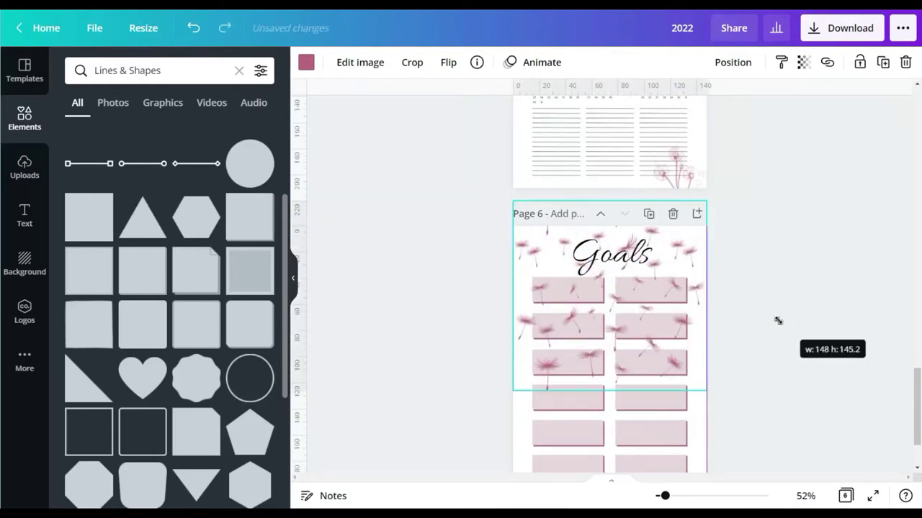
drag(683, 249, 672, 329)
Duplicate the seed graphic, flip the copy horizontally and position it over the page's lower part.
click(883, 62)
scroll(671, 235, down, 2)
click(448, 62)
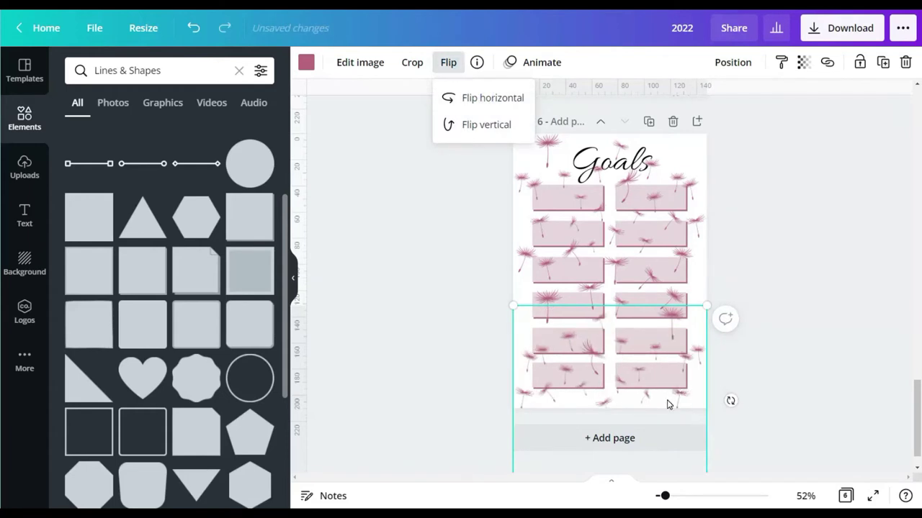
drag(697, 401, 693, 395)
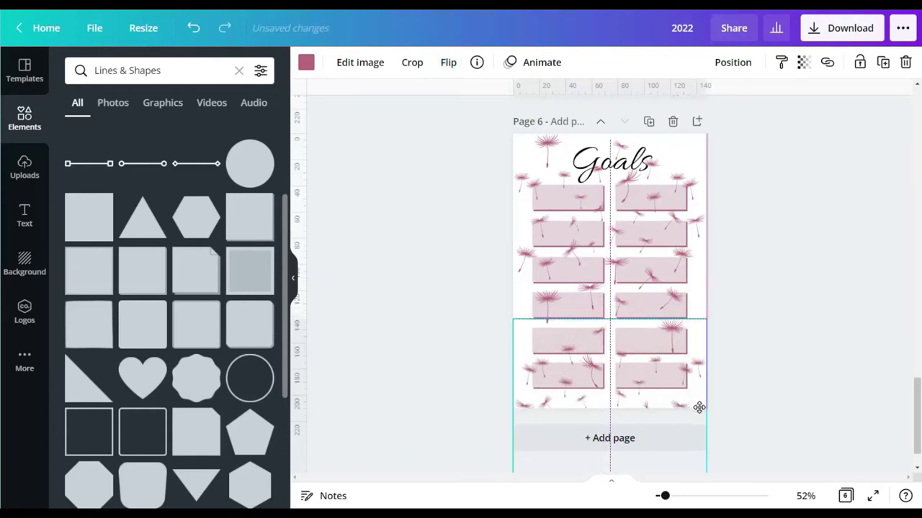
Send both seed graphics behind the rectangles on the Goals page.
click(732, 62)
click(670, 130)
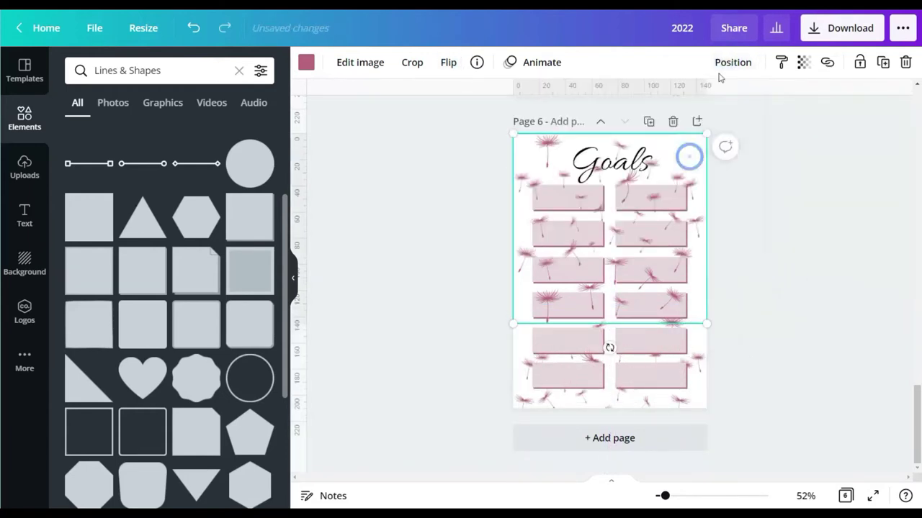
click(825, 250)
click(651, 403)
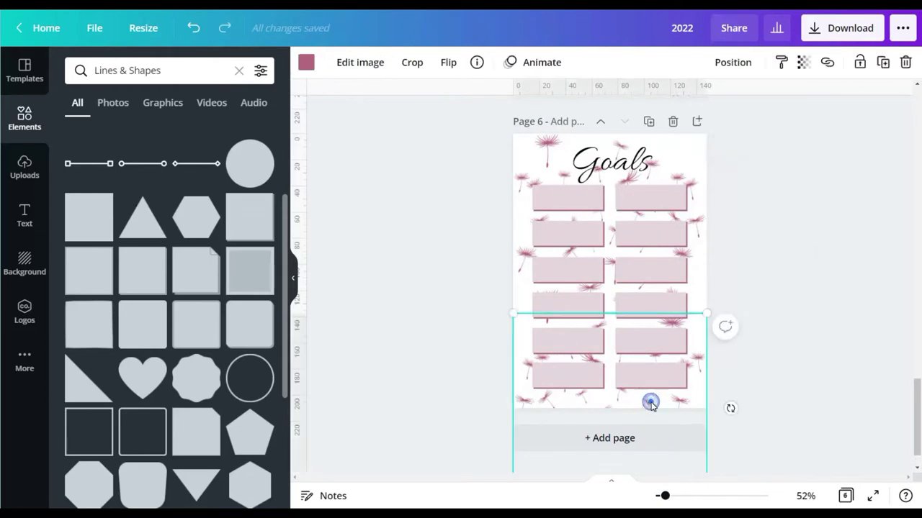
drag(705, 315, 746, 304)
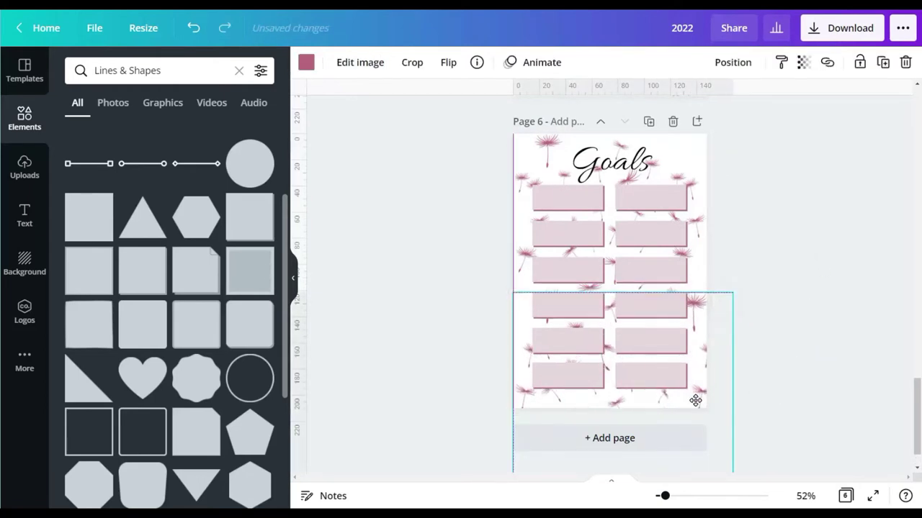
click(814, 201)
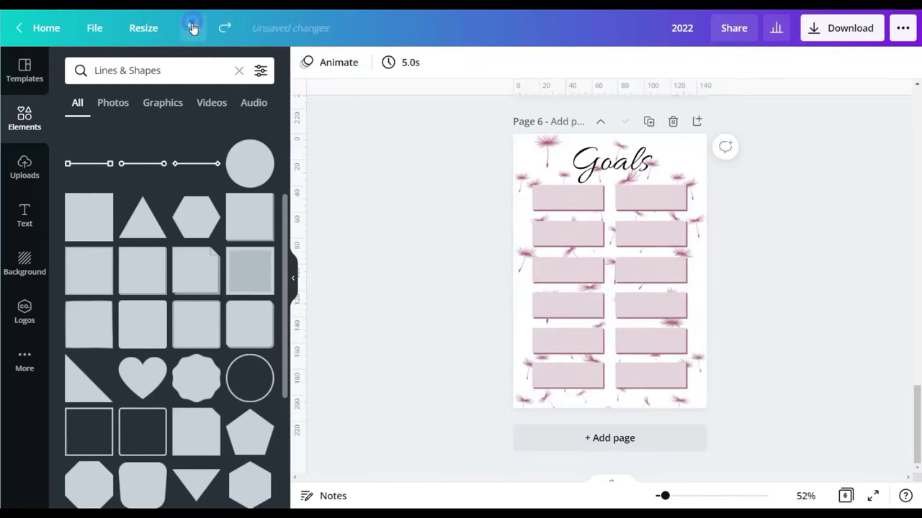
Duplicate the seed graphic, position the copy over the right edge of the Goals page and crop its lower-left corner.
click(658, 212)
click(882, 62)
drag(541, 160, 710, 267)
click(408, 64)
drag(688, 436, 690, 427)
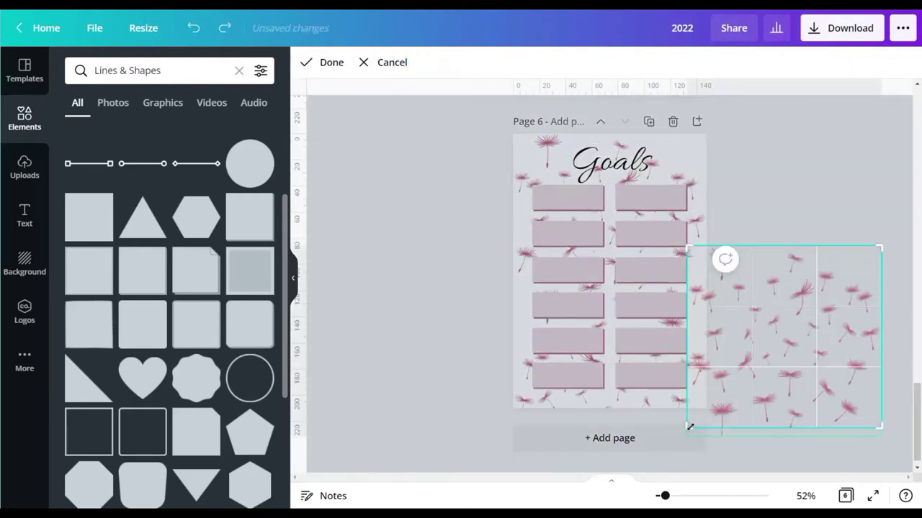
click(789, 364)
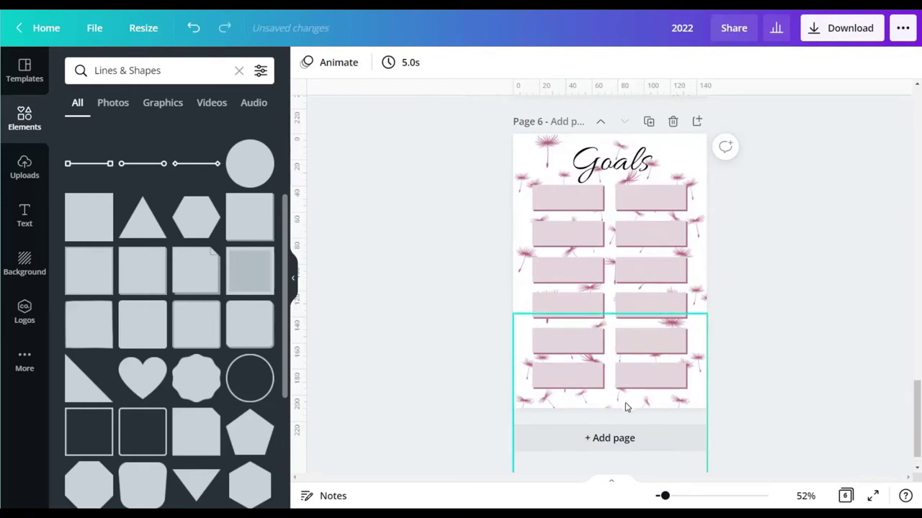
Place another seed graphic partly over the left edge of the Goals page to fill the gaps beside the lower rectangles.
drag(625, 407, 460, 353)
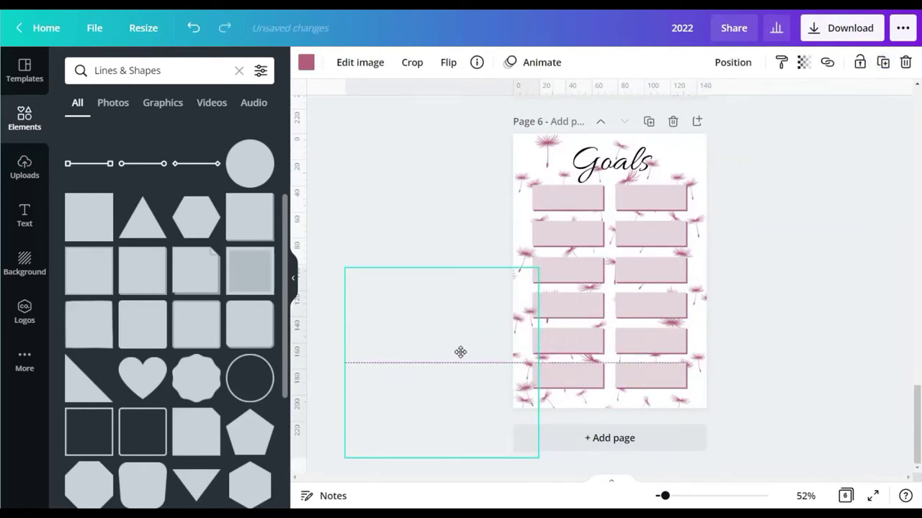
click(411, 62)
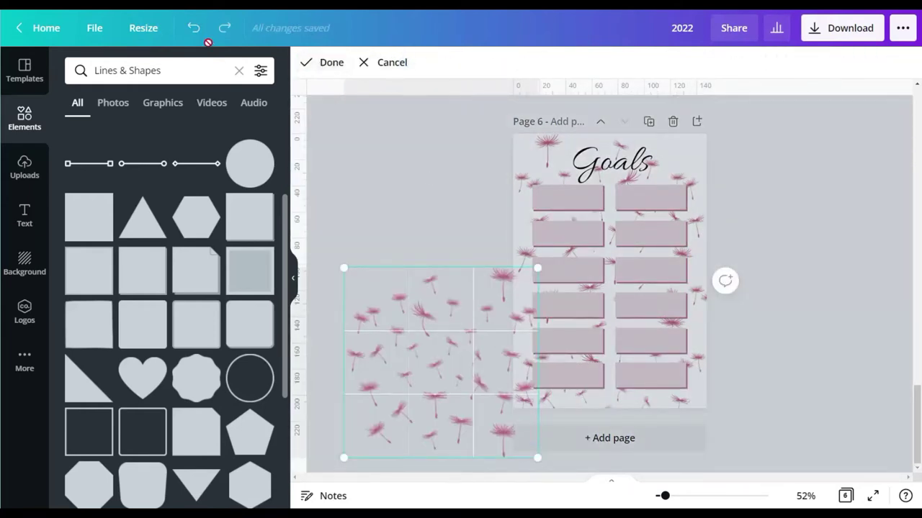
click(381, 60)
mouse_move(459, 401)
mouse_down()
mouse_move(450, 369)
mouse_move(454, 394)
mouse_up()
click(822, 252)
Paste another seed graphic and position it over the upper-right corner of the Goals page.
key(ctrl+v)
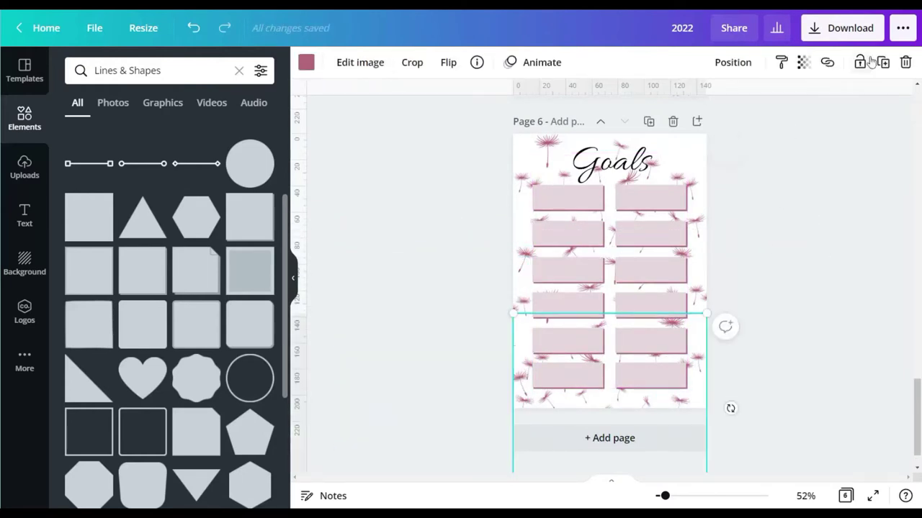
drag(652, 407, 798, 79)
click(835, 280)
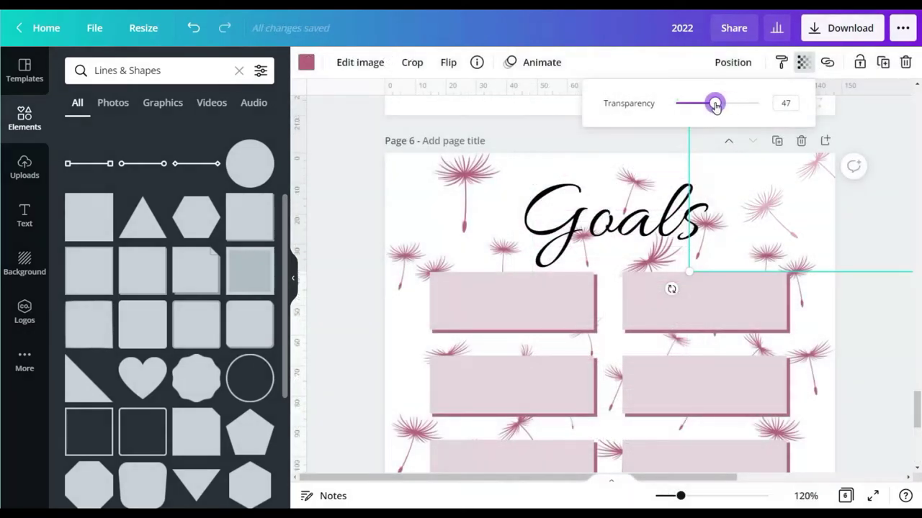
Set the transparency of the full-width seed graphic behind the Goals heading to 50.
click(576, 155)
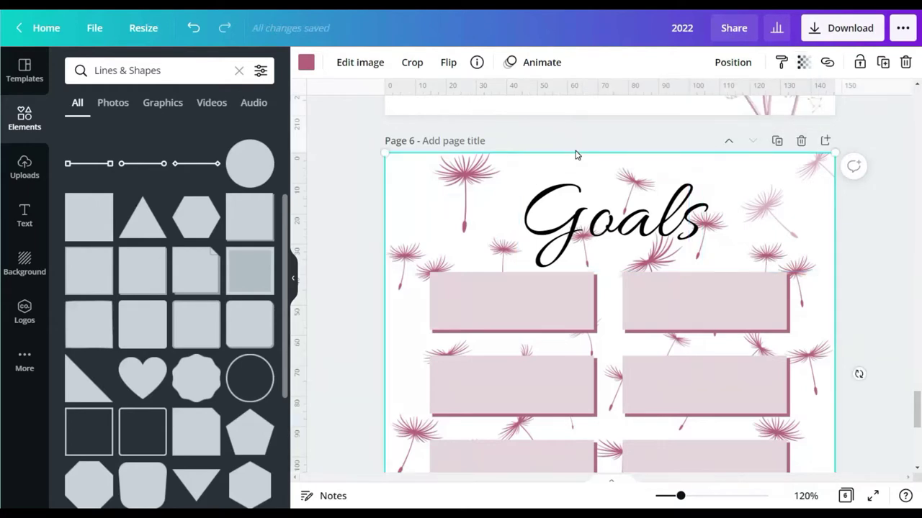
click(804, 62)
click(785, 103)
text(50)
click(877, 228)
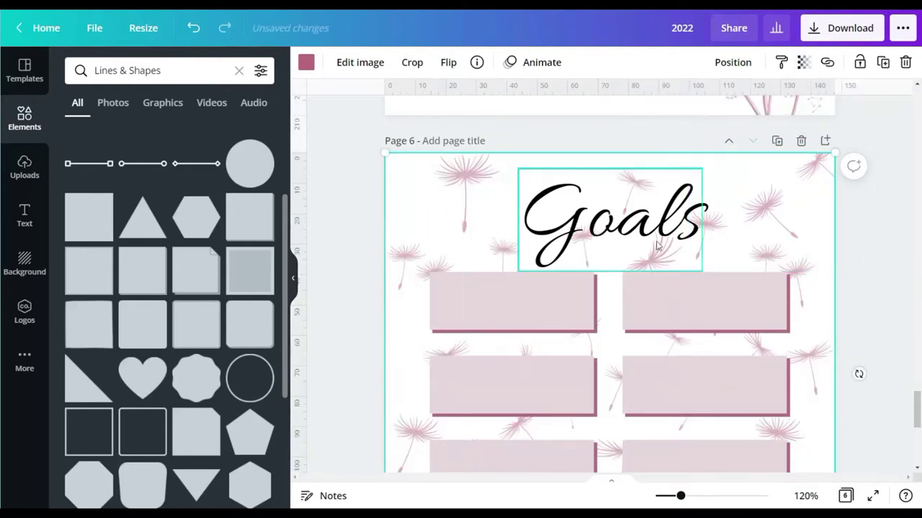
Set the transparency of the remaining seed graphics along the lower part and side edges of the Goals page to 50.
scroll(827, 331, down, 4)
click(813, 201)
click(804, 62)
click(778, 102)
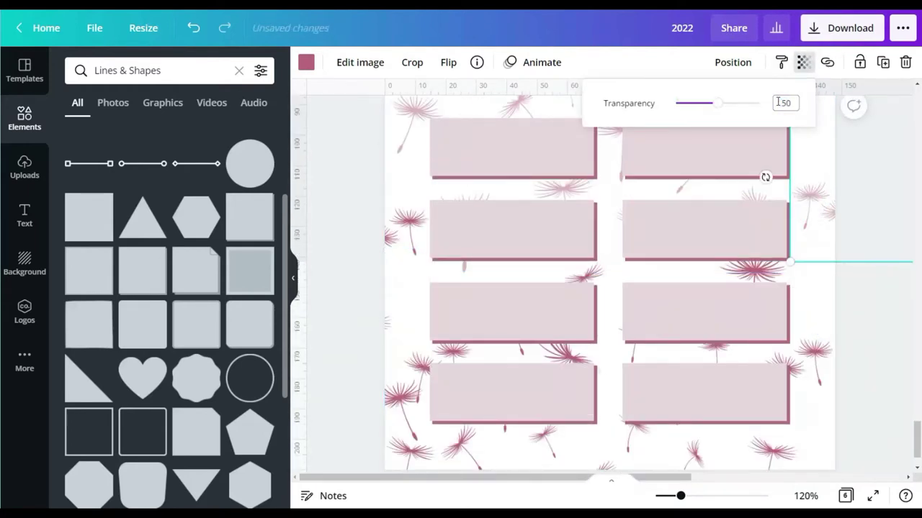
click(809, 334)
click(805, 66)
click(400, 228)
click(810, 63)
click(792, 102)
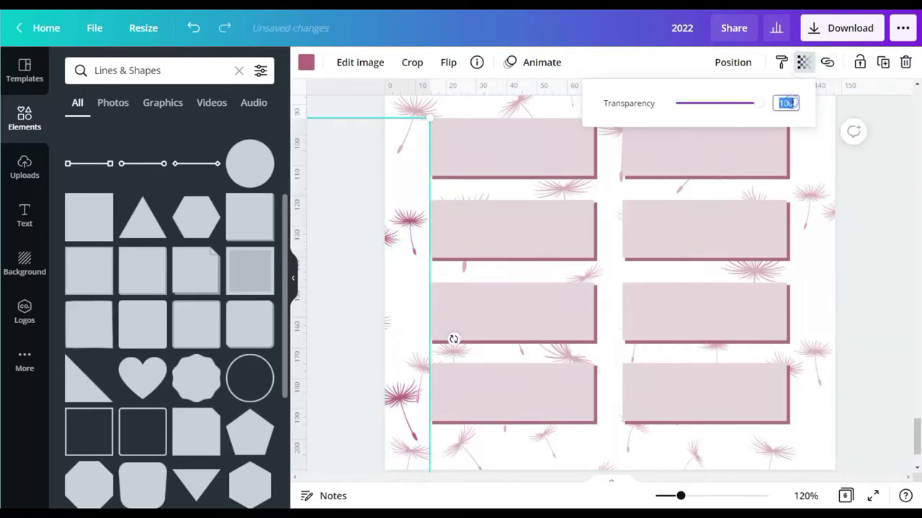
scroll(821, 424, down, 1)
scroll(806, 374, down, 4)
click(794, 333)
scroll(769, 274, up, 1)
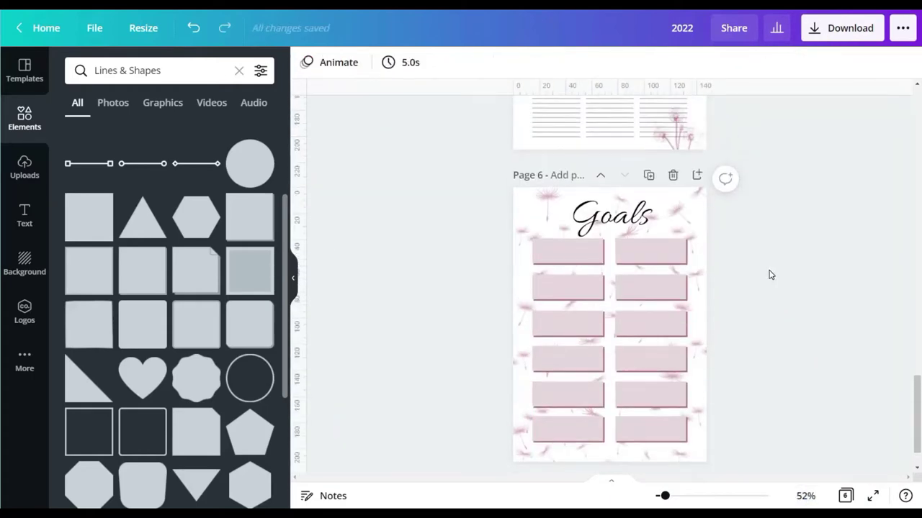
Copy the faded seed graphics from the Goals page onto page 7 and shift the lower one slightly left.
scroll(765, 259, down, 2)
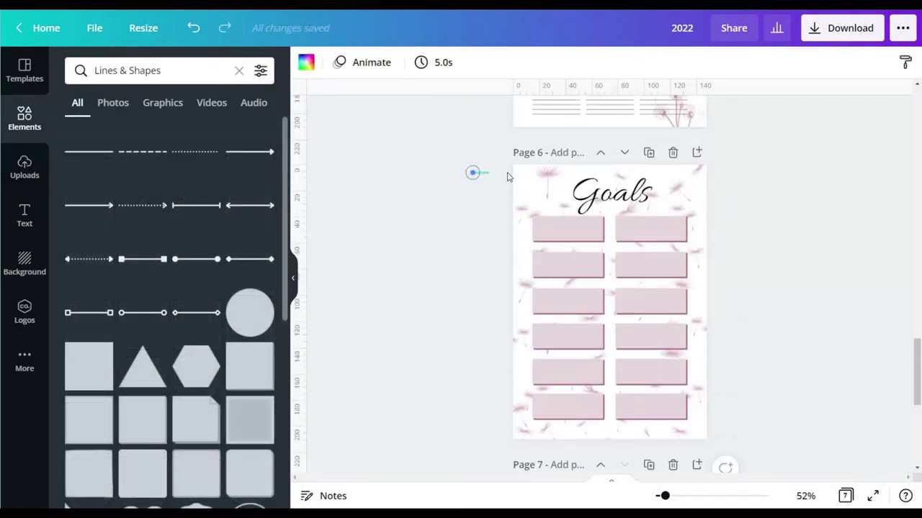
drag(472, 173, 524, 406)
click(884, 60)
scroll(465, 263, down, 4)
drag(462, 270, 456, 231)
scroll(457, 244, down, 1)
click(779, 216)
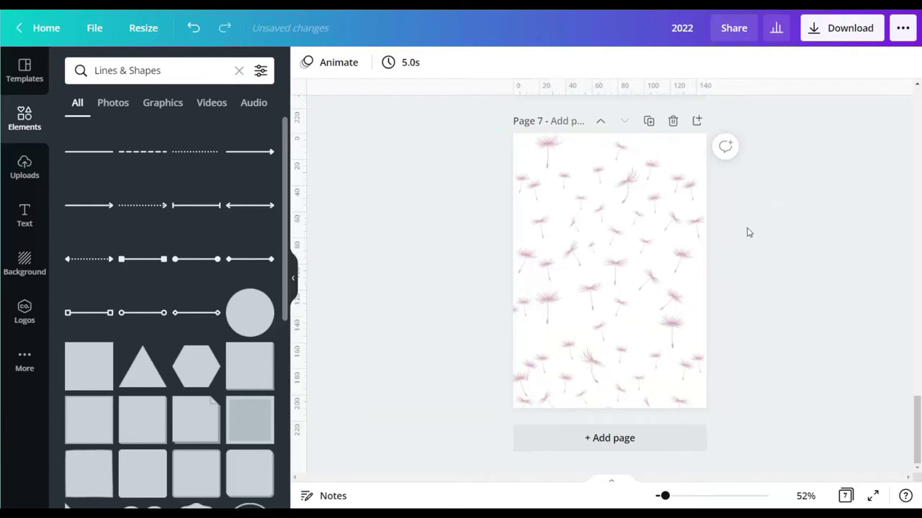
drag(566, 377, 512, 397)
click(808, 333)
Copy the Goals page's right-edge seed graphic to page 7, position it over the lower right edge and crop it.
scroll(756, 288, up, 4)
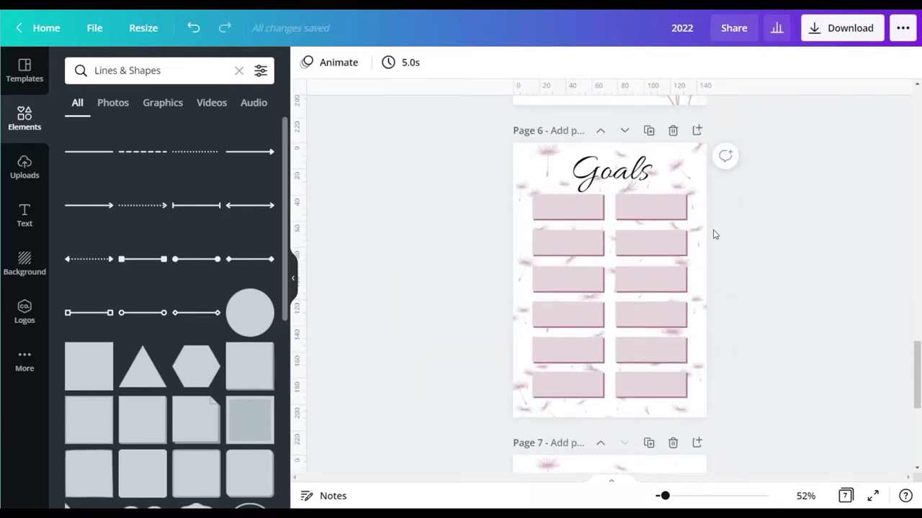
click(749, 278)
click(881, 62)
scroll(732, 271, down, 4)
drag(792, 308, 739, 343)
click(415, 62)
click(313, 61)
click(785, 209)
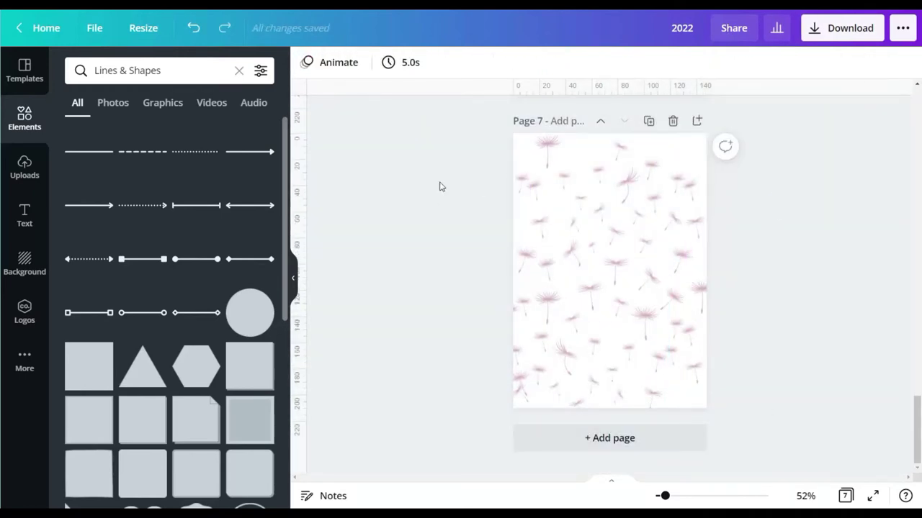
Move page 7's seed graphics up together and fill the lower-right gap with another cropped seed graphic.
drag(442, 186, 764, 371)
drag(637, 371, 669, 393)
click(868, 262)
click(806, 303)
click(411, 61)
click(319, 64)
click(858, 214)
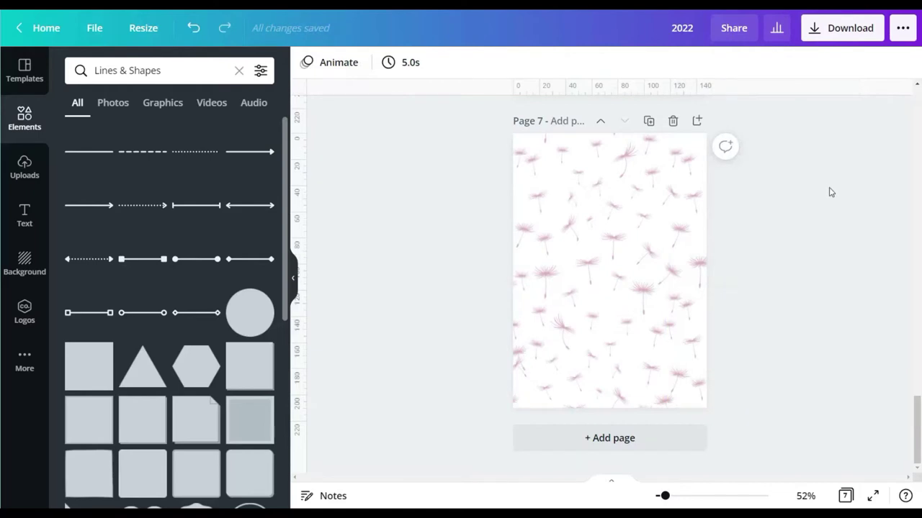
Add the heading "Master Task List" to page 7 in the Allura font.
click(25, 214)
click(178, 146)
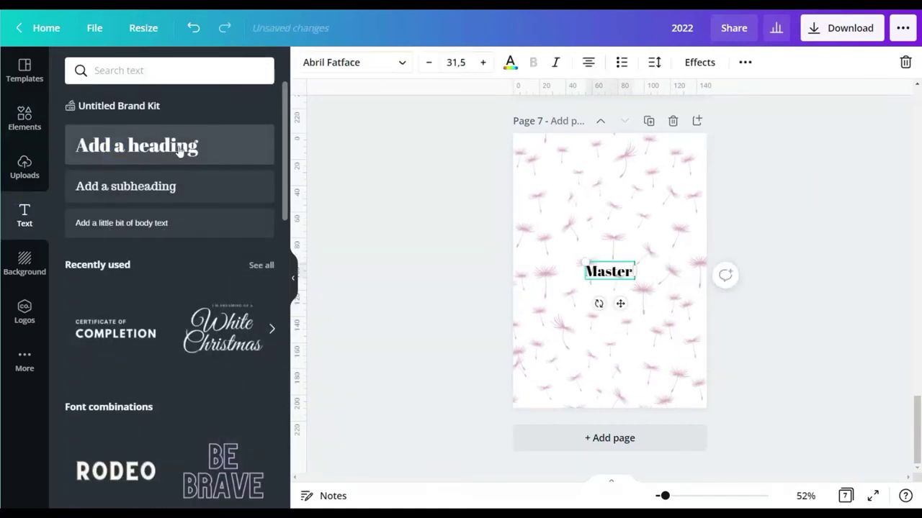
click(379, 63)
click(170, 184)
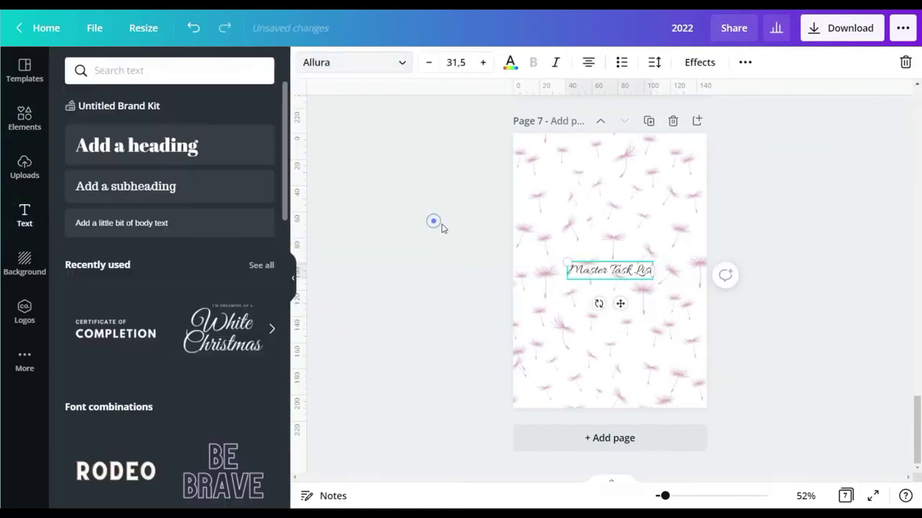
Check the Goals heading's text settings and set the Master Task List heading's font size to 80.
scroll(440, 226, up, 7)
click(634, 333)
scroll(627, 331, down, 6)
click(617, 326)
click(456, 62)
scroll(461, 158, down, 3)
click(461, 236)
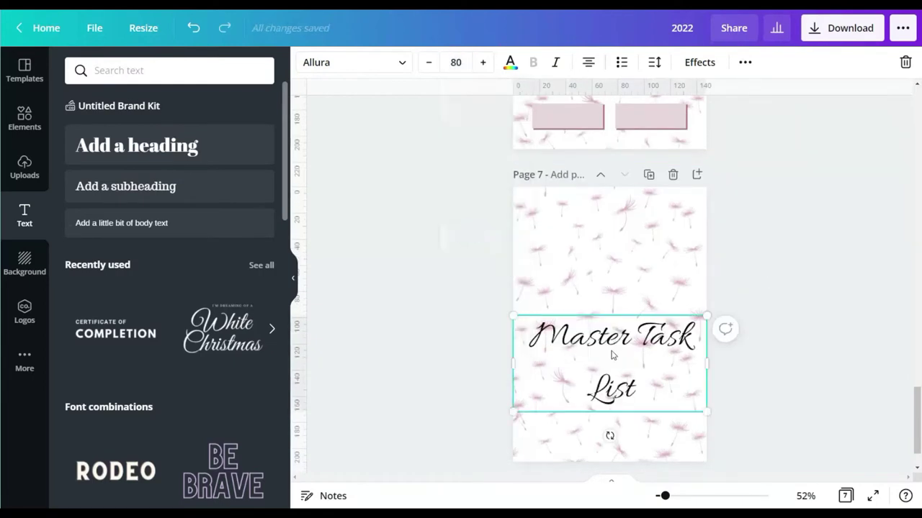
Reduce the Master Task List heading's font size through 72 and 70 to 68 to fit it on one line.
click(456, 62)
click(468, 203)
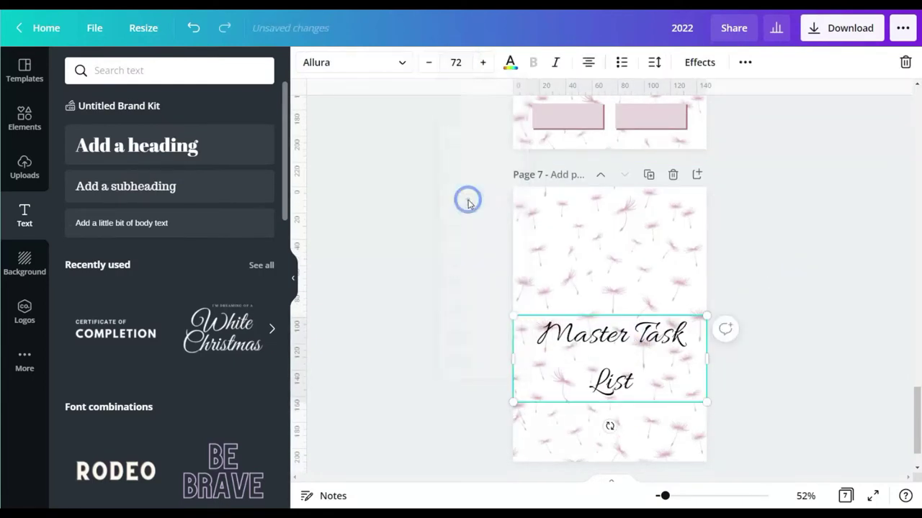
click(469, 62)
text(70)
key(Return)
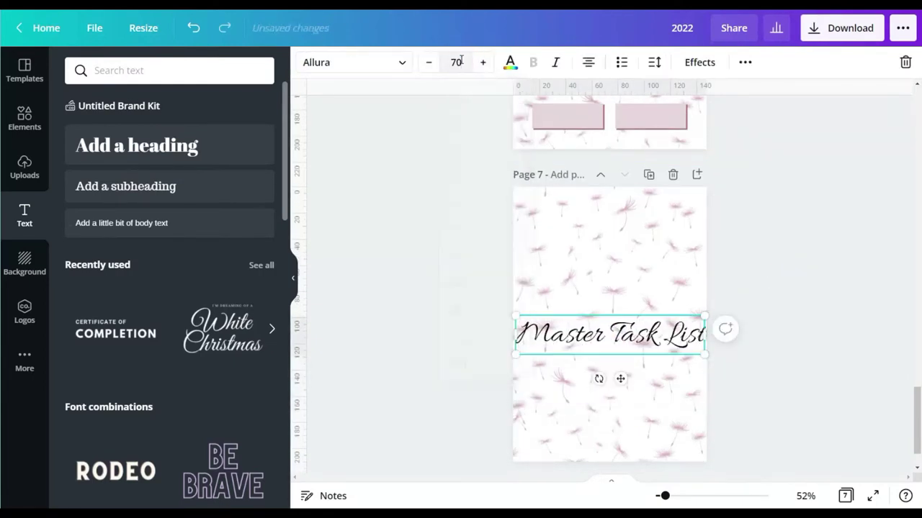
click(461, 62)
text(68)
key(Return)
Move the Master Task List heading to the top of page 7 and set its font size to 64.
drag(620, 378, 622, 255)
click(813, 255)
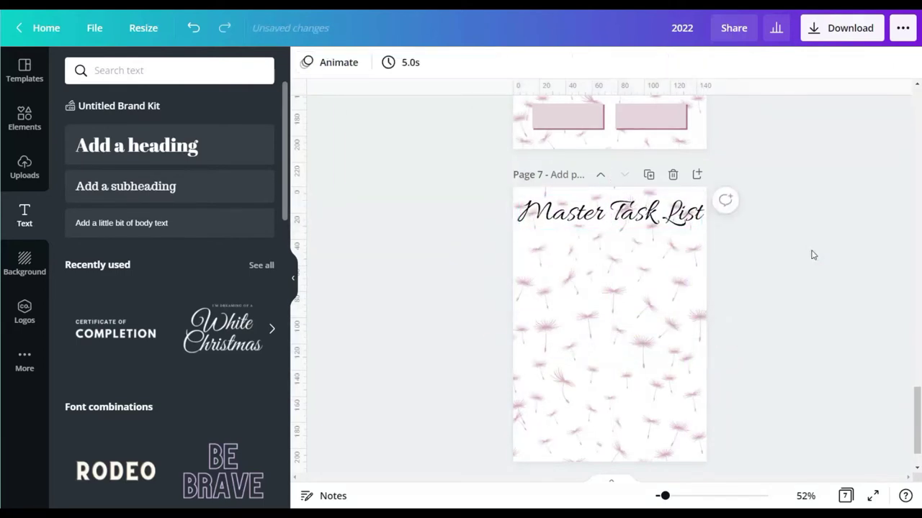
scroll(808, 255, up, 5)
scroll(769, 254, down, 4)
click(641, 265)
click(461, 62)
scroll(452, 233, down, 4)
click(450, 232)
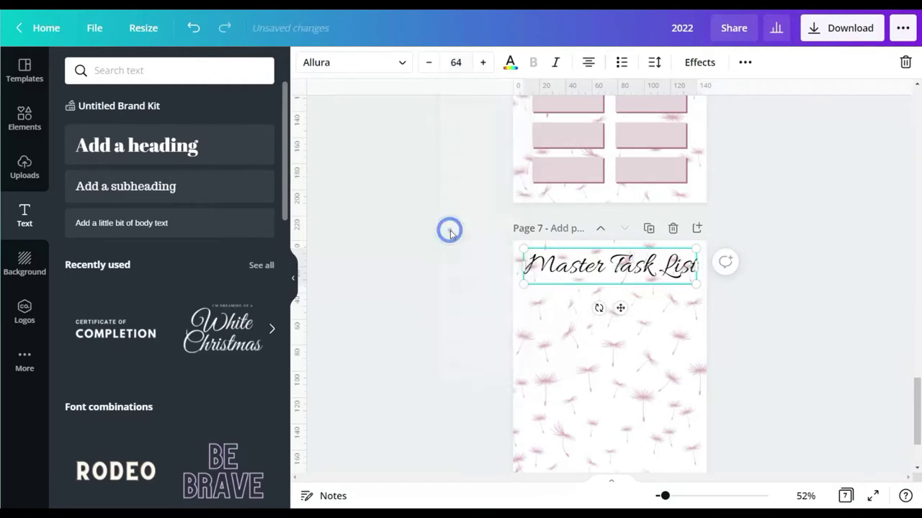
click(855, 286)
Add a square below the Master Task List heading and stretch it to about 118 × 162 mm within the page margins.
click(24, 119)
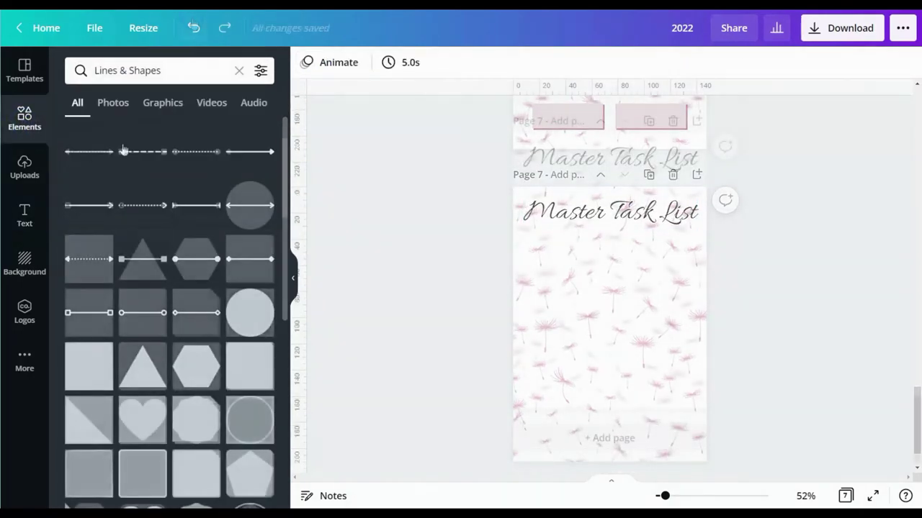
click(94, 261)
drag(556, 211, 530, 192)
drag(597, 190, 597, 177)
drag(660, 251, 687, 251)
drag(610, 324, 612, 389)
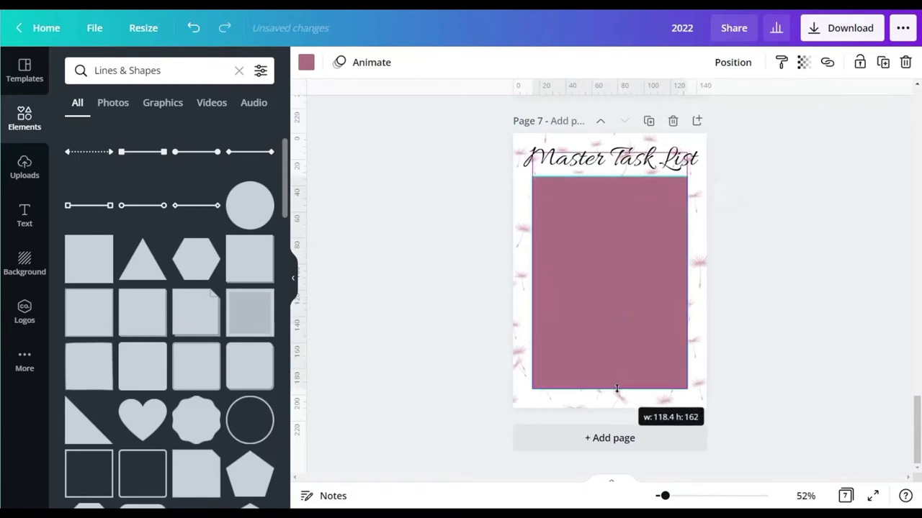
Recolour the large rectangle on page 7 light pink and make it partly transparent.
click(306, 62)
click(223, 134)
click(611, 278)
click(803, 62)
drag(758, 103, 749, 103)
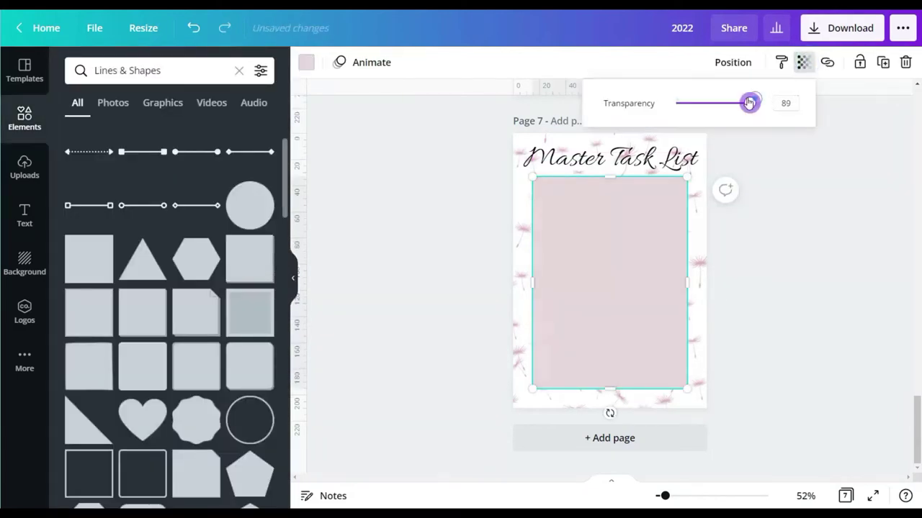
click(795, 216)
scroll(795, 214, up, 1)
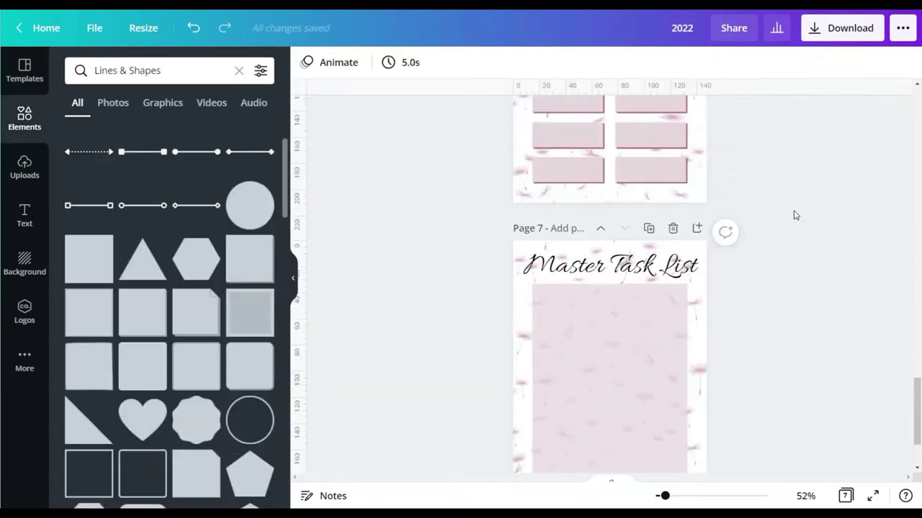
Try a darker mauve fill with much stronger transparency on the large rectangle, and undo it.
scroll(795, 214, down, 1)
click(633, 224)
click(306, 62)
click(151, 133)
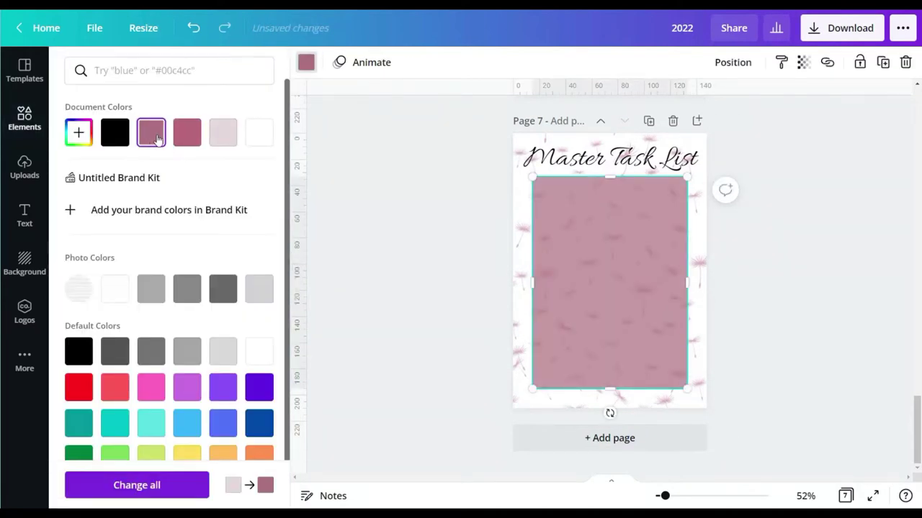
click(803, 61)
drag(750, 103, 695, 103)
click(864, 238)
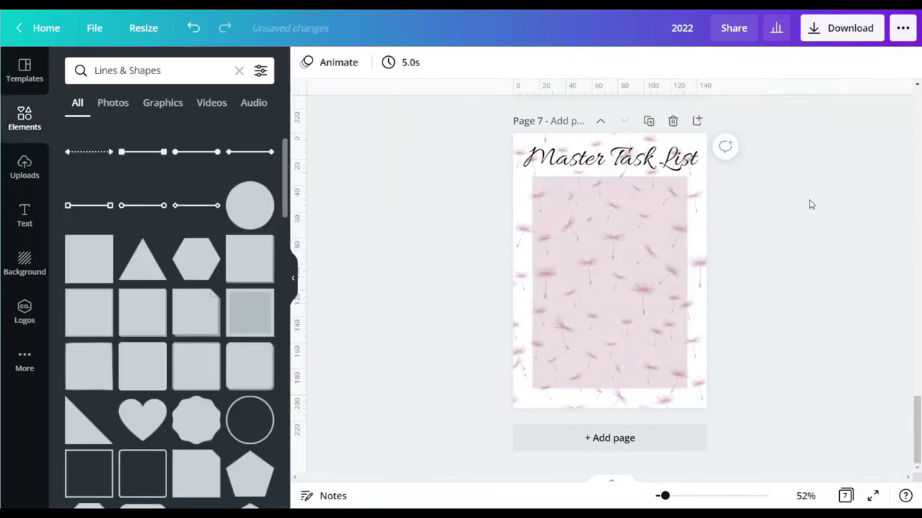
click(192, 29)
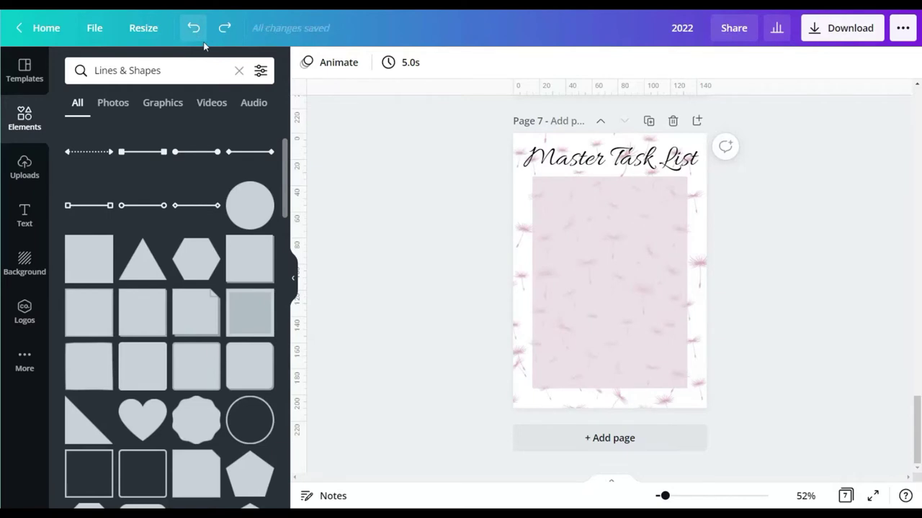
Fill the large rectangle on page 7 with white and set its transparency to about 60.
click(560, 236)
click(257, 132)
click(804, 62)
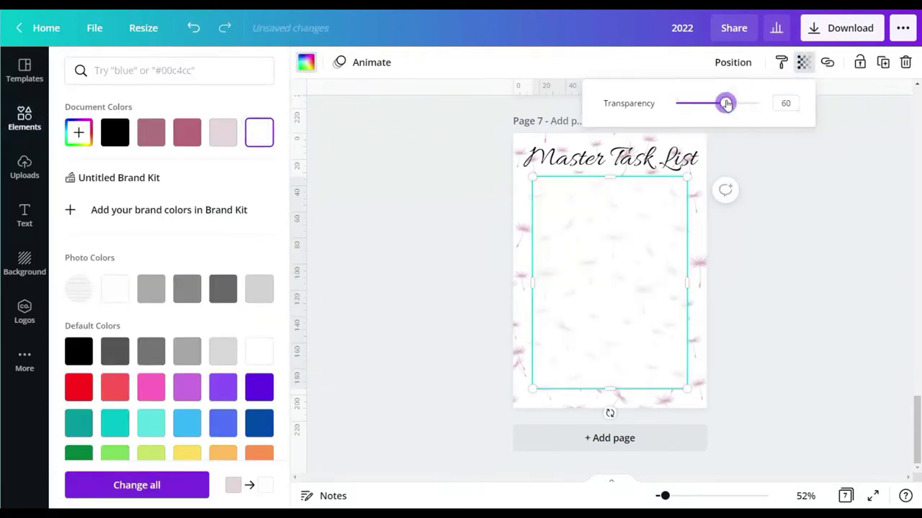
click(792, 180)
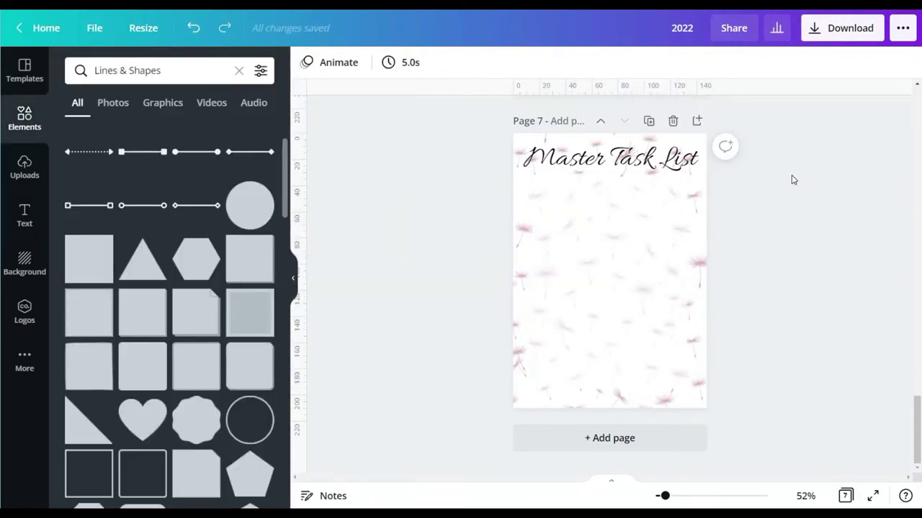
Add a plain horizontal line about 118 mm long, spanning the rectangle's width, and move it up beneath the Master Task List heading.
scroll(144, 164, up, 2)
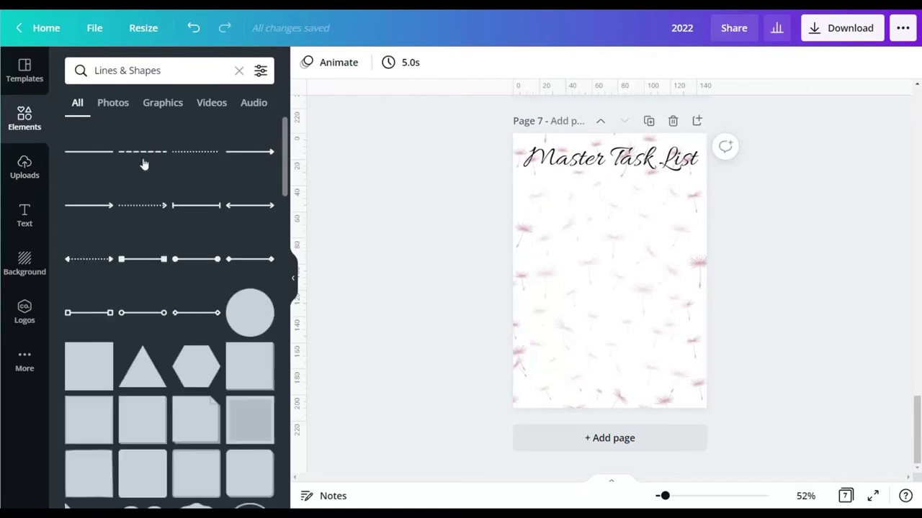
click(77, 153)
drag(644, 267, 684, 267)
drag(578, 268, 535, 270)
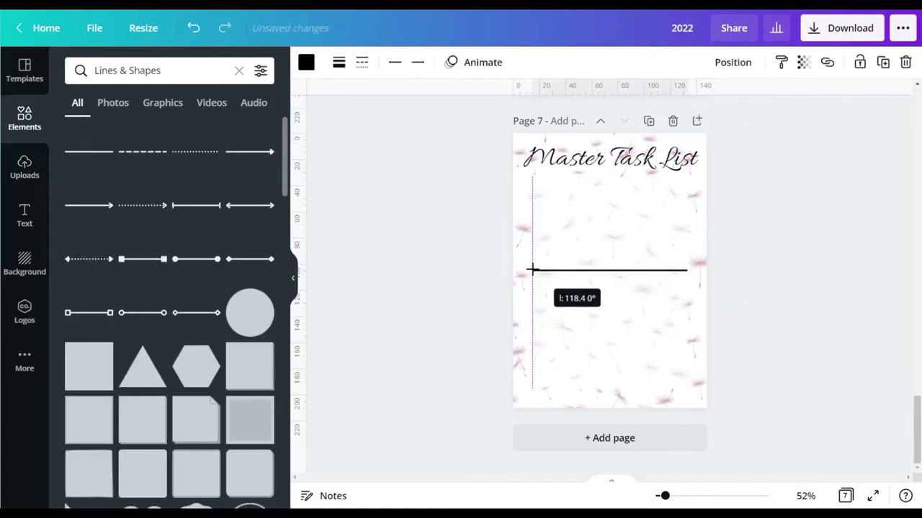
drag(617, 296, 618, 203)
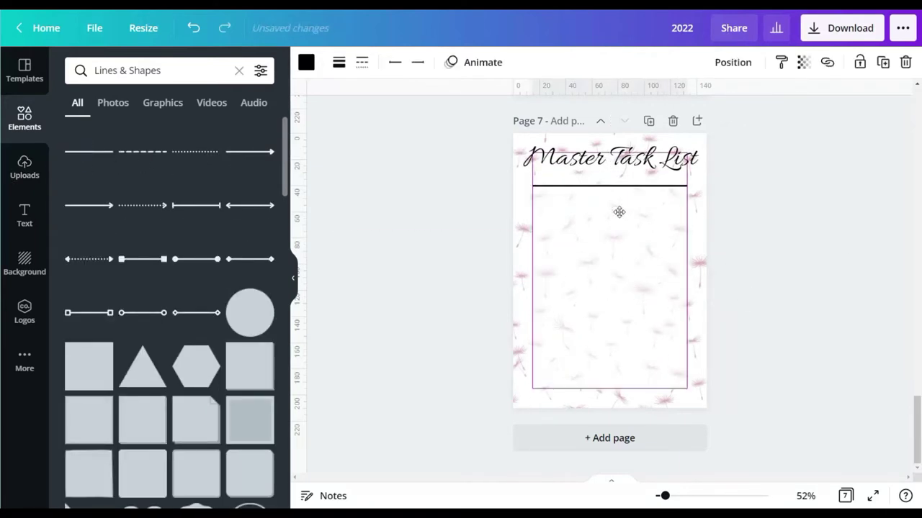
Set the line weight of the horizontal line beneath the Master Task List heading to 1.
click(338, 62)
drag(419, 104, 410, 105)
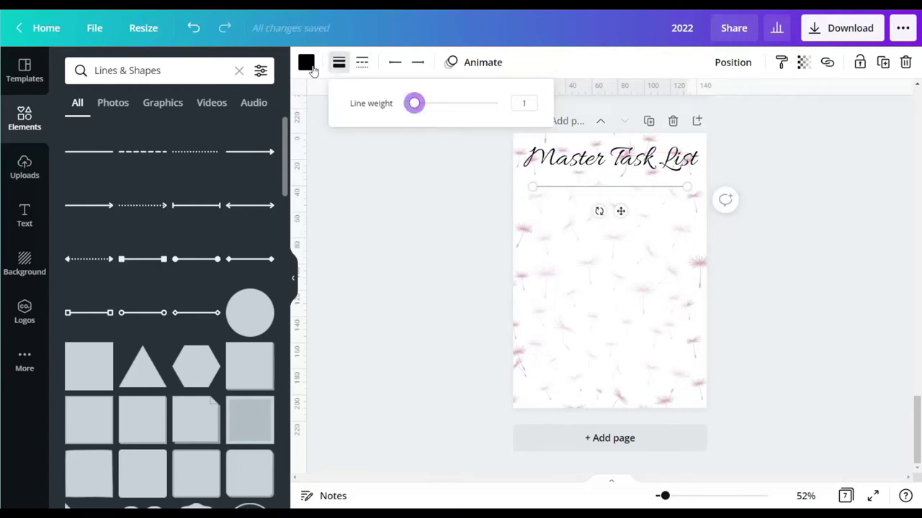
click(392, 181)
click(579, 187)
click(726, 62)
click(806, 214)
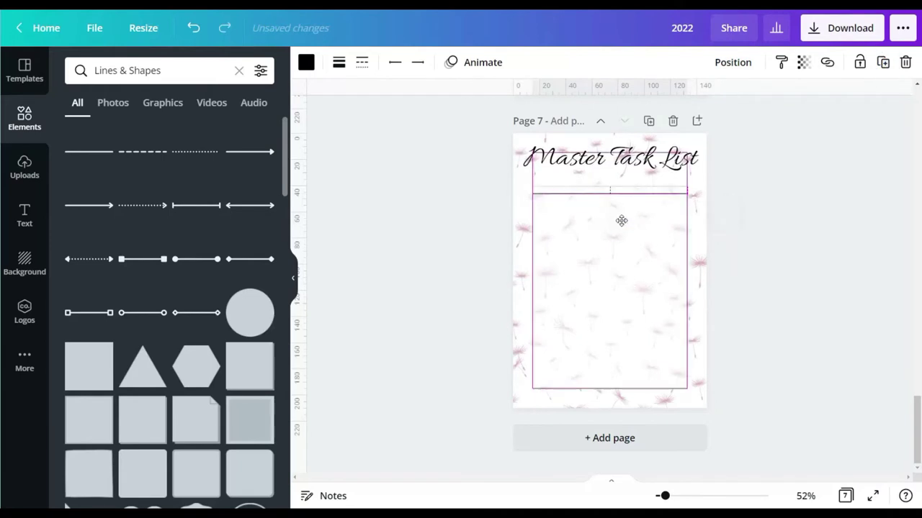
Duplicate the thin line repeatedly beneath the Master Task List heading, spacing the copies about 5 mm apart down to mid-page.
drag(622, 227, 625, 258)
click(682, 496)
key(ctrl+d)
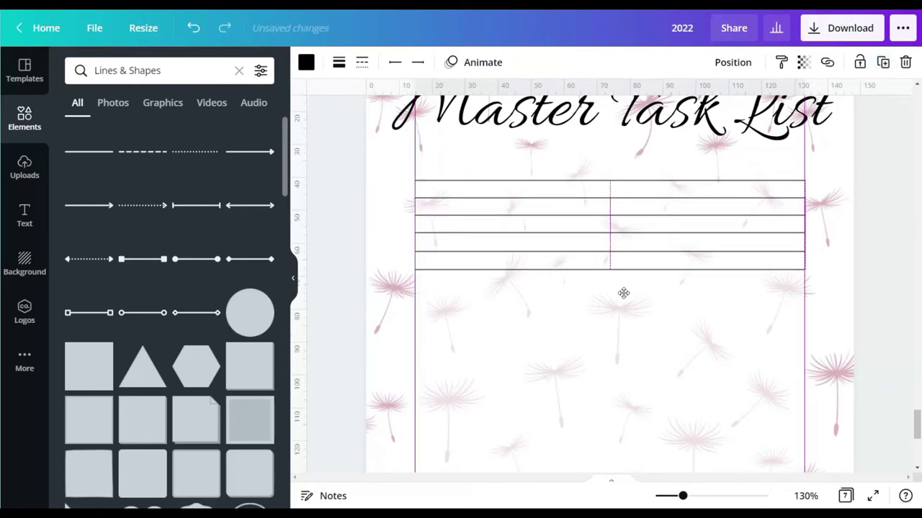
click(883, 62)
drag(624, 293, 607, 398)
click(883, 62)
key(ctrl+d)
key(ctrl+d)
key(ctrl+d)
key(ctrl+d)
key(ctrl+d)
key(ctrl+d)
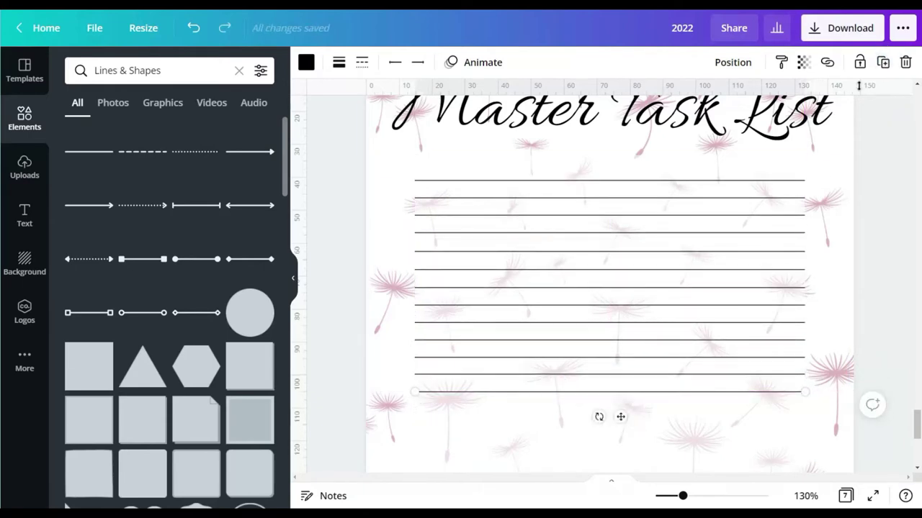
Continue duplicating the line at the same spacing down to about 190 mm on the page, aligned with the lines above.
scroll(816, 238, down, 3)
drag(637, 327, 627, 325)
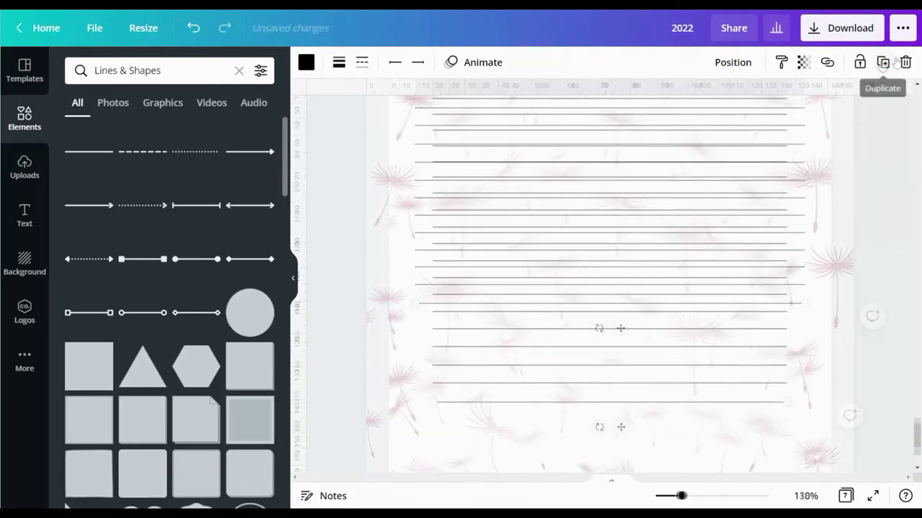
key(ctrl+d)
drag(633, 461, 619, 463)
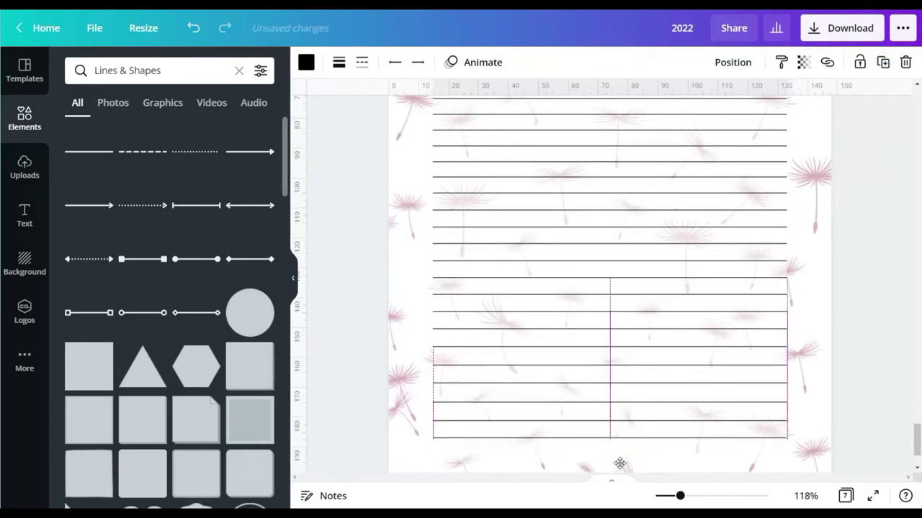
scroll(710, 465, down, 2)
drag(822, 366, 806, 369)
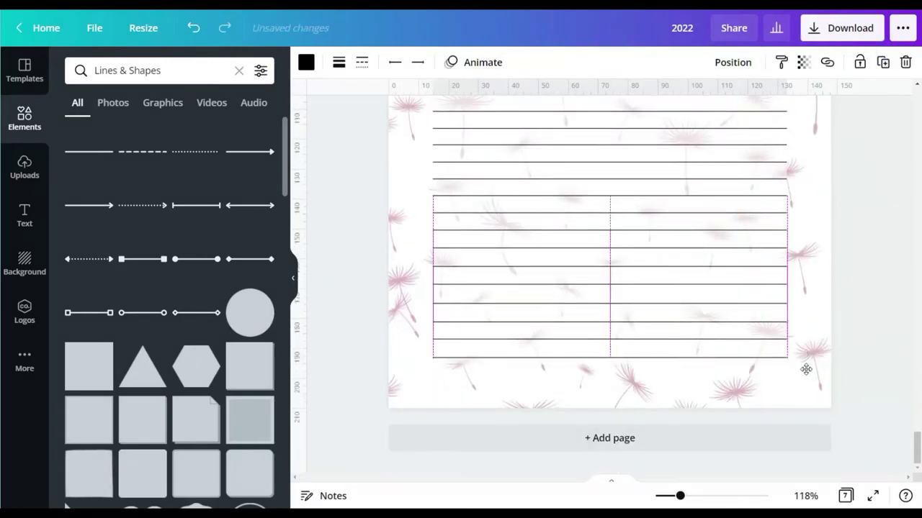
scroll(806, 369, down, 5)
click(808, 284)
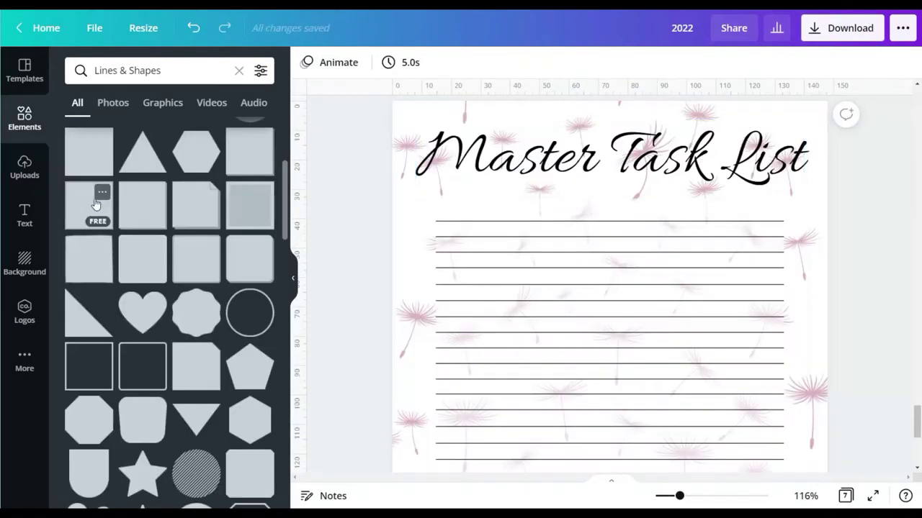
Add a square shape, shrink it to about 4 mm and place it as a checkbox at the left end of the second line.
click(88, 151)
drag(494, 288, 595, 398)
drag(659, 435, 524, 224)
click(457, 194)
drag(596, 322, 449, 243)
click(474, 212)
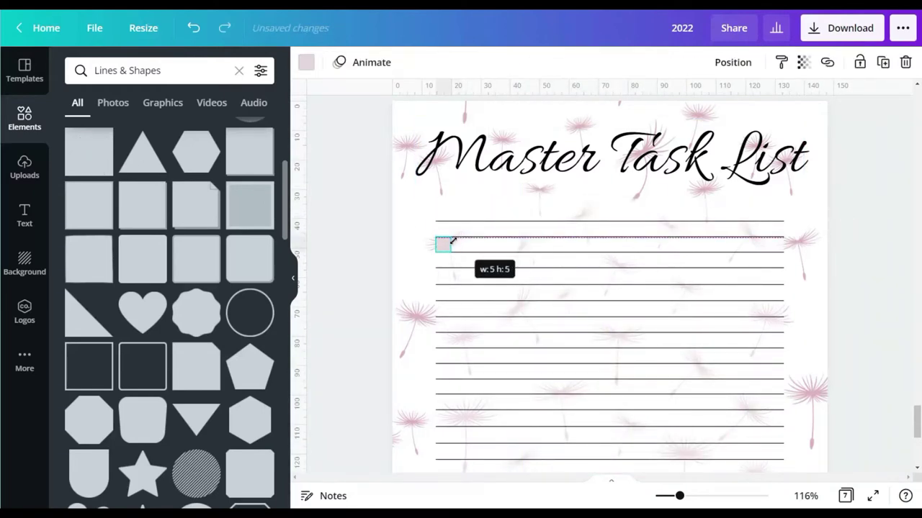
click(432, 267)
Duplicate the small checkbox square and align the copies at the left ends of the first several lines.
click(441, 245)
click(883, 62)
drag(468, 292, 454, 325)
click(883, 62)
click(883, 62)
click(882, 62)
click(805, 496)
click(805, 434)
scroll(816, 353, down, 2)
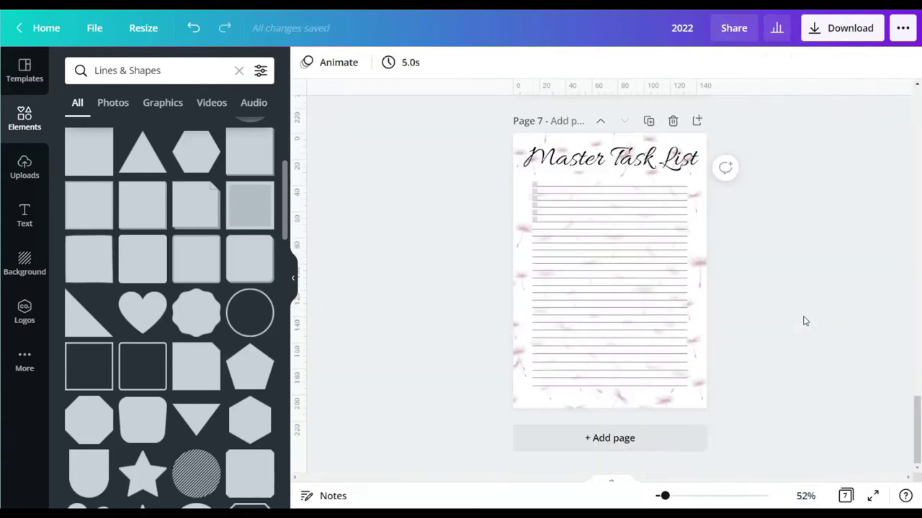
Align the lowest checkbox square with the column and fill it with the darker pink #DDBEC6.
scroll(377, 226, up, 5)
drag(396, 264, 374, 265)
click(307, 63)
click(78, 132)
click(100, 175)
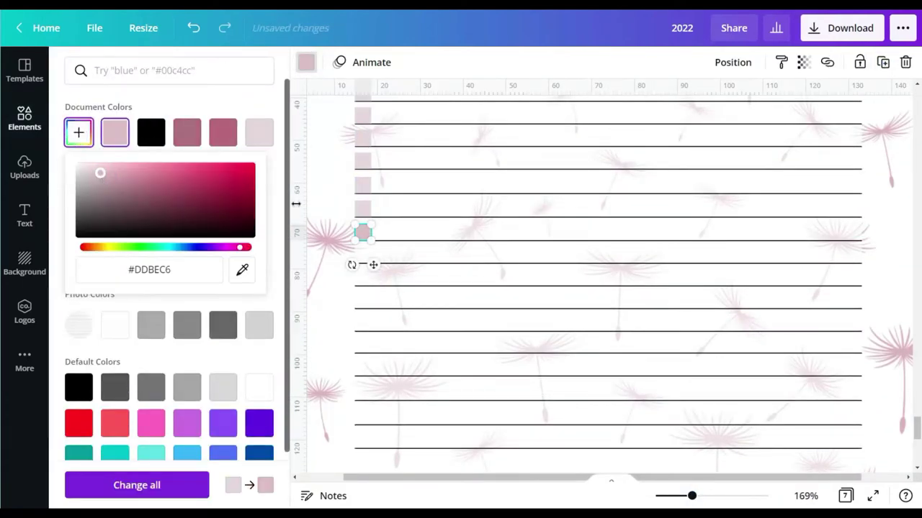
click(334, 183)
Recolour all the remaining checkbox squares above with the same darker pink document colour.
click(361, 210)
click(116, 134)
click(365, 184)
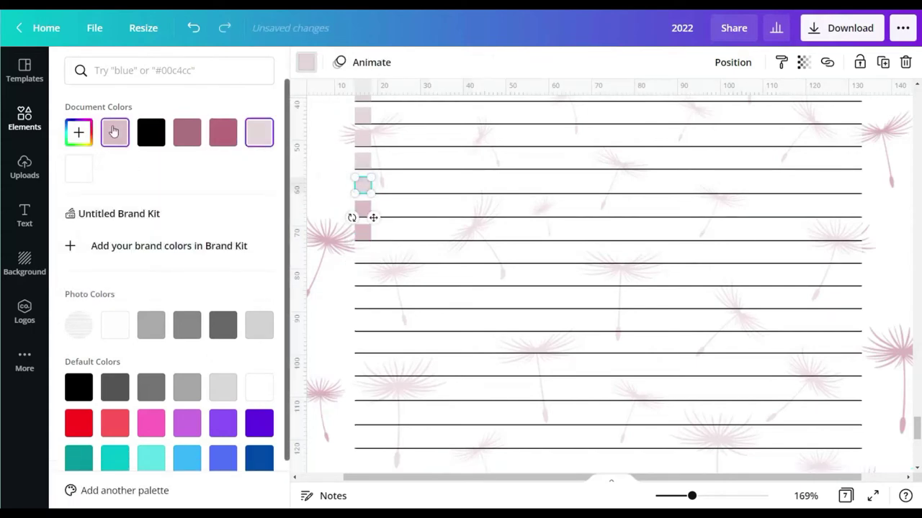
click(114, 132)
click(363, 138)
click(119, 135)
click(363, 161)
click(123, 136)
click(363, 115)
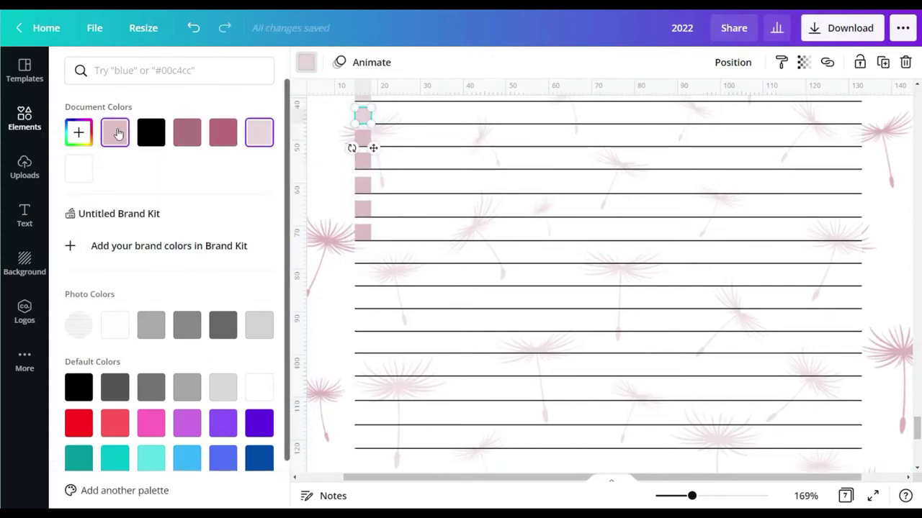
click(118, 134)
scroll(362, 188, up, 2)
click(362, 197)
click(117, 134)
scroll(461, 190, down, 2)
click(806, 495)
click(770, 432)
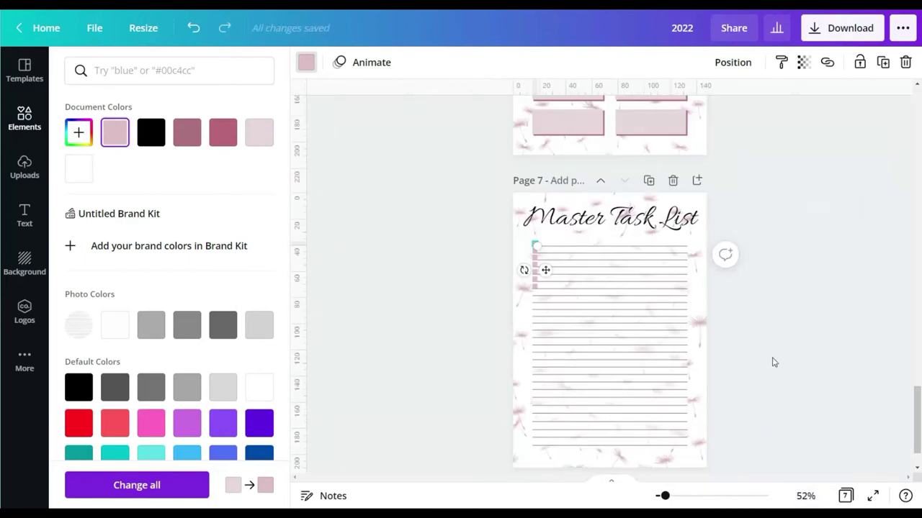
Duplicate the darker pink checkbox square onto the remaining task lines down to the end of the list.
click(685, 496)
scroll(436, 257, down, 1)
click(408, 282)
click(882, 64)
drag(419, 322, 420, 330)
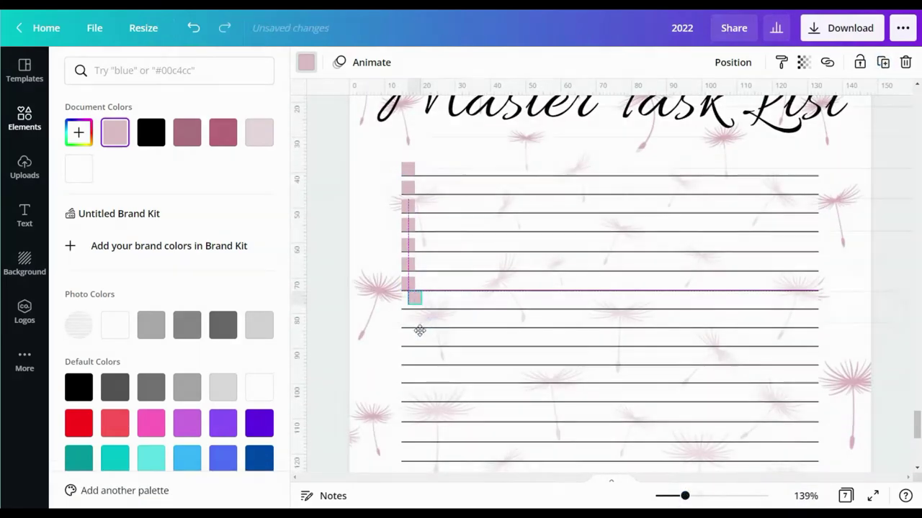
drag(420, 330, 413, 336)
click(882, 62)
drag(436, 352, 419, 350)
drag(428, 282, 405, 285)
click(882, 62)
drag(431, 311, 408, 314)
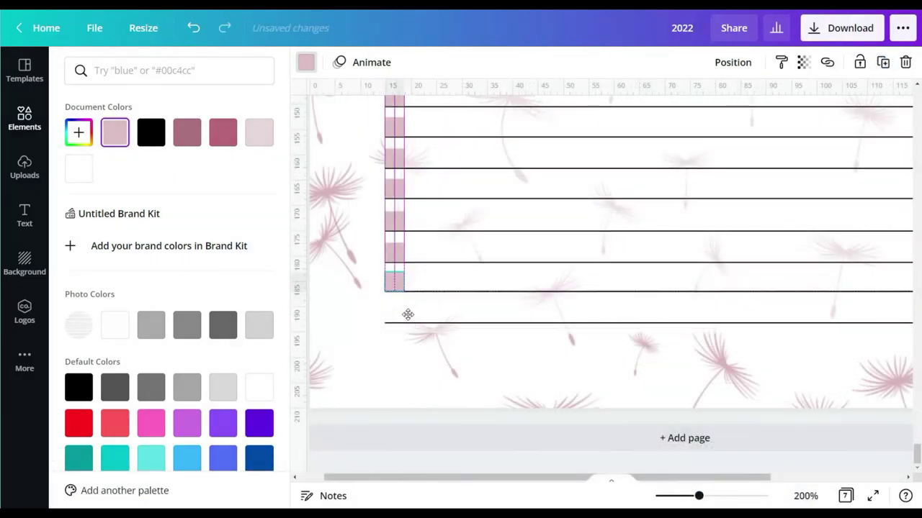
click(882, 62)
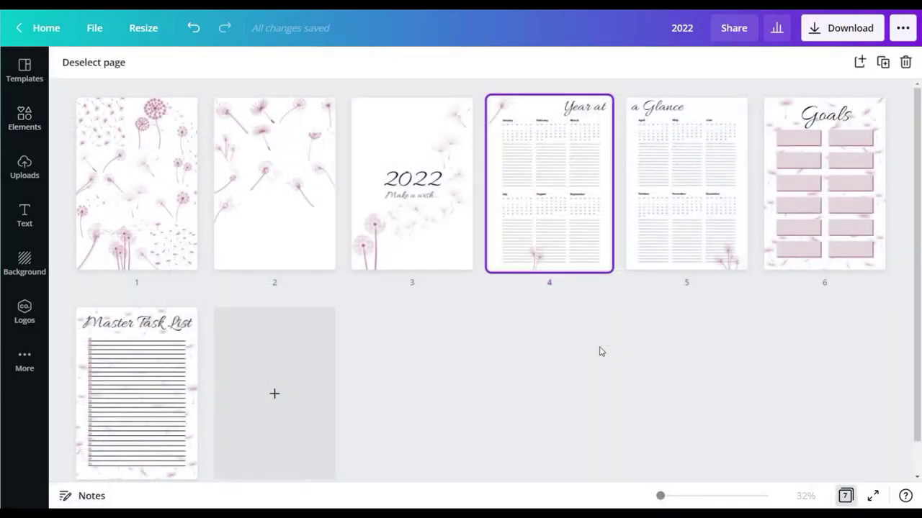
Widen the gap between the two words of the "Year at" heading on page 4 and reposition the heading.
scroll(601, 351, down, 1)
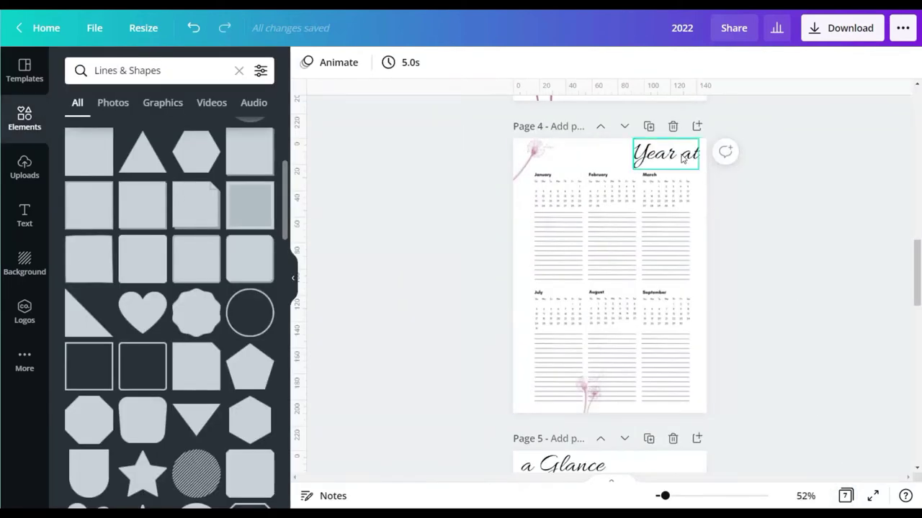
drag(672, 193, 674, 195)
click(757, 211)
Widen the gap between the words of the "a Glance" heading on page 5 and enlarge its text box to fit one line.
scroll(756, 211, down, 2)
click(538, 303)
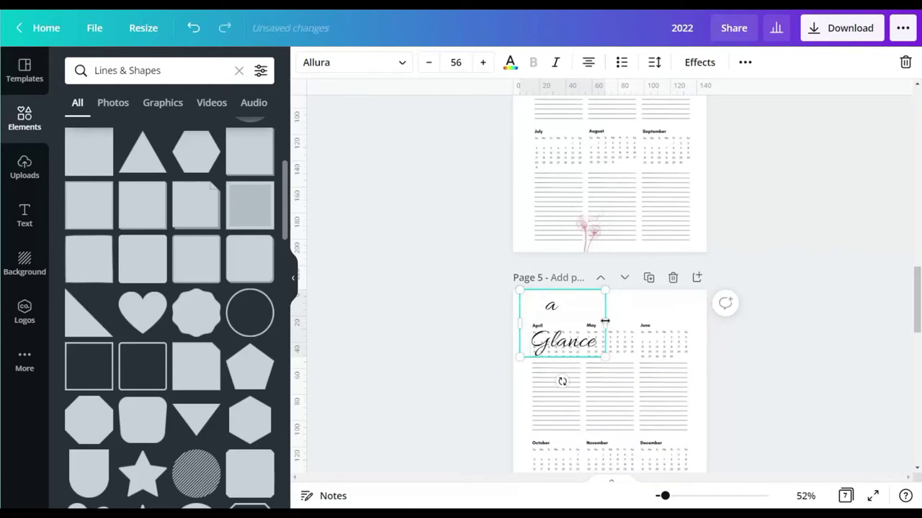
drag(604, 320, 625, 320)
click(755, 235)
Shift the "Year at" heading on page 4 slightly to the left.
scroll(754, 234, up, 2)
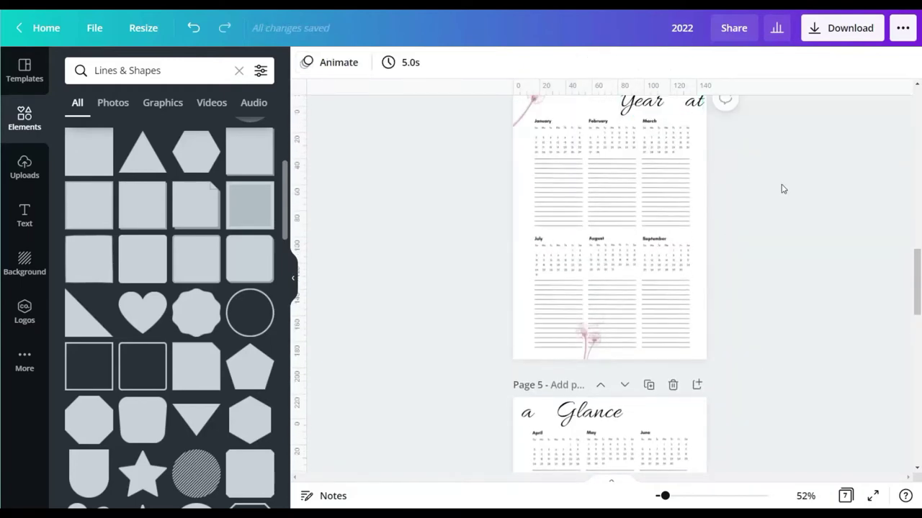
scroll(783, 189, up, 1)
drag(655, 154, 652, 169)
click(825, 220)
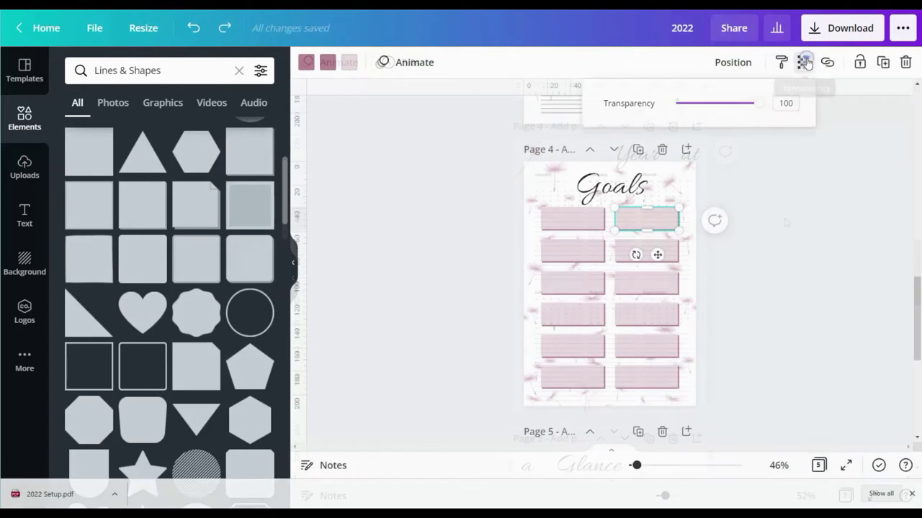
Set the transparency of the four boxes in the top two rows of the Goals page to 70.
drag(757, 103, 738, 104)
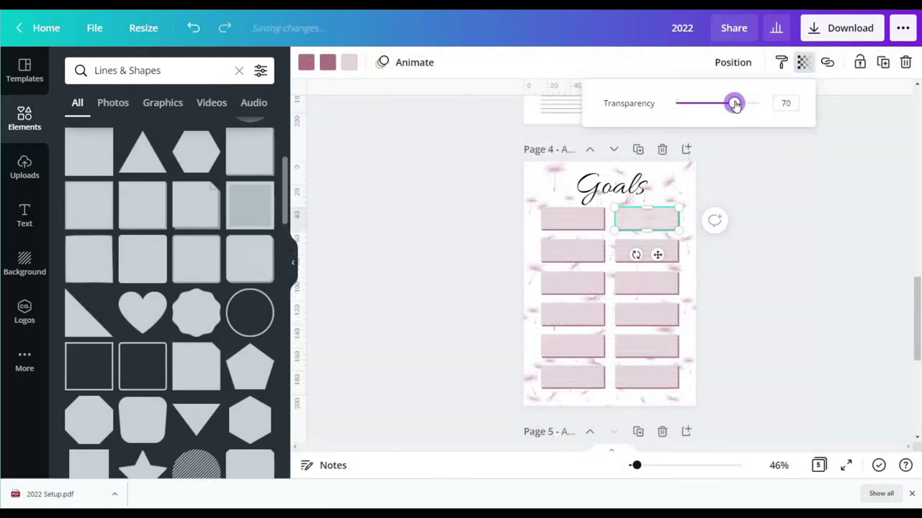
click(566, 219)
click(803, 62)
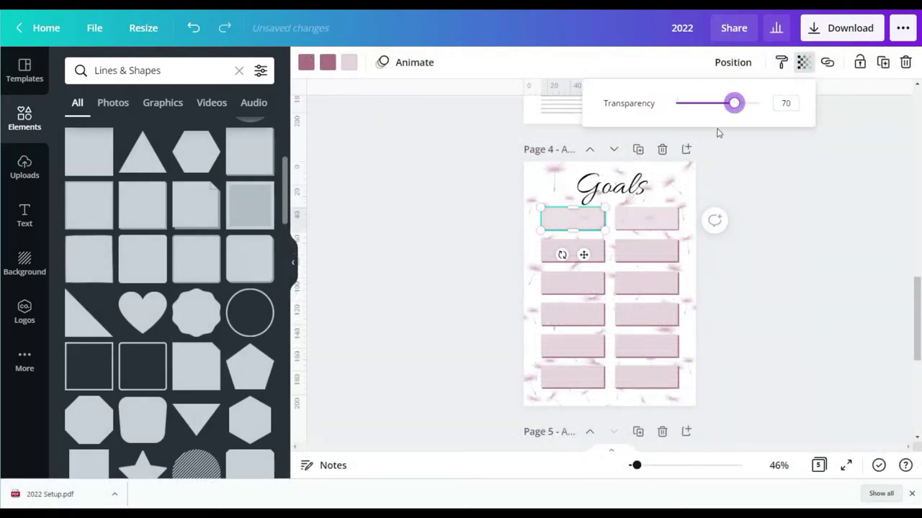
click(646, 250)
click(803, 62)
click(783, 105)
click(572, 250)
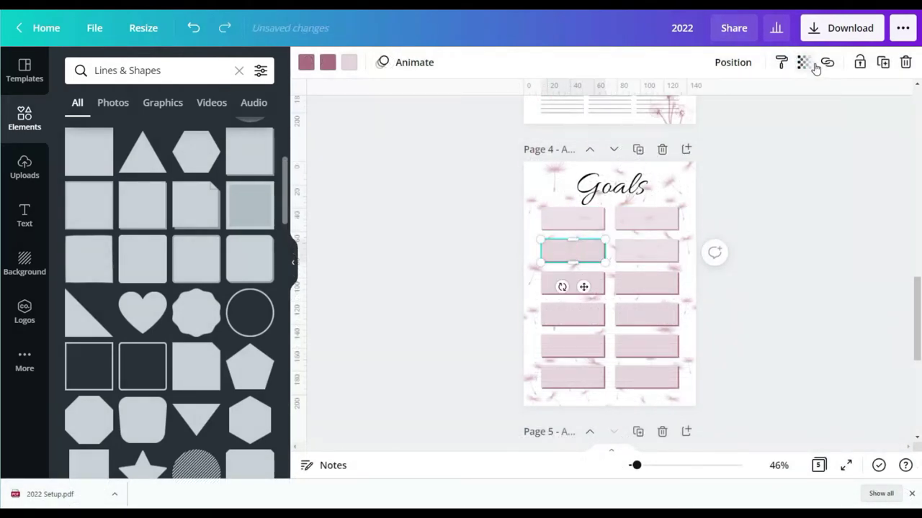
click(804, 61)
click(792, 103)
Set the transparency of the four boxes in the third and fourth rows of the Goals page to 70.
click(645, 283)
click(804, 62)
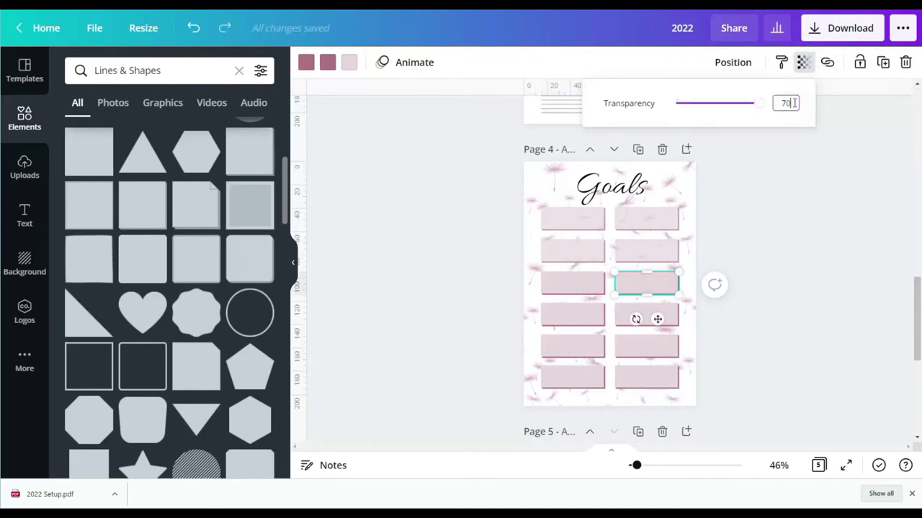
text(70)
click(572, 283)
click(804, 62)
click(785, 103)
text(70)
click(646, 315)
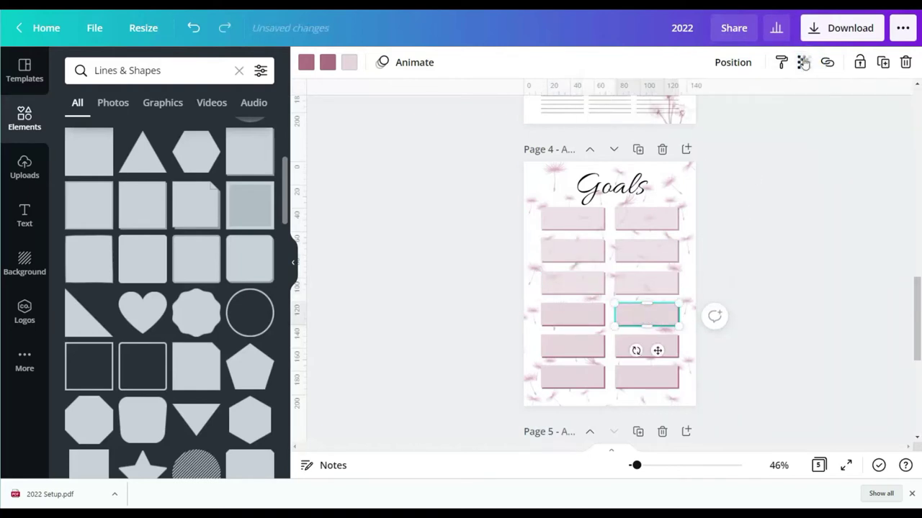
click(805, 62)
click(785, 103)
click(573, 315)
click(804, 62)
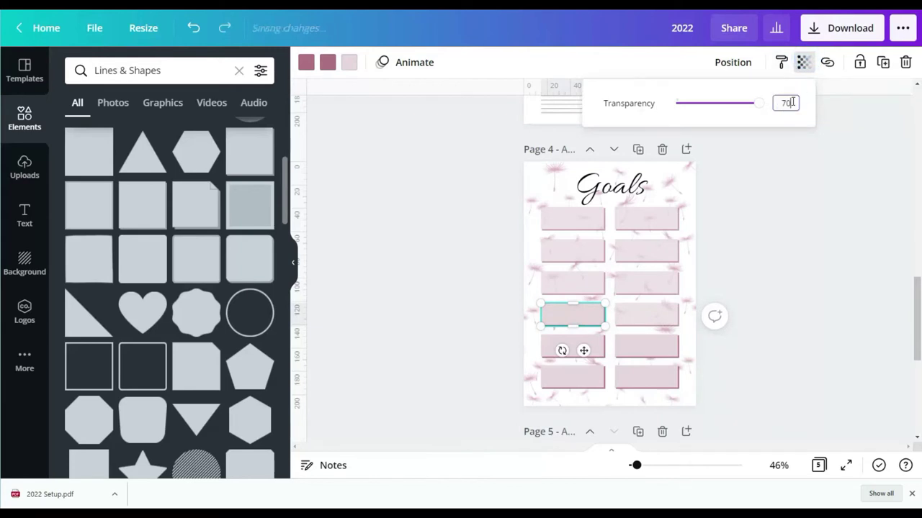
Set the transparency of the four boxes in the bottom two rows of the Goals page to 70.
click(646, 347)
click(804, 62)
click(785, 103)
text(70)
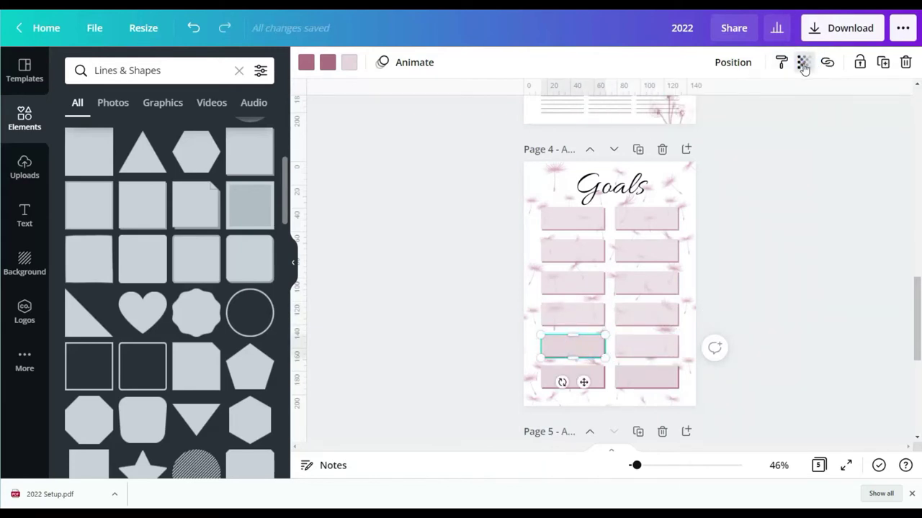
click(646, 377)
click(804, 62)
click(787, 103)
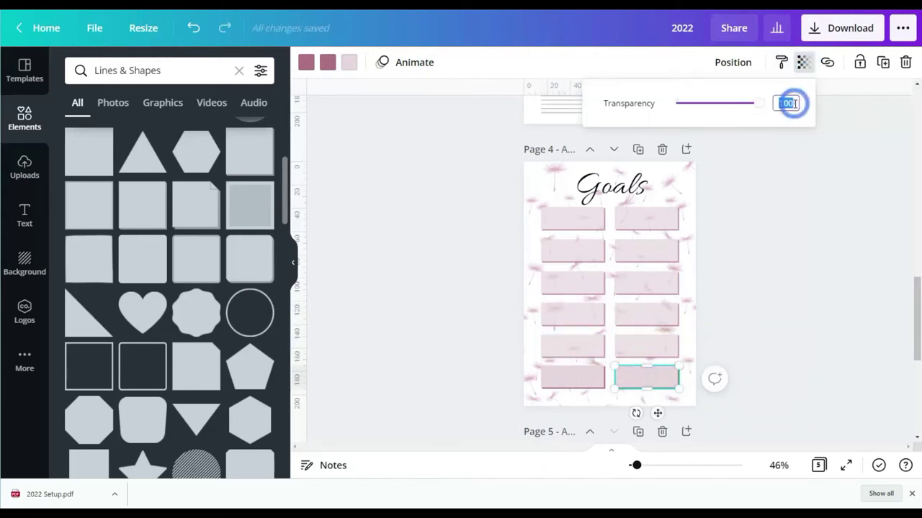
click(574, 377)
click(805, 62)
click(785, 103)
click(787, 225)
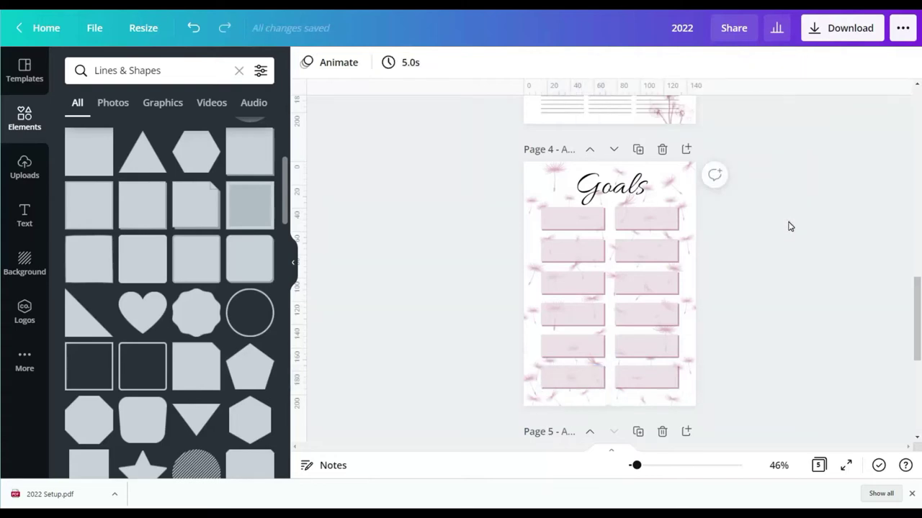
Show the overview of all pages and close the browser's download bar.
scroll(792, 260, down, 5)
click(818, 466)
click(911, 494)
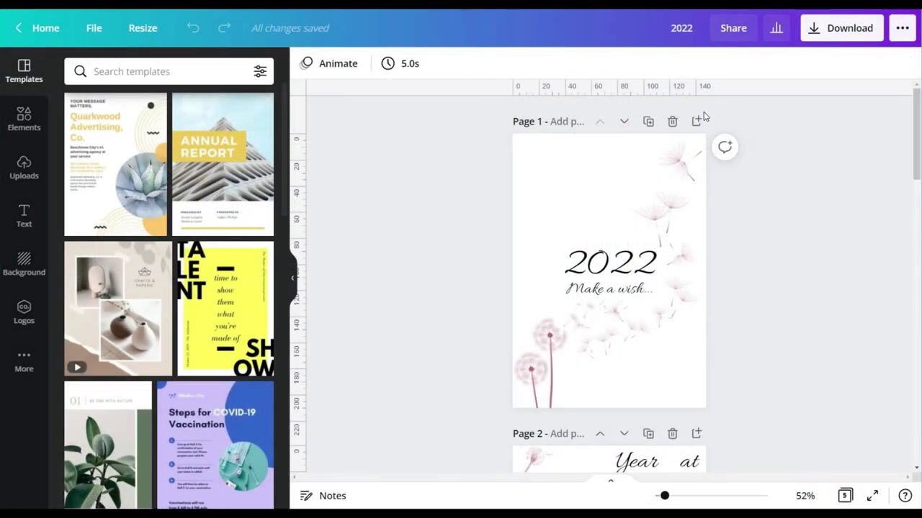
Insert a blank page after the 2022 cover and another after the first "Year at a Glance" page.
click(697, 121)
scroll(674, 150, down, 5)
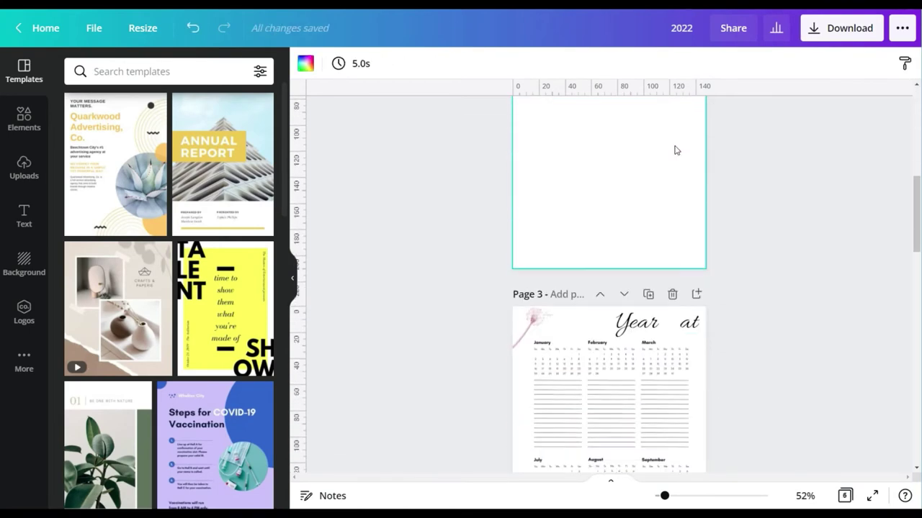
scroll(672, 144, up, 1)
click(697, 132)
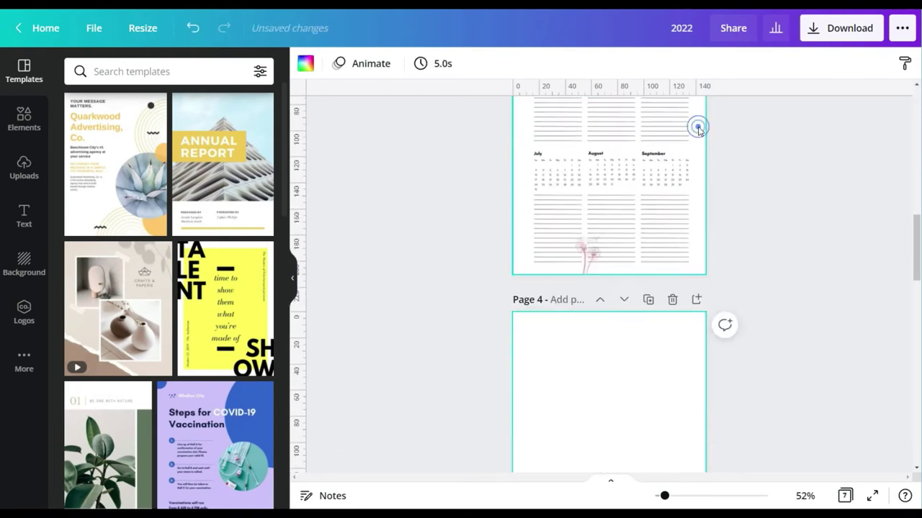
Insert a blank page after each of the second "Year at a Glance" page, the Goals page and the Master Task List page.
scroll(682, 178, down, 5)
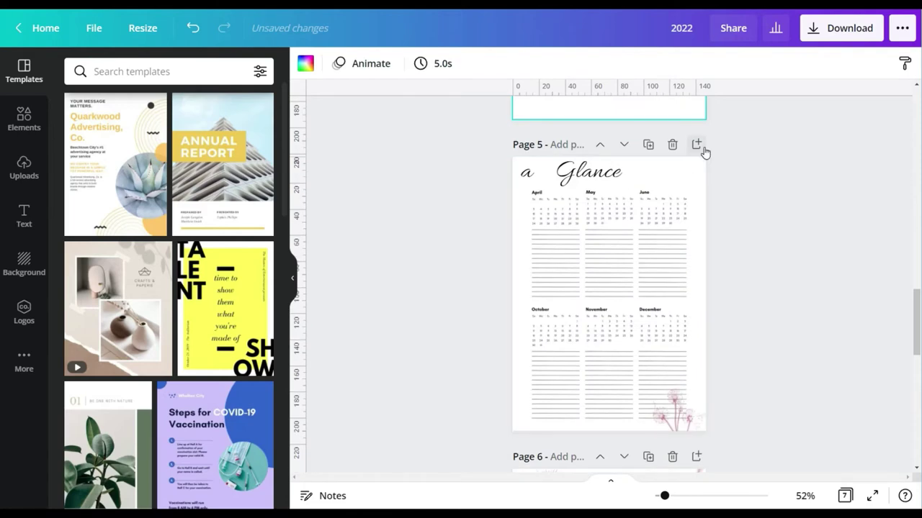
click(699, 144)
scroll(697, 146, down, 4)
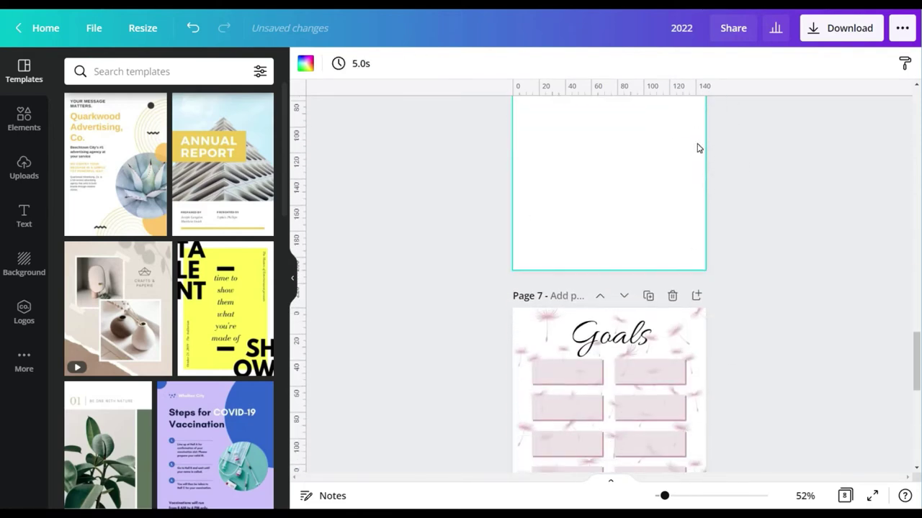
click(697, 136)
scroll(695, 139, down, 5)
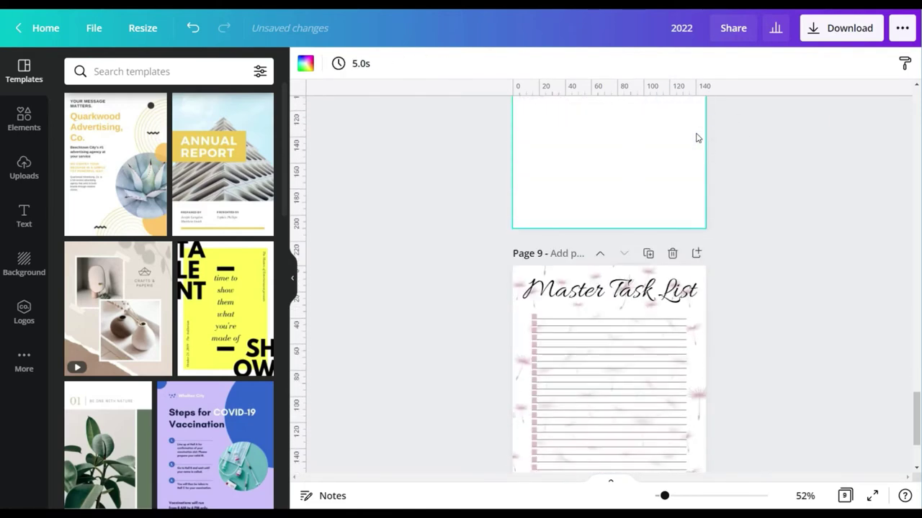
click(696, 147)
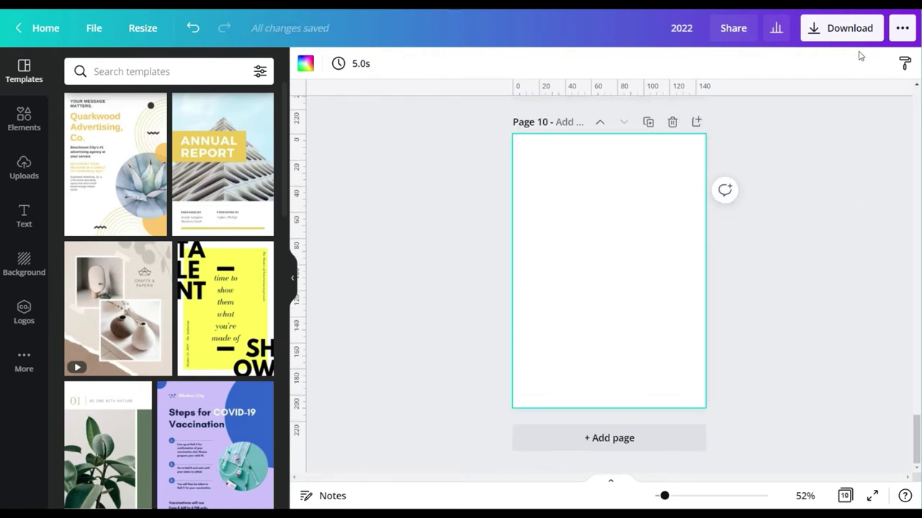
Download all 10 pages of the planner as a PDF Print file.
click(852, 29)
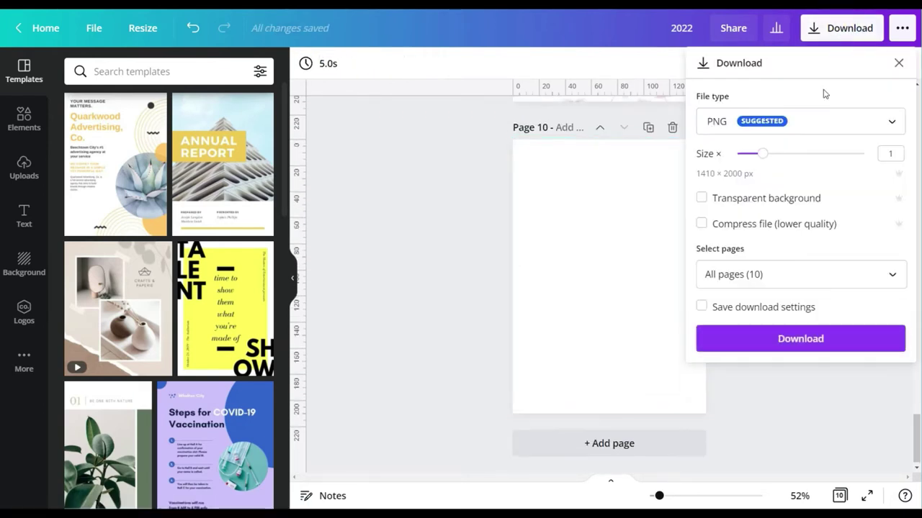
click(798, 122)
click(762, 240)
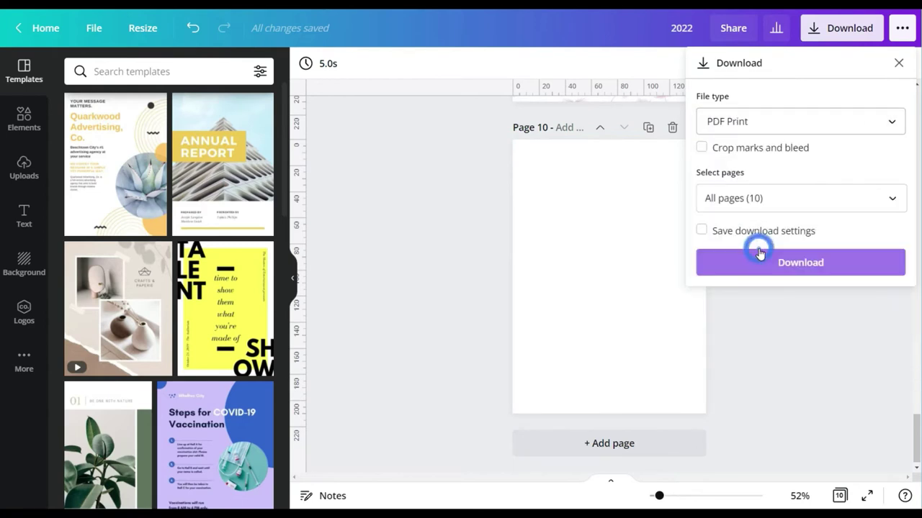
click(767, 267)
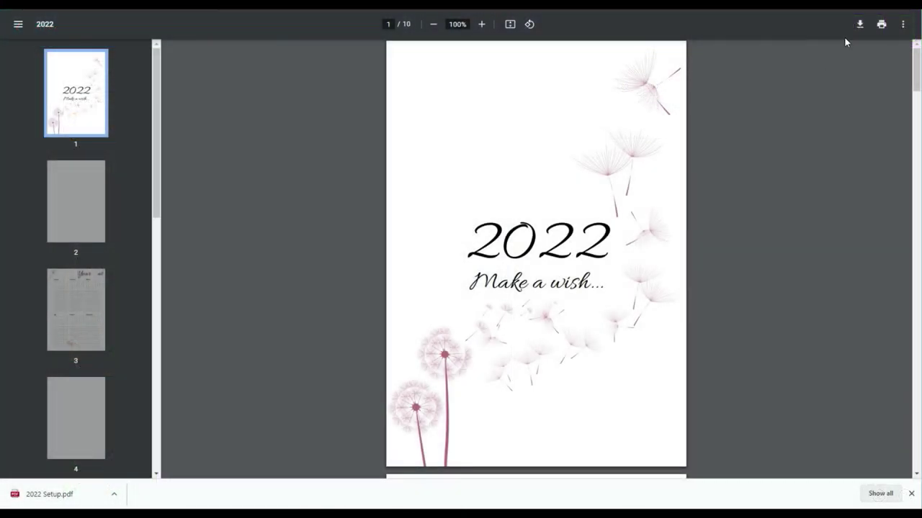
In the browser's PDF viewer, print only page 1 of the 2022 PDF on A4, 2 pages per sheet, scaled to fit the paper.
click(883, 26)
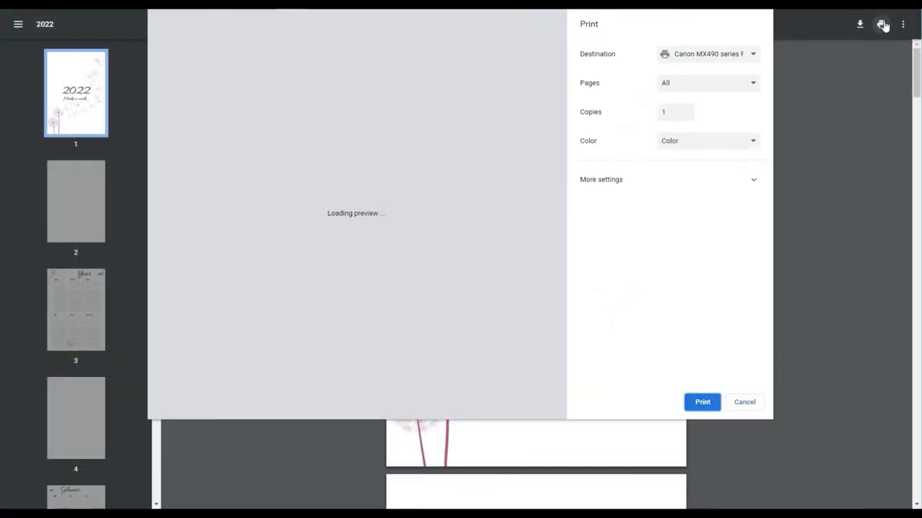
click(708, 83)
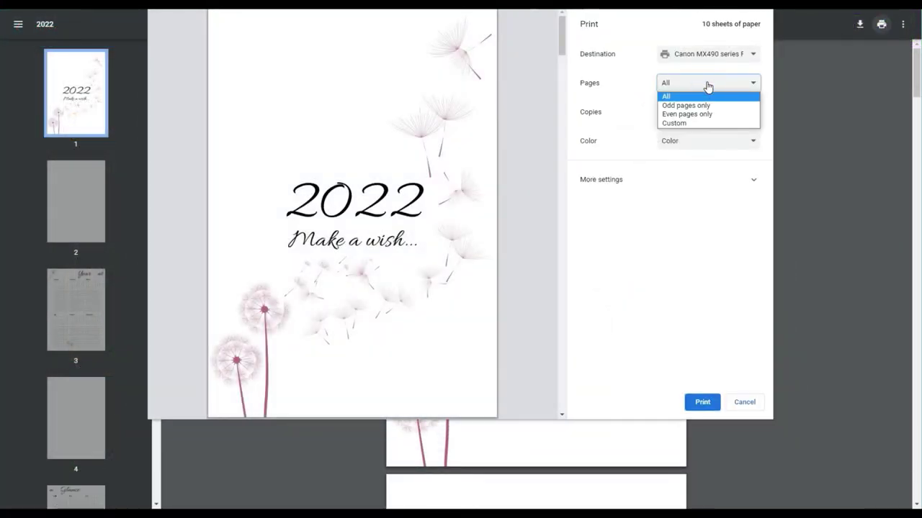
click(683, 124)
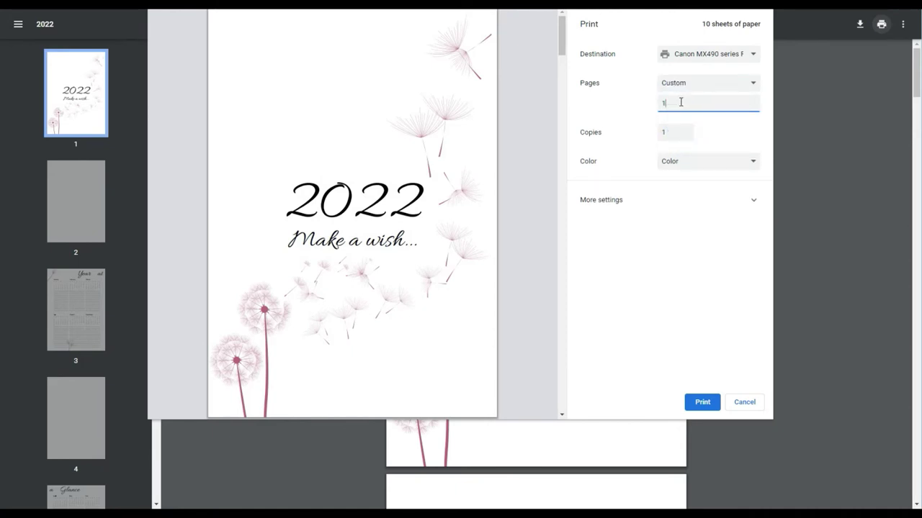
click(718, 199)
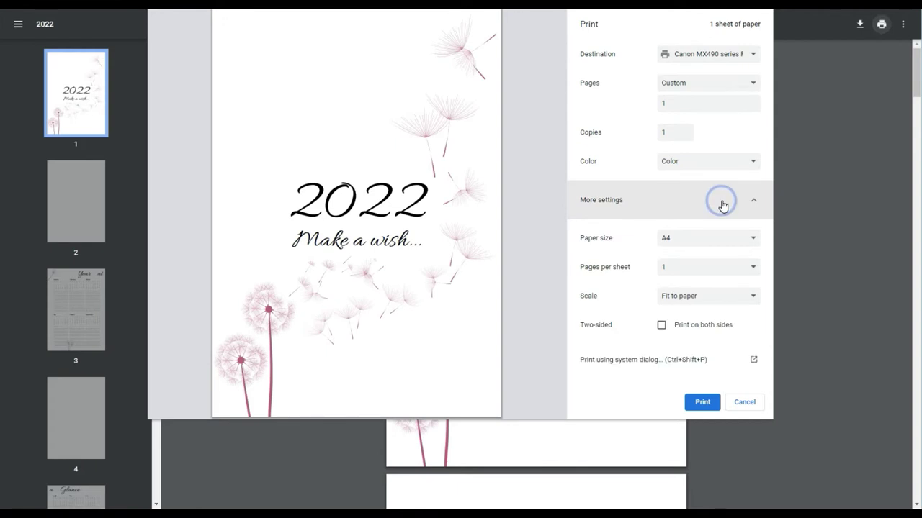
click(709, 268)
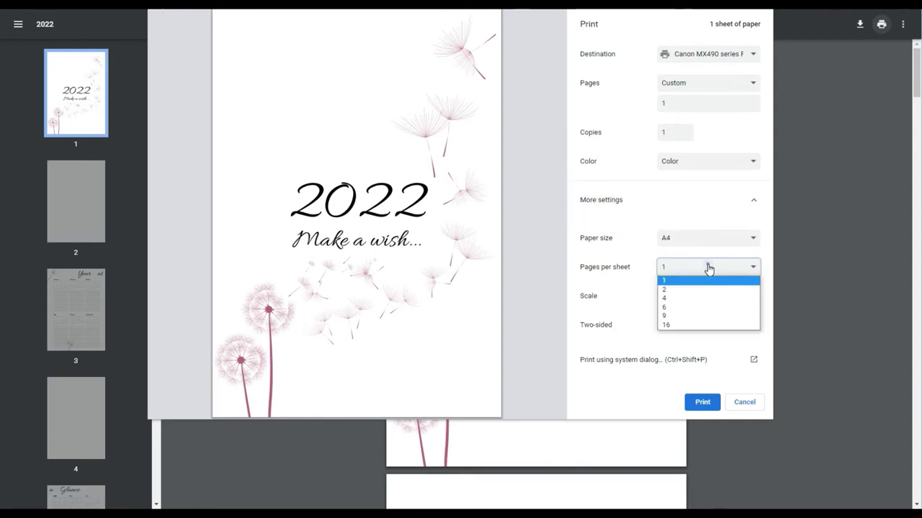
click(673, 290)
click(670, 297)
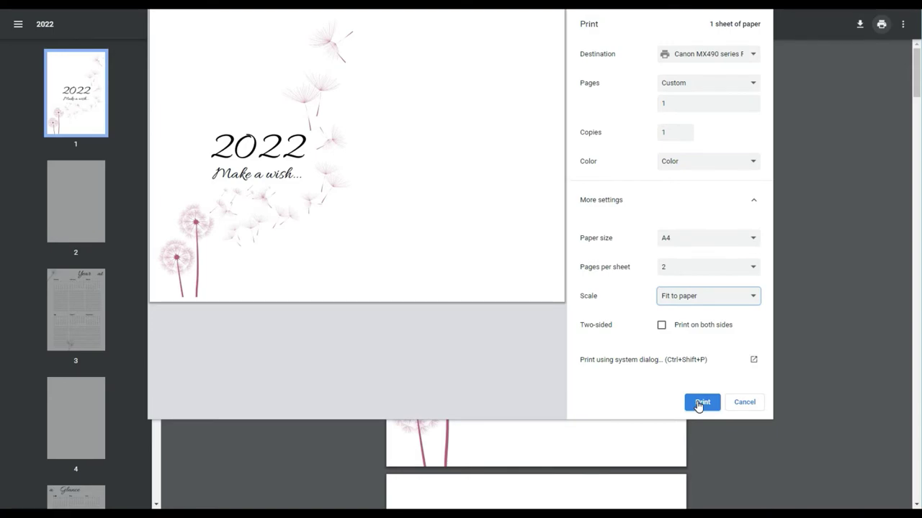
click(700, 403)
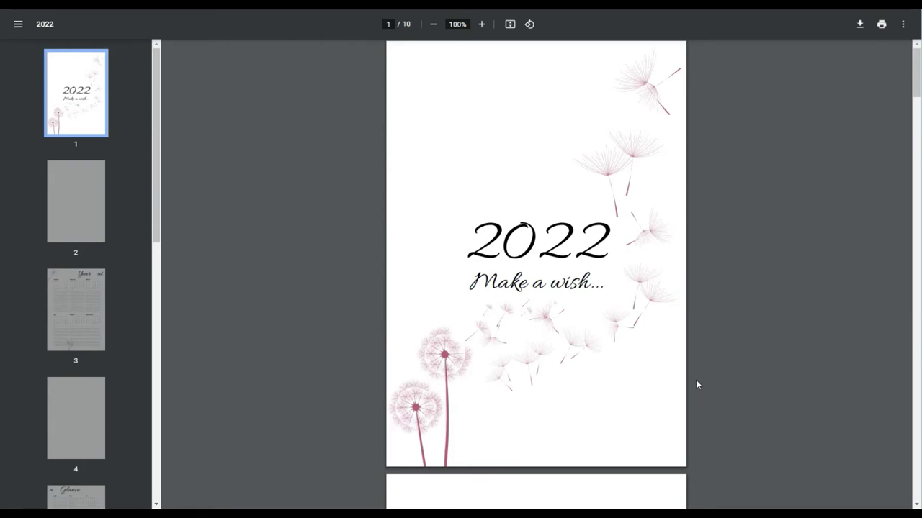
Print pages 2-3 of the PDF with 2 pages per sheet.
scroll(694, 290, down, 1)
scroll(759, 222, down, 9)
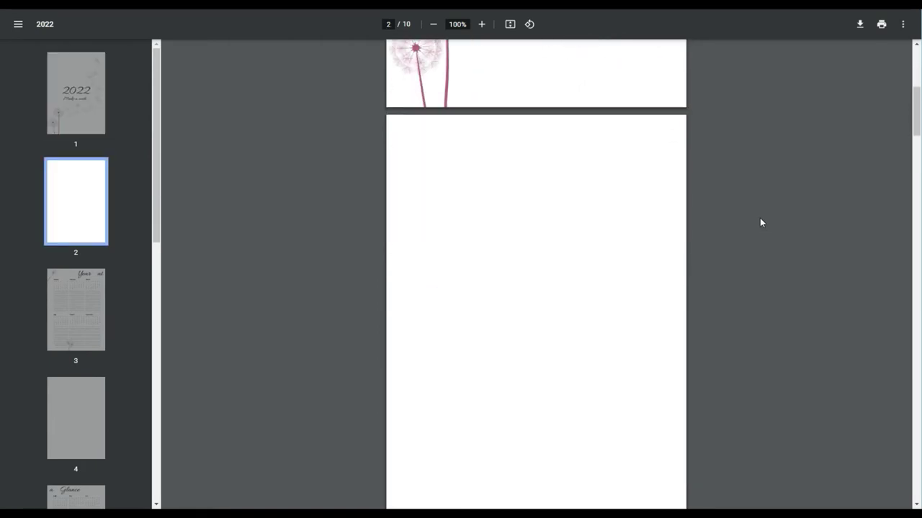
click(882, 26)
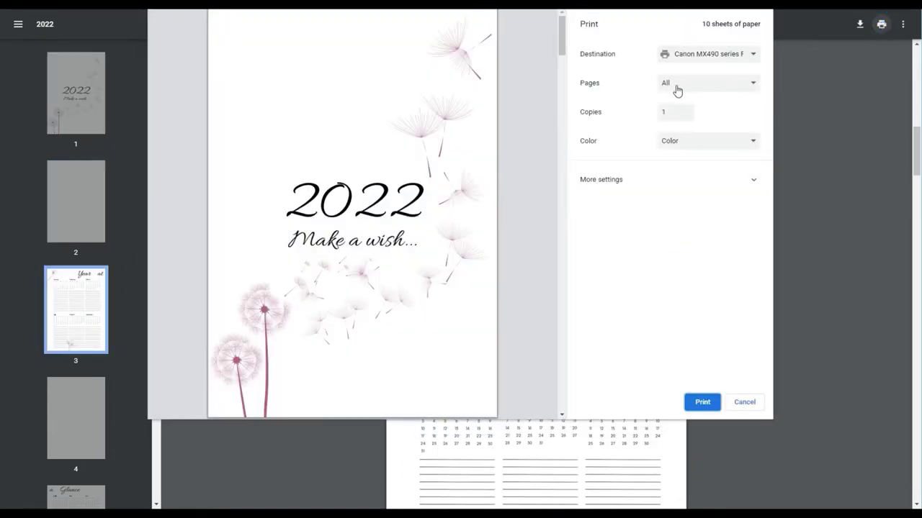
click(680, 123)
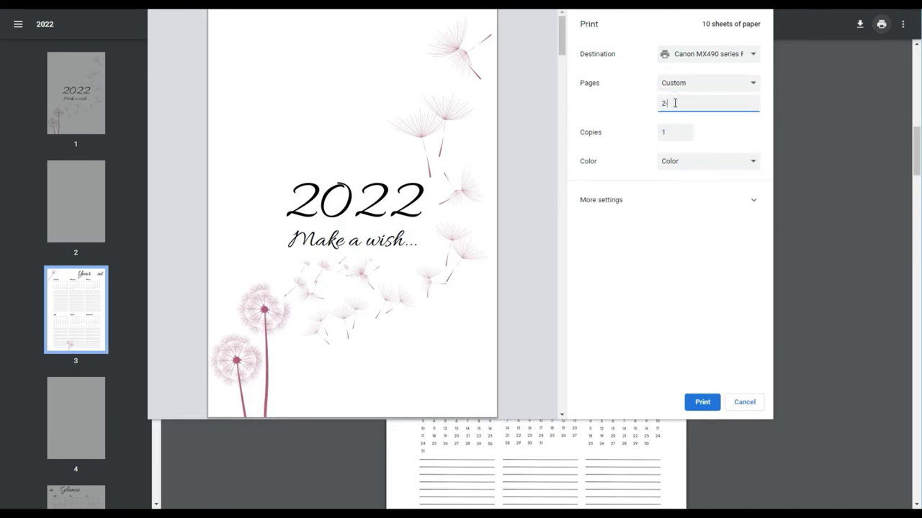
text(2-3)
click(678, 200)
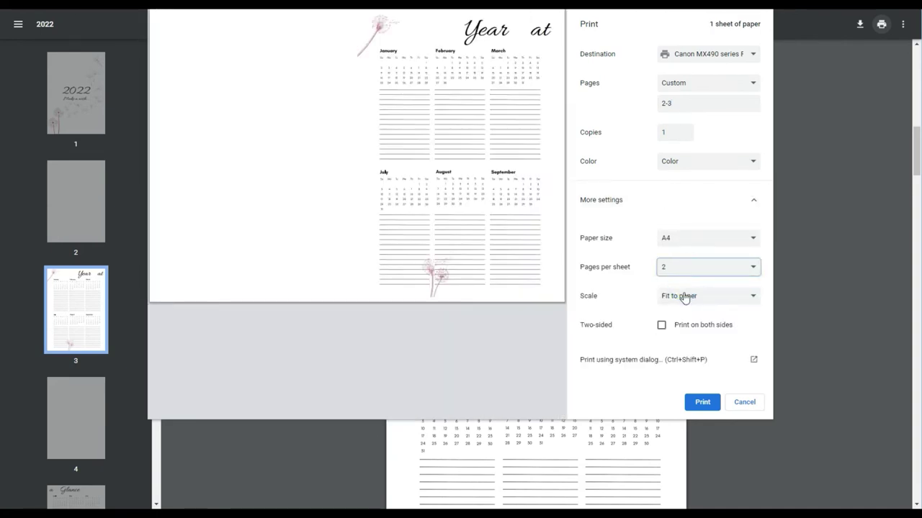
click(702, 403)
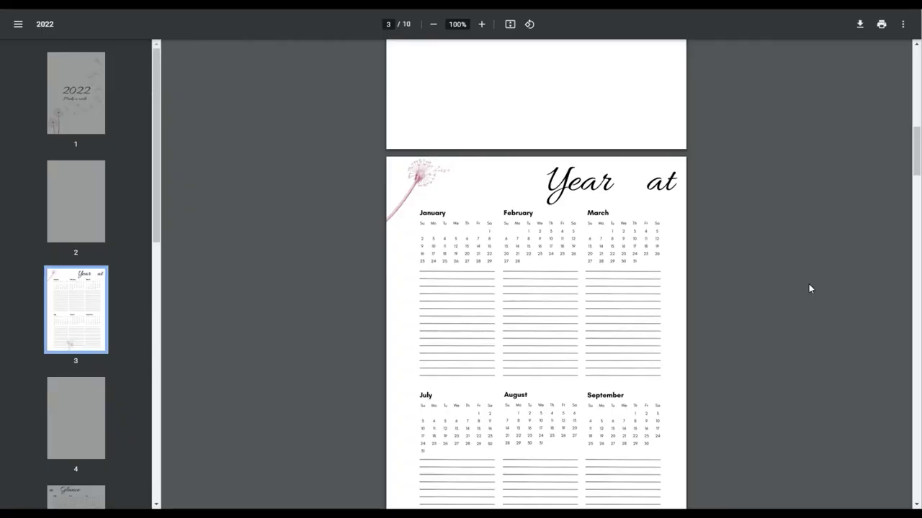
Print only page 5, the second "Year at a Glance" page, with 2 pages per sheet.
scroll(809, 288, down, 10)
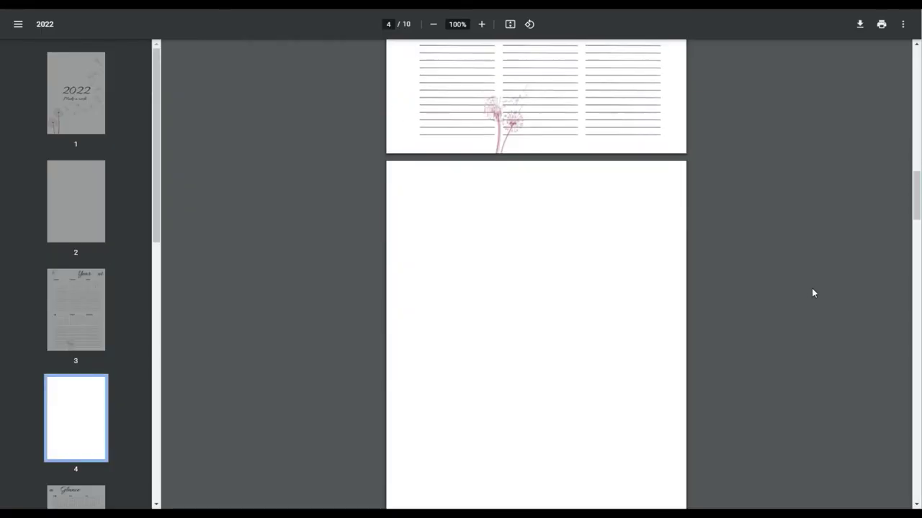
scroll(812, 293, down, 4)
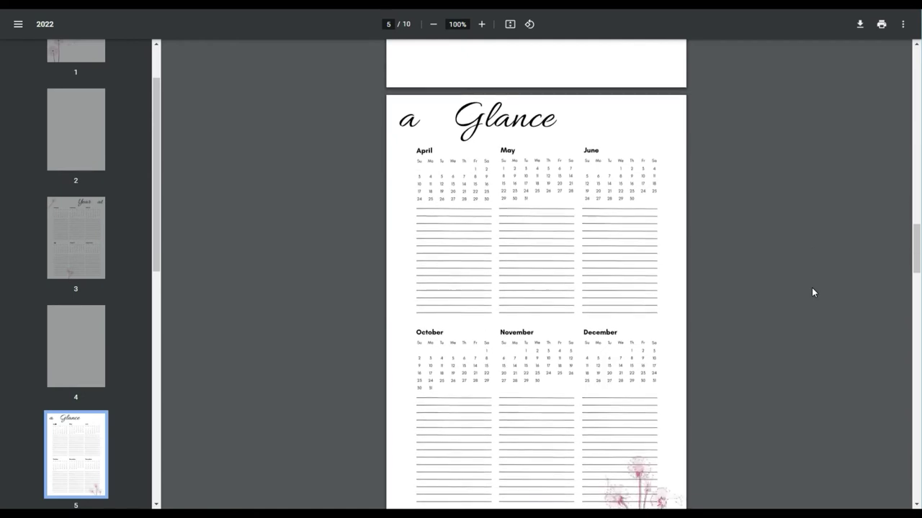
click(882, 25)
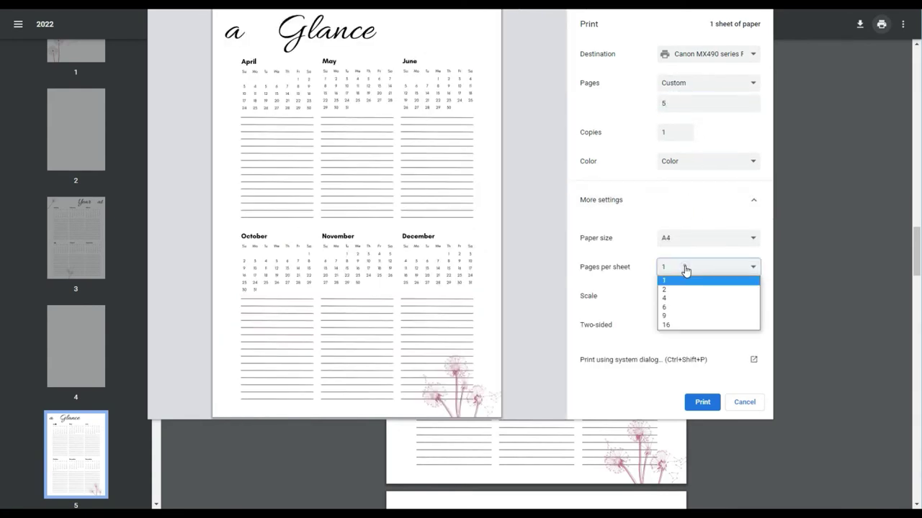
click(674, 290)
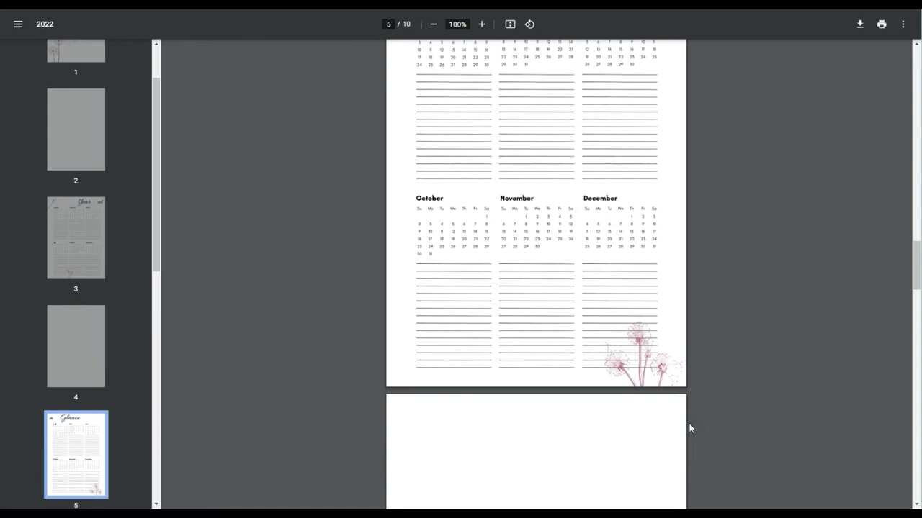
Print pages 6-7, the blank page and the Goals page, with 2 pages per sheet.
scroll(689, 425, down, 8)
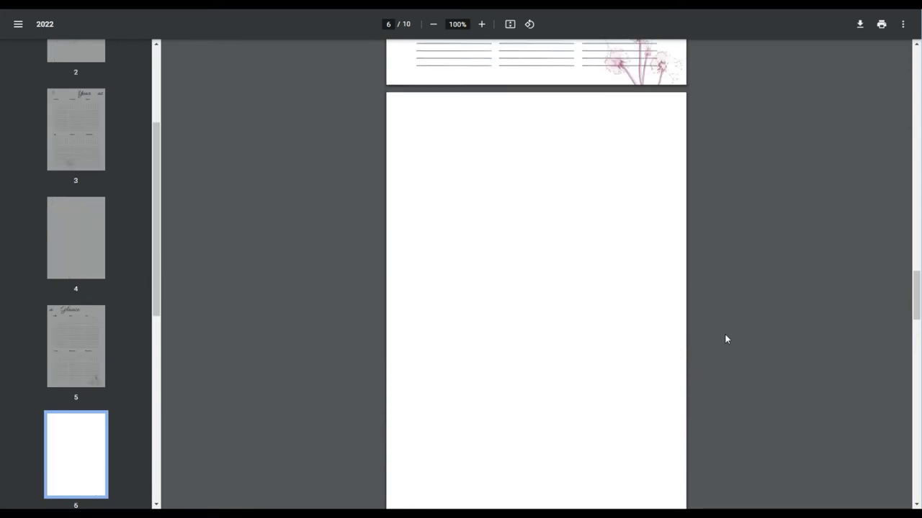
scroll(725, 335, down, 4)
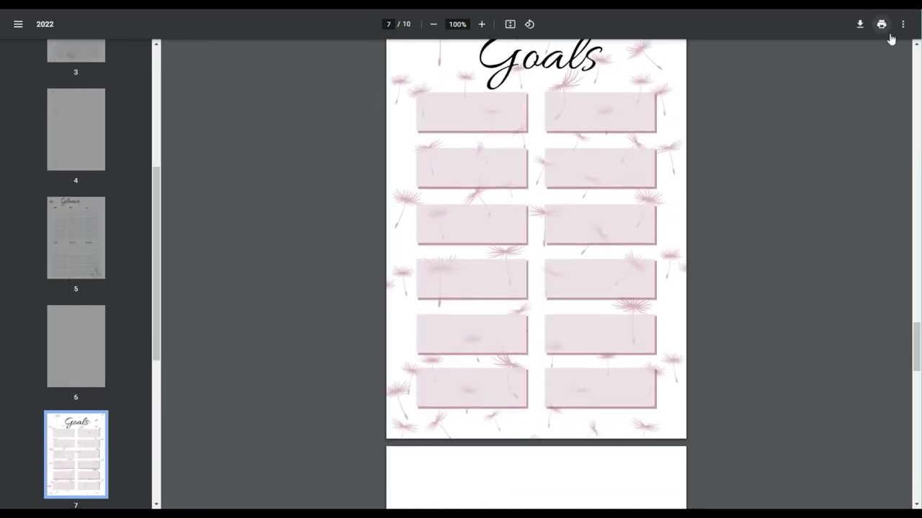
click(880, 26)
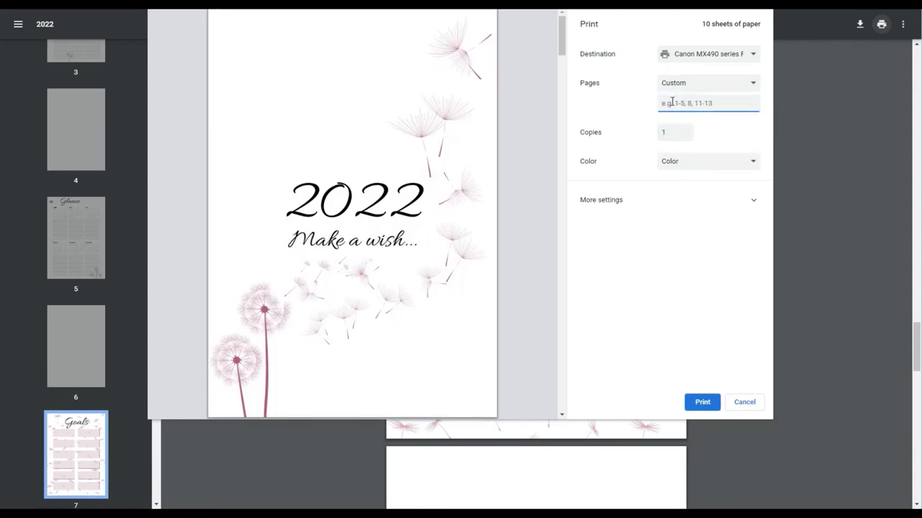
click(672, 101)
text(6-7)
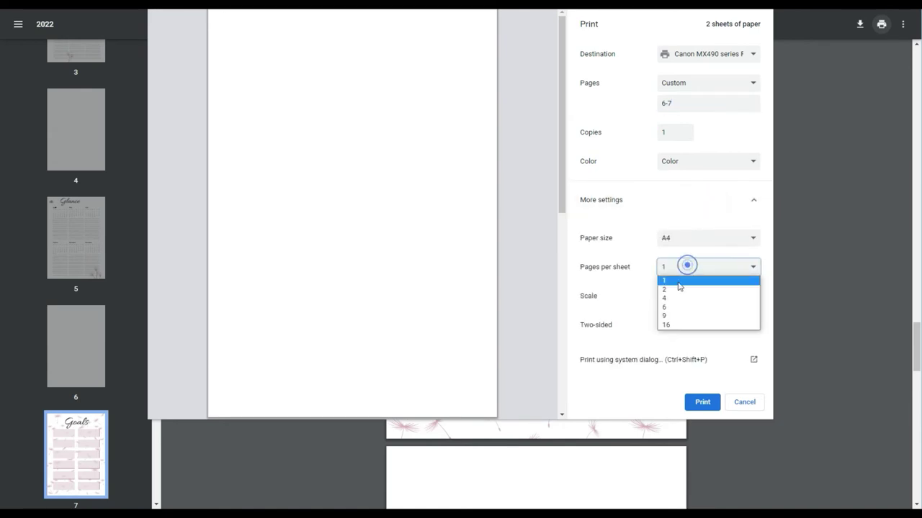
click(701, 403)
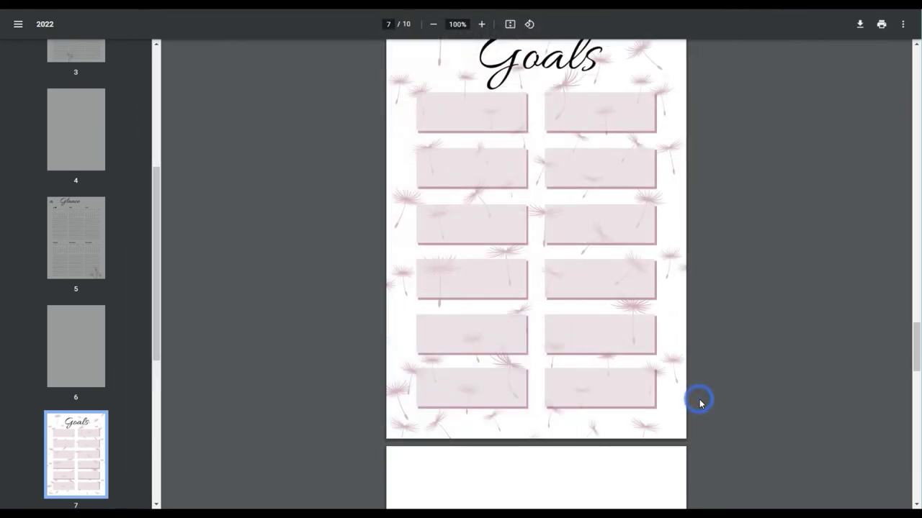